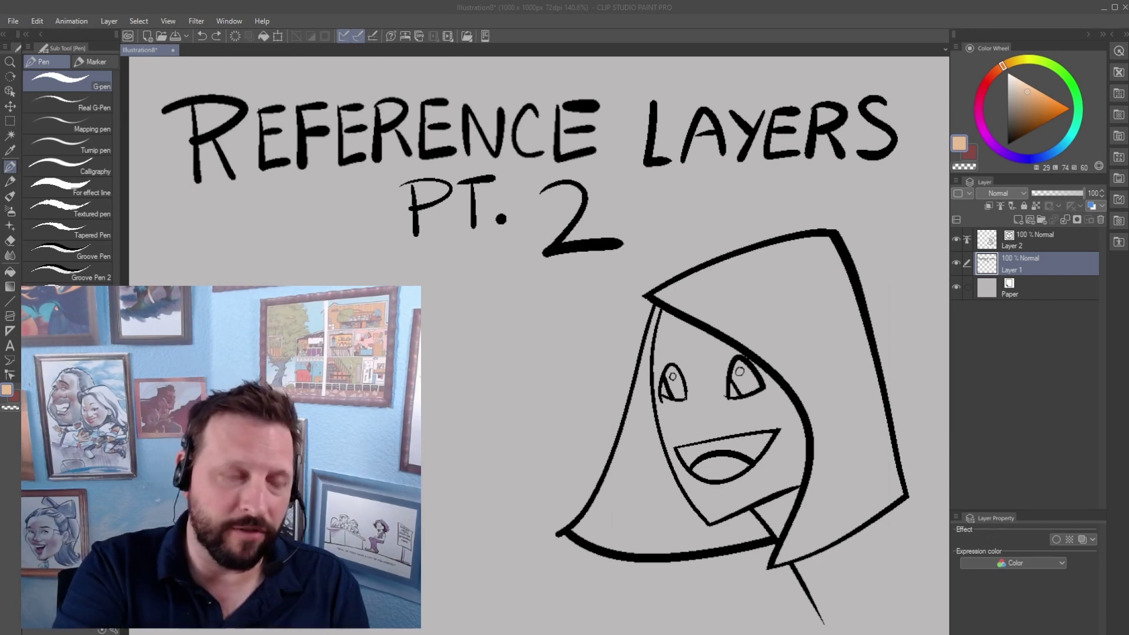
Brush peach skin colour over the woman's face with the G-pen on Layer 1, spilling past the lines.
click(762, 408)
mouse_move(762, 408)
mouse_down()
mouse_move(774, 387)
mouse_move(752, 361)
mouse_move(675, 324)
mouse_move(660, 377)
mouse_move(689, 480)
mouse_move(711, 499)
mouse_move(784, 465)
mouse_move(791, 435)
mouse_move(768, 417)
mouse_move(696, 399)
mouse_move(764, 432)
mouse_move(787, 500)
mouse_up()
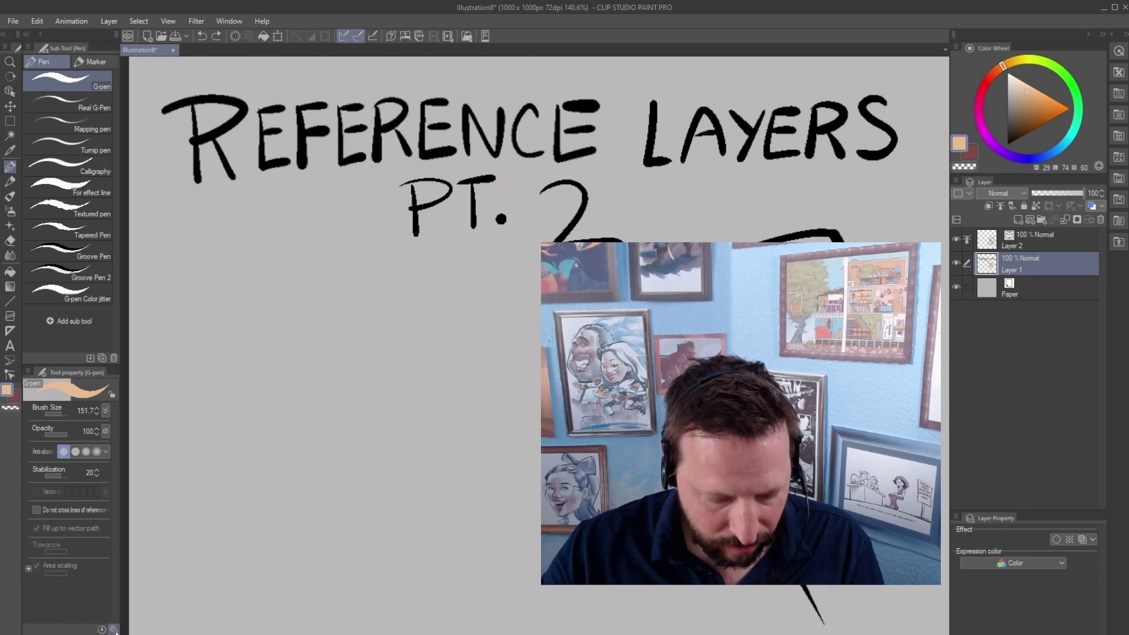
In the G-pen's Sub Tool Detail, enable Anti-overflow 'Do not cross lines of reference layer'.
click(113, 630)
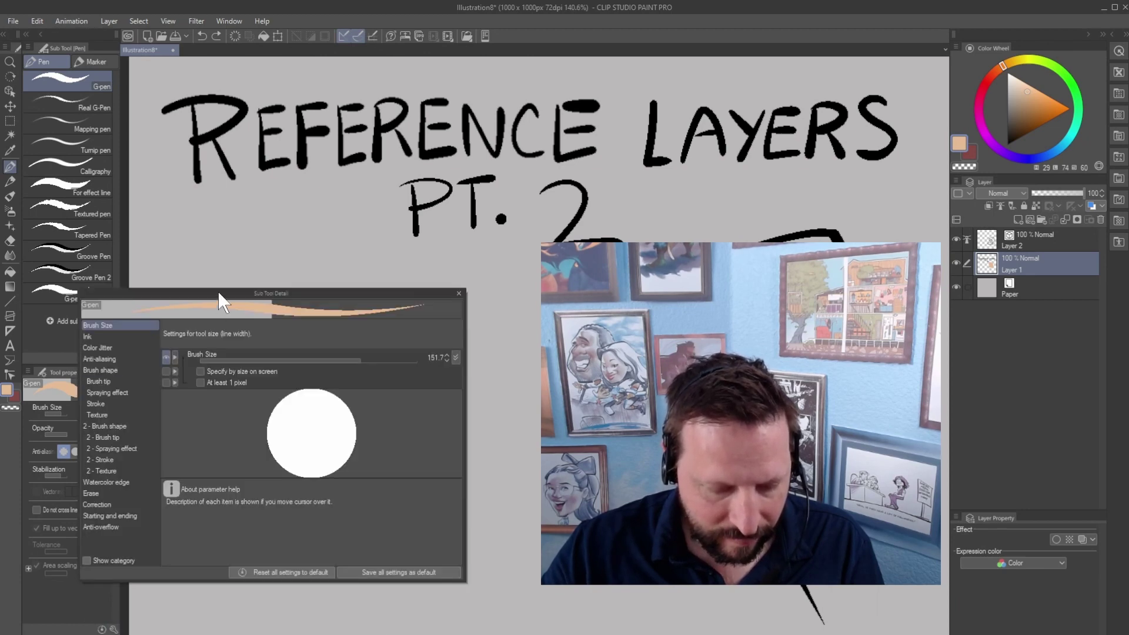
drag(219, 301, 293, 284)
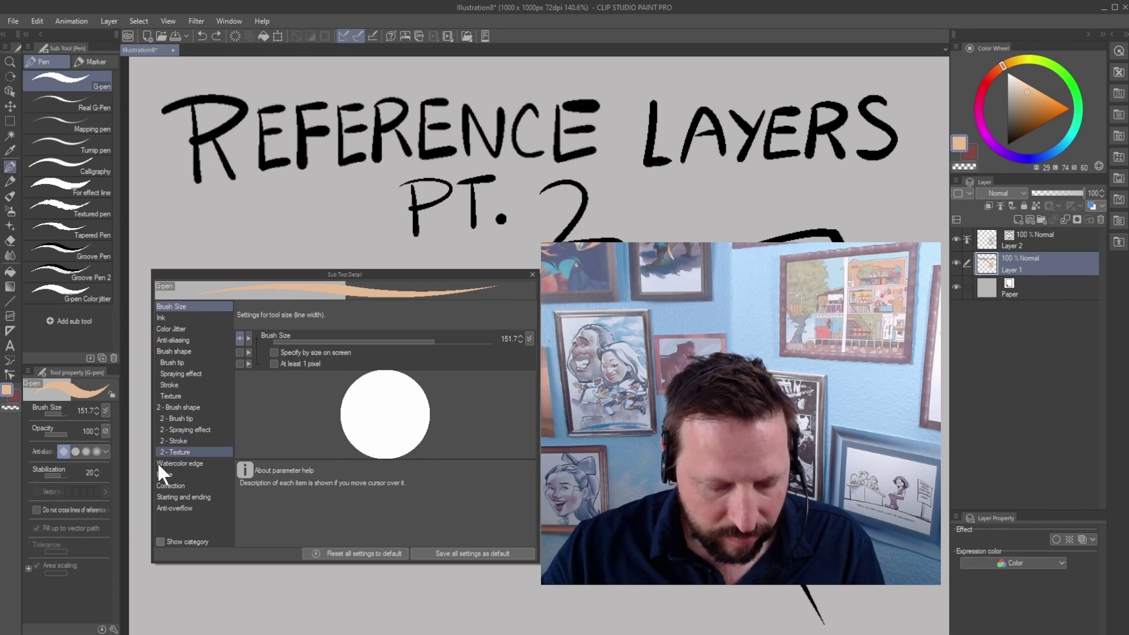
click(167, 509)
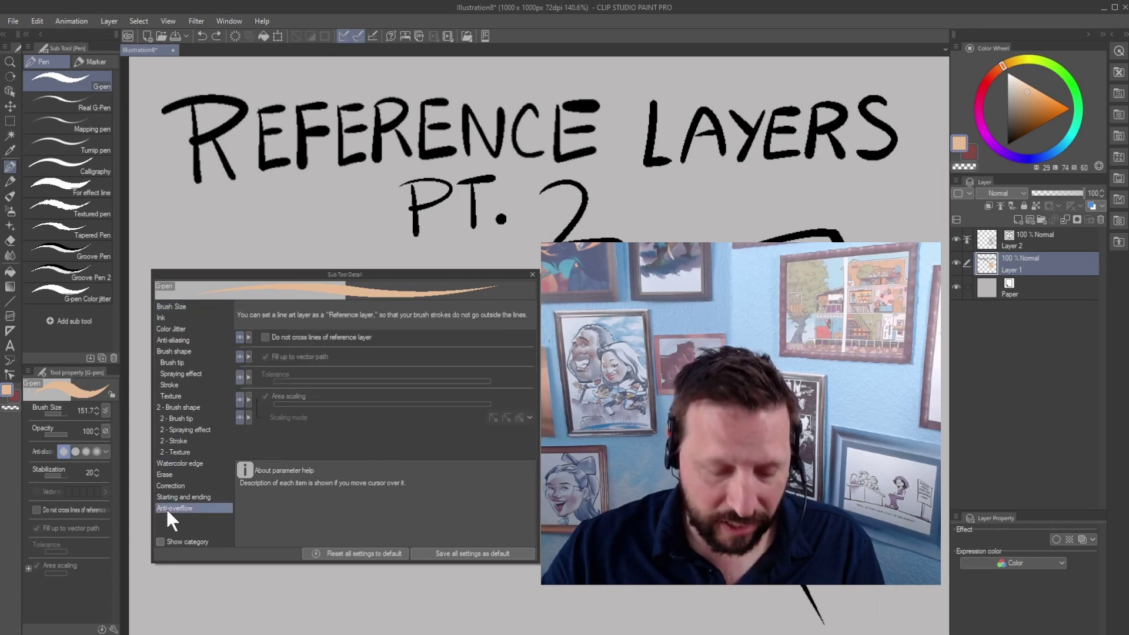
click(267, 336)
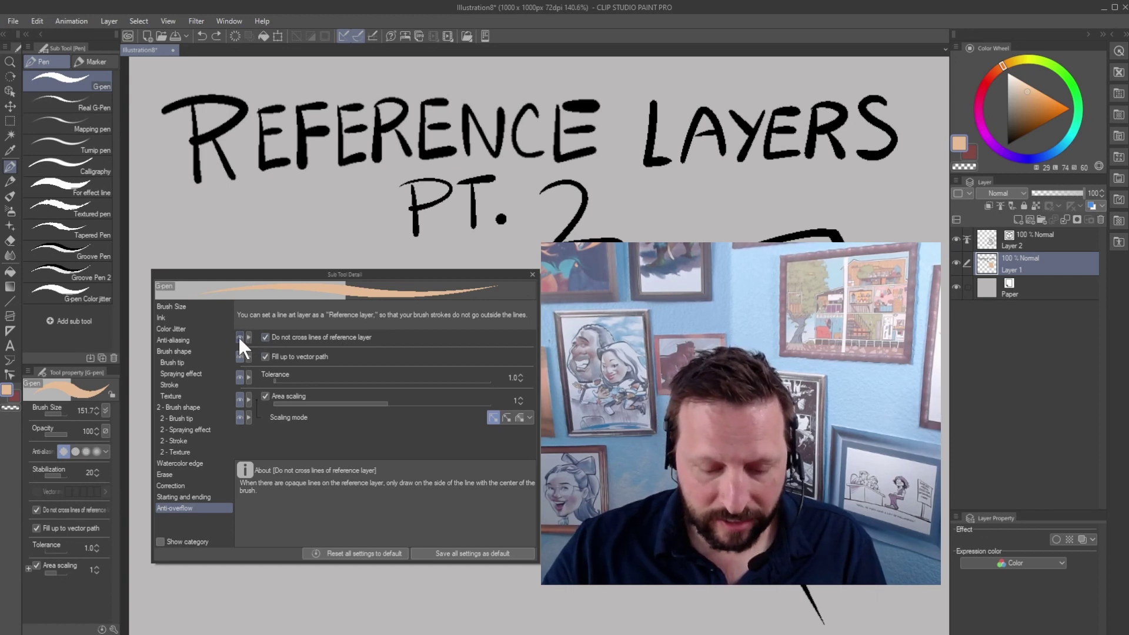
click(239, 337)
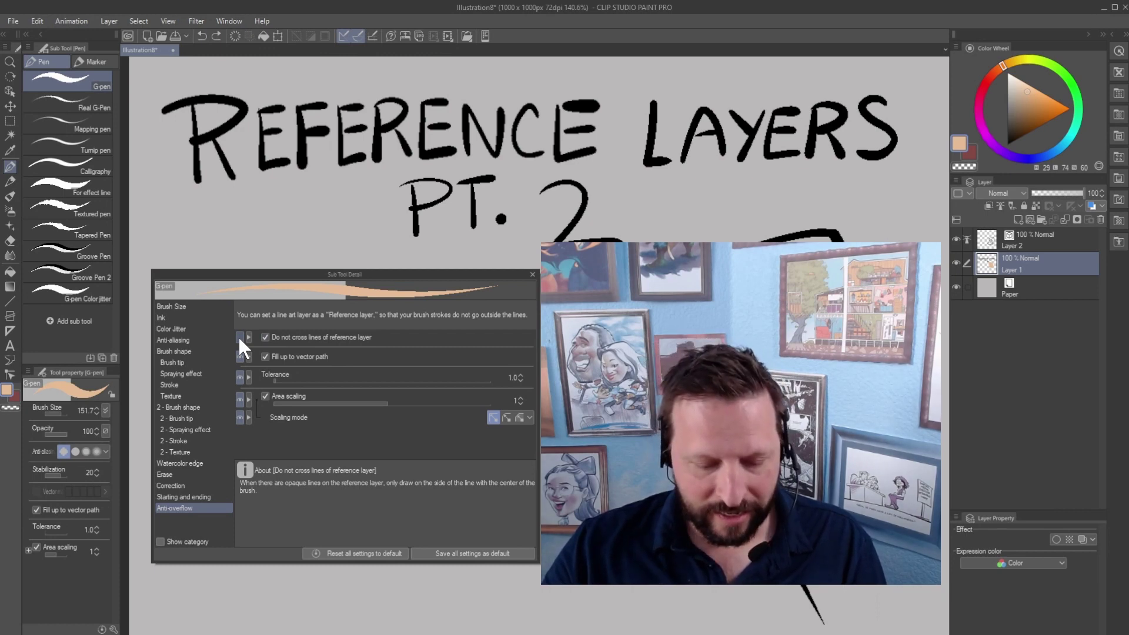
click(240, 338)
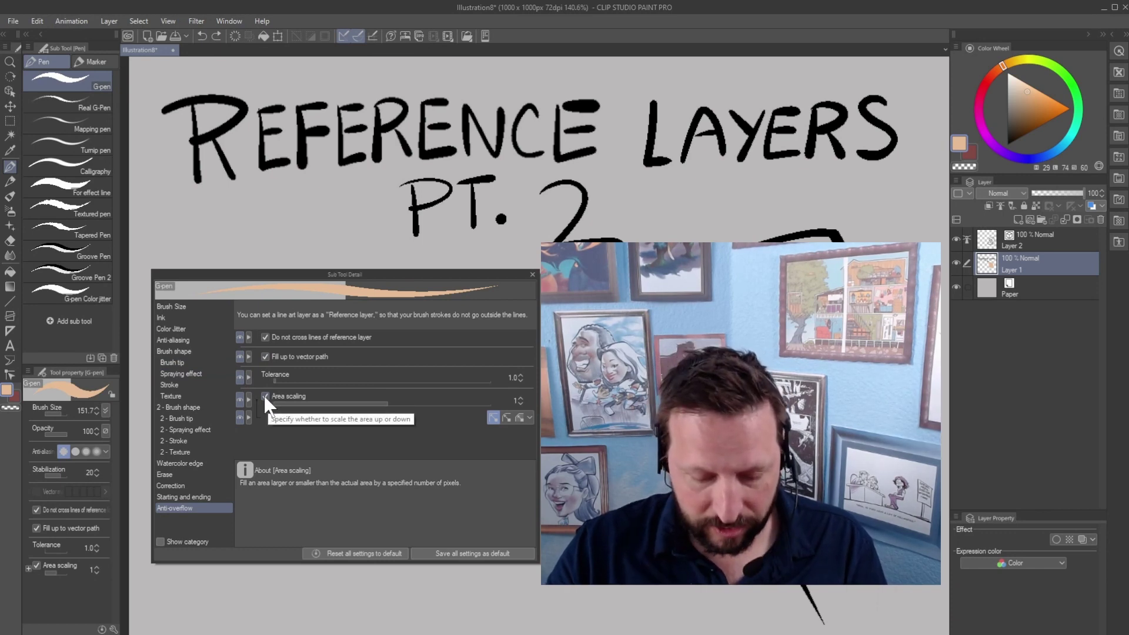
click(532, 275)
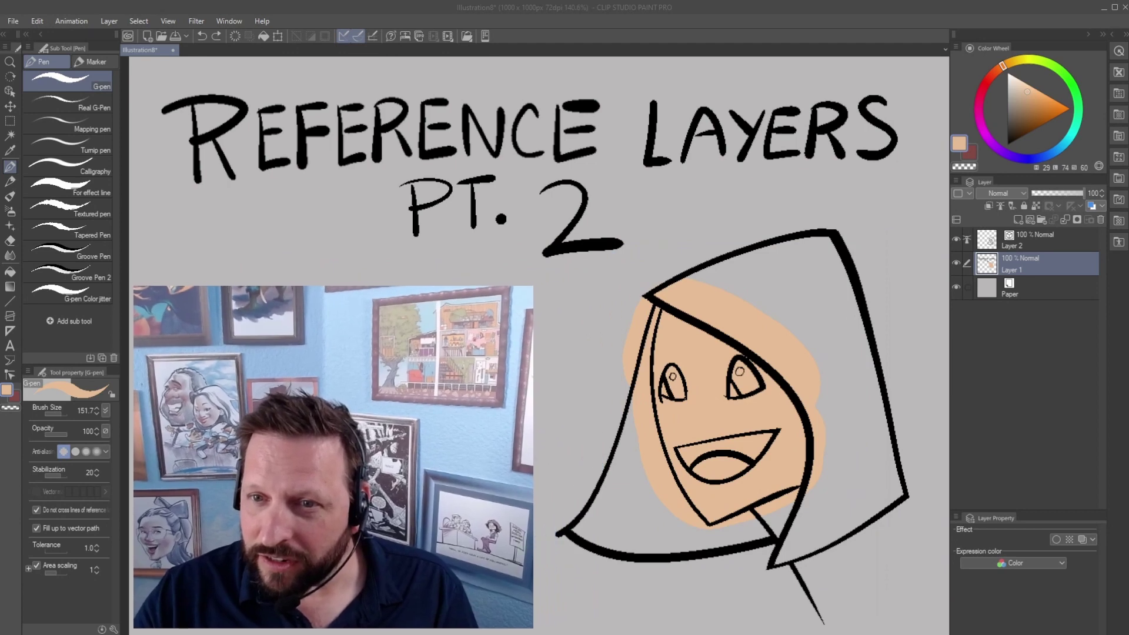
Undo the overflowing fill, repaint the skin inside the lines, and paint both eyes white.
key(ctrl+z)
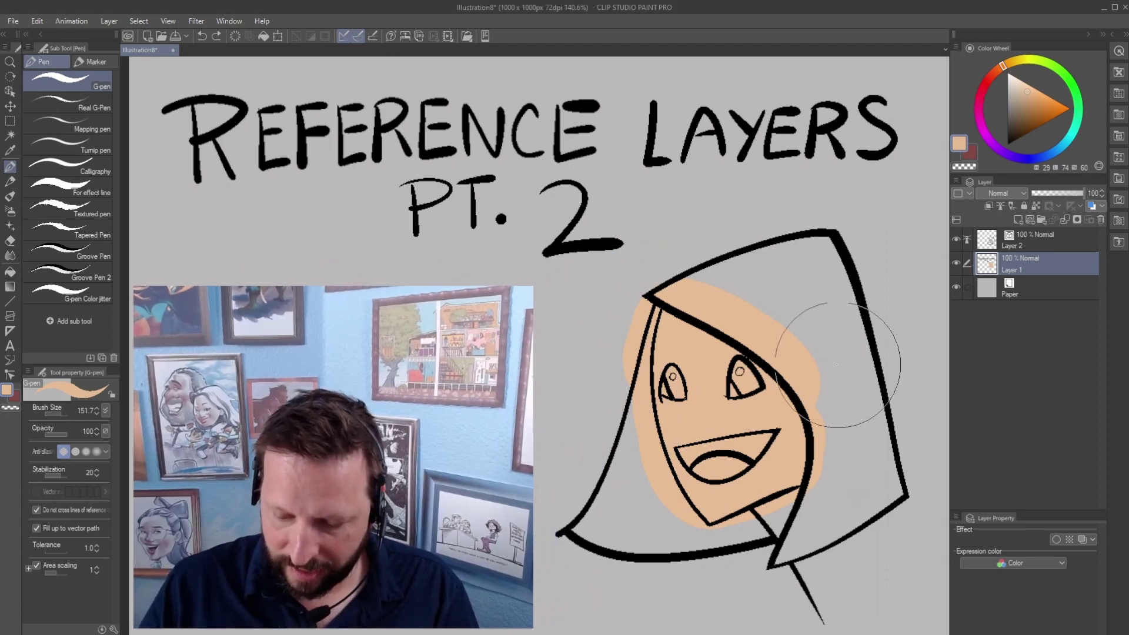
mouse_move(788, 406)
mouse_down()
mouse_move(766, 413)
mouse_move(771, 388)
mouse_move(748, 359)
mouse_move(689, 331)
mouse_move(668, 342)
mouse_move(659, 365)
mouse_move(670, 416)
mouse_move(665, 407)
mouse_move(704, 417)
mouse_move(682, 447)
mouse_move(681, 477)
mouse_move(698, 498)
mouse_move(728, 499)
mouse_move(770, 465)
mouse_move(783, 478)
mouse_move(781, 509)
mouse_up()
click(1008, 73)
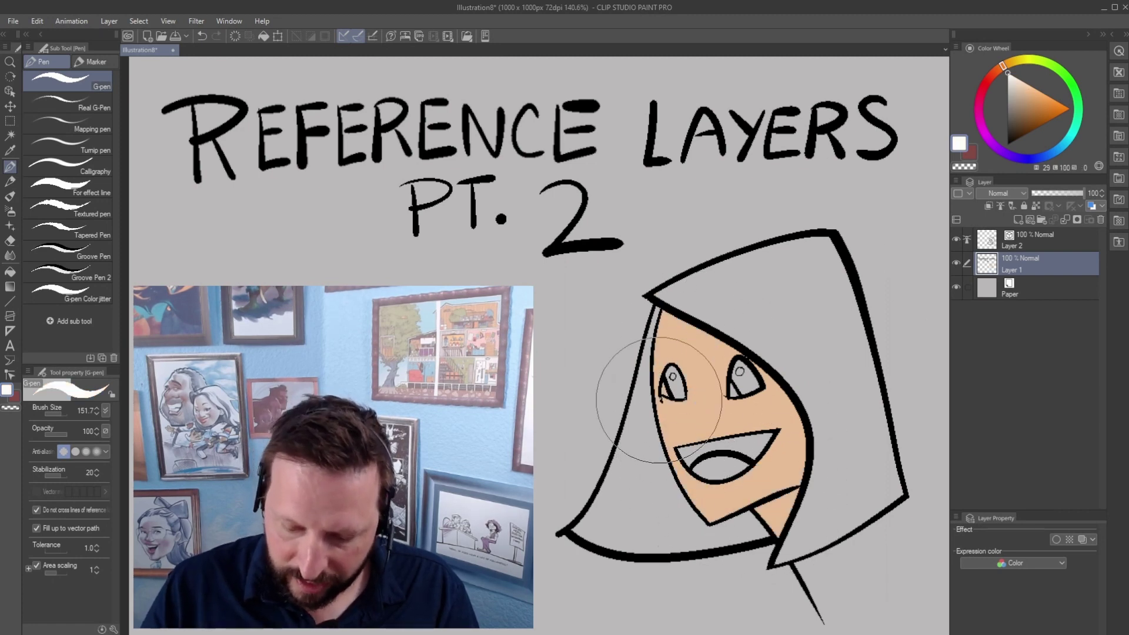
click(672, 380)
click(740, 372)
Fill the mouth in dark red and paint the hair and both irises dark blue.
click(969, 153)
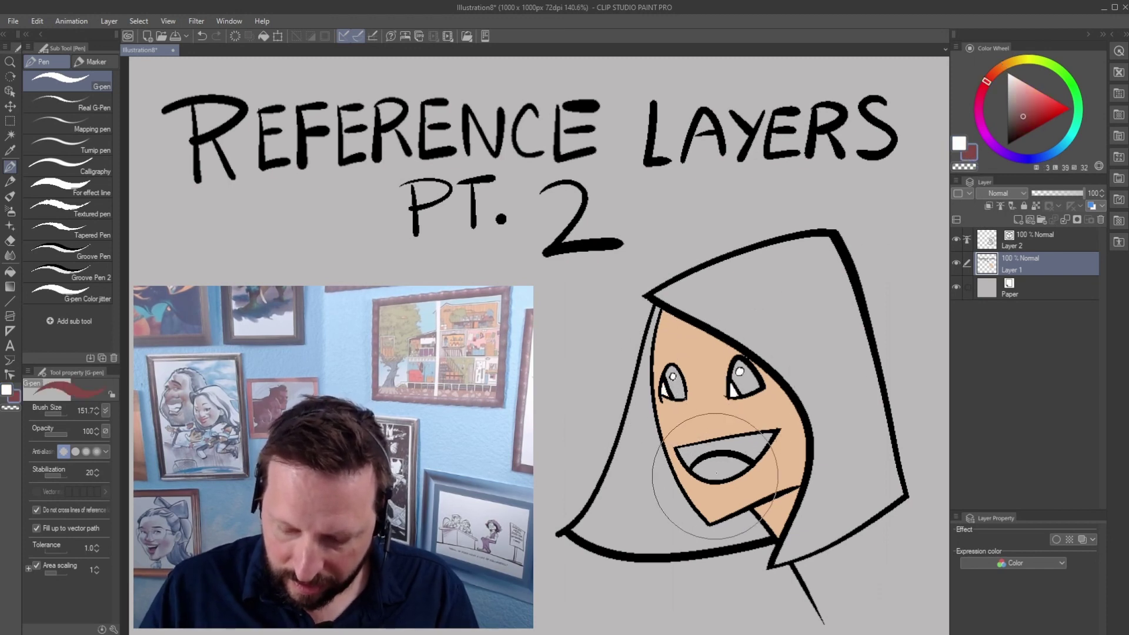
click(725, 470)
click(1024, 135)
click(753, 443)
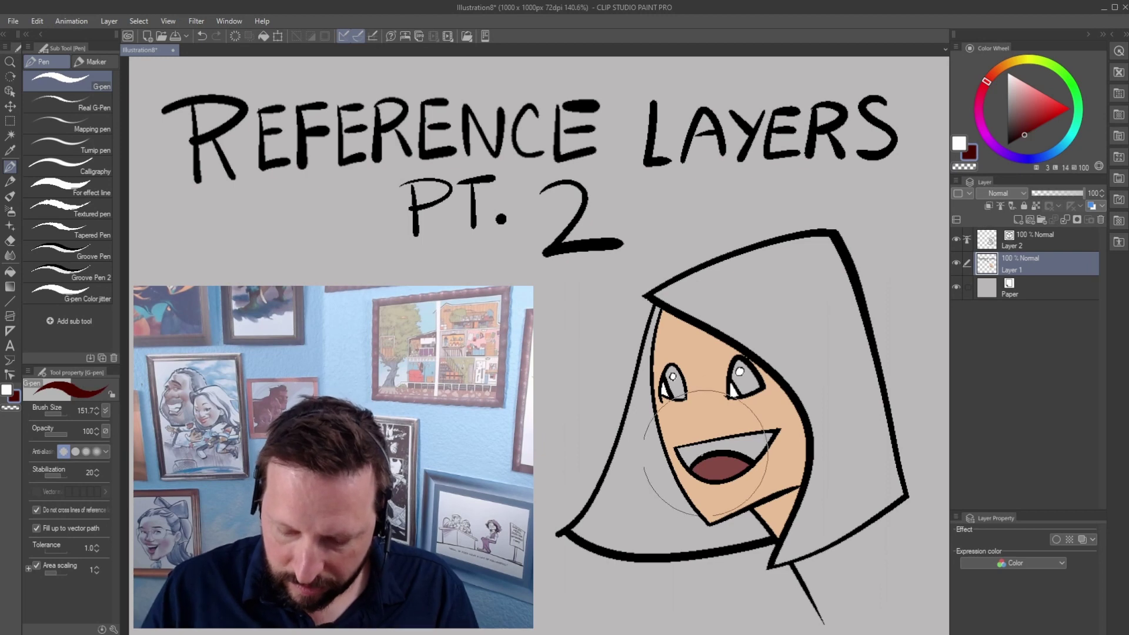
click(1026, 158)
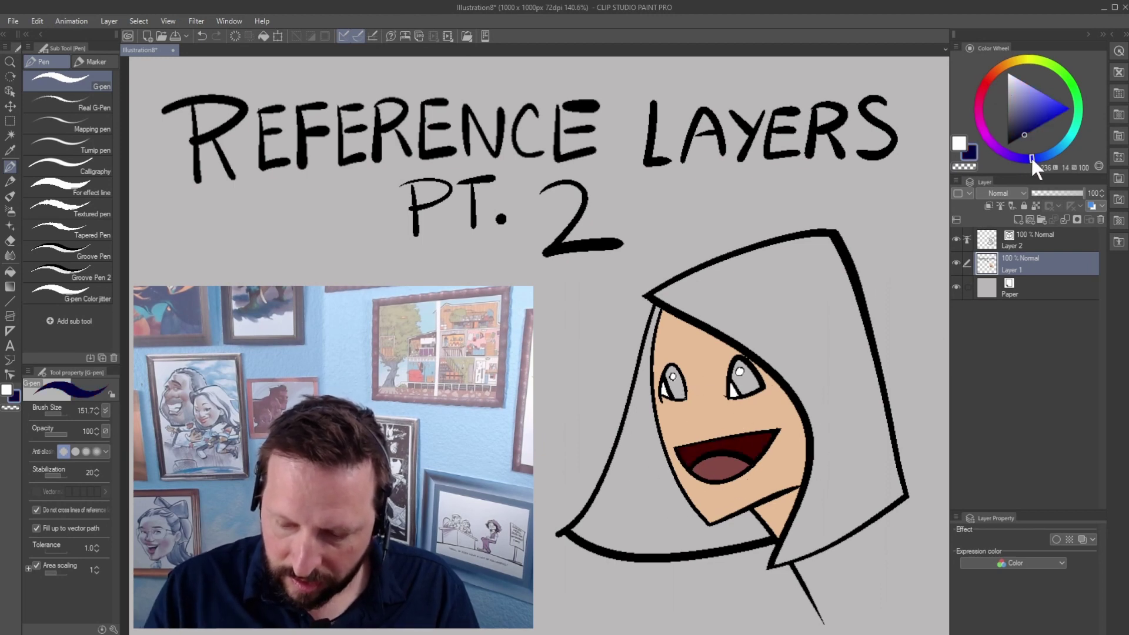
mouse_move(704, 307)
mouse_down()
mouse_move(717, 284)
mouse_move(803, 262)
mouse_move(838, 309)
mouse_move(846, 485)
mouse_move(816, 527)
mouse_move(838, 441)
mouse_move(768, 322)
mouse_move(695, 382)
mouse_move(654, 337)
mouse_move(654, 315)
mouse_move(663, 498)
mouse_move(700, 528)
mouse_move(749, 523)
mouse_move(605, 517)
mouse_up()
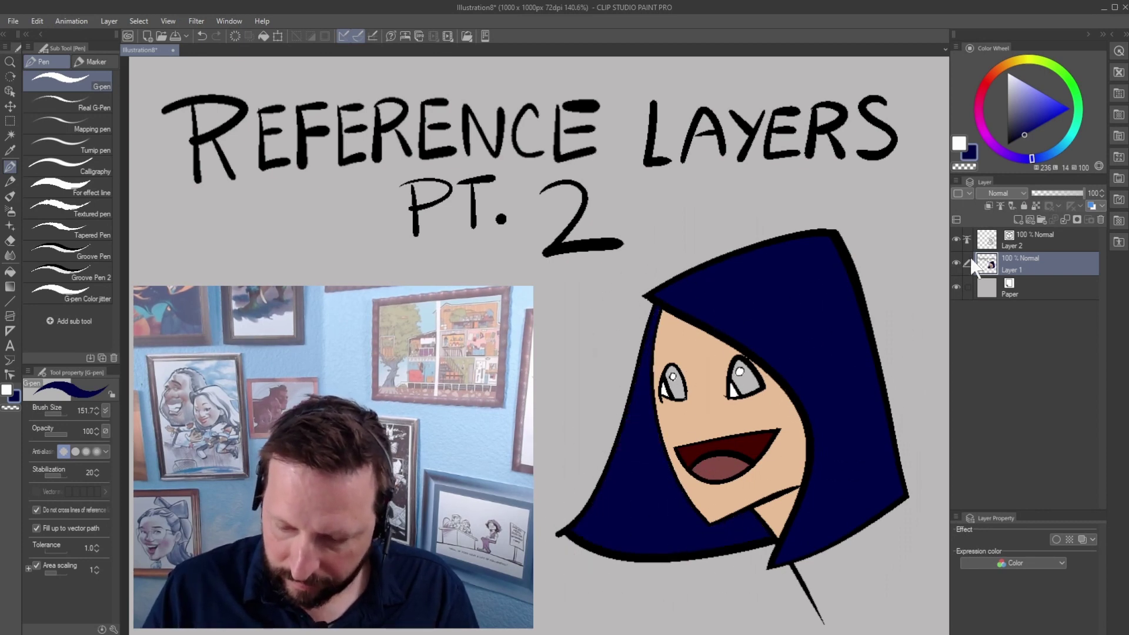
mouse_move(783, 335)
mouse_down()
mouse_move(680, 384)
mouse_move(749, 379)
mouse_up()
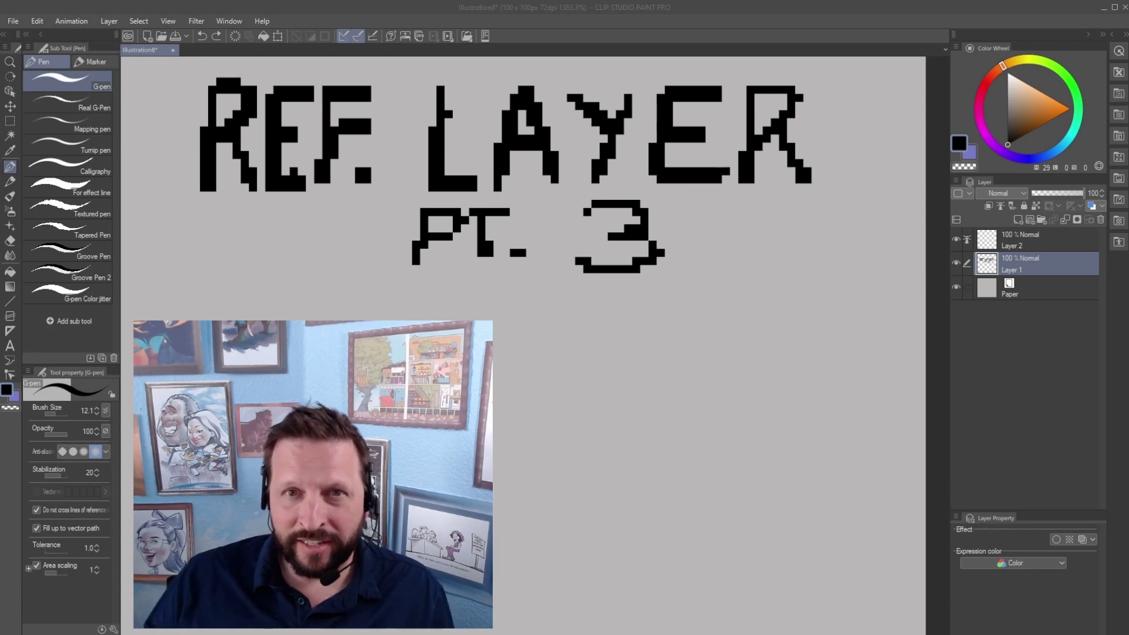
Select Layer 2 in the Layer palette as the drawing layer.
click(1031, 247)
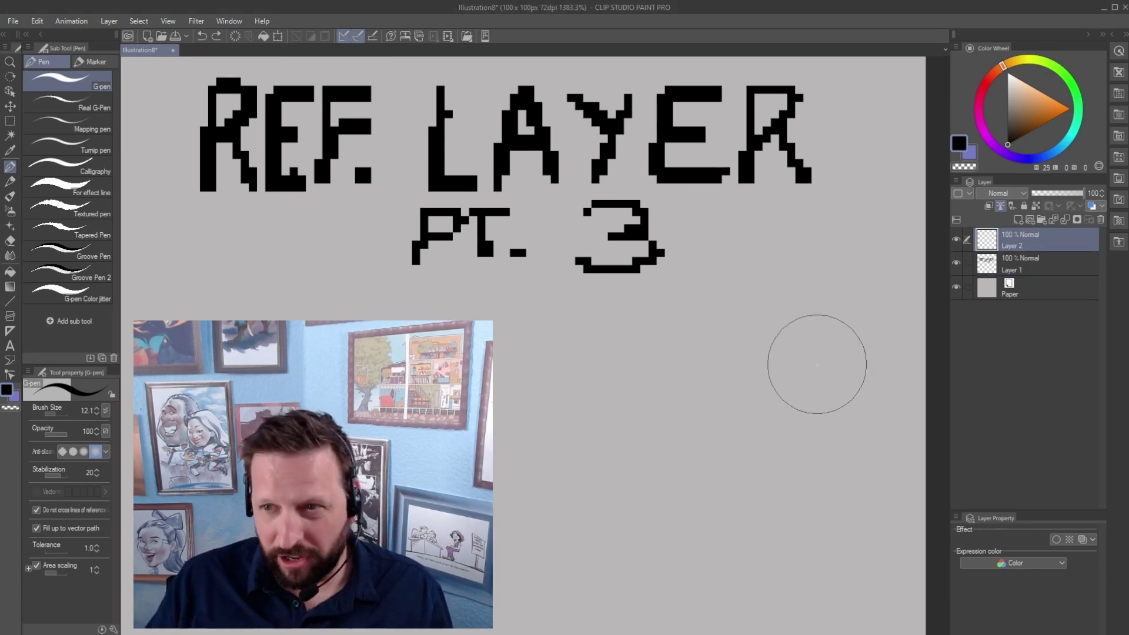
Outline a black rectangle on Layer 2, then on Layer 1 fill it purple and surround it with pink.
mouse_move(509, 424)
mouse_down()
mouse_move(803, 268)
mouse_move(854, 280)
mouse_move(784, 240)
mouse_move(844, 336)
mouse_move(879, 456)
mouse_up()
mouse_move(515, 403)
mouse_down()
mouse_move(615, 554)
mouse_move(703, 520)
mouse_move(887, 417)
mouse_up()
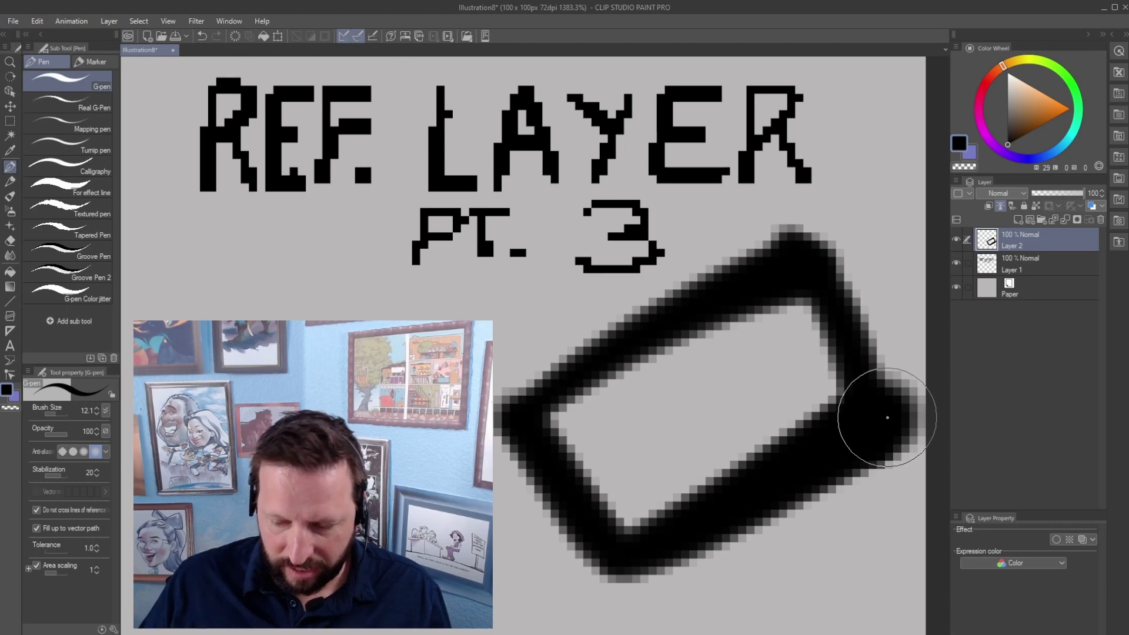
click(1019, 262)
click(970, 153)
mouse_move(722, 417)
mouse_down()
mouse_move(805, 335)
mouse_move(788, 319)
mouse_move(601, 404)
mouse_move(593, 437)
mouse_move(633, 498)
mouse_move(769, 420)
mouse_move(785, 375)
mouse_move(641, 455)
mouse_move(797, 403)
mouse_up()
drag(983, 82, 980, 97)
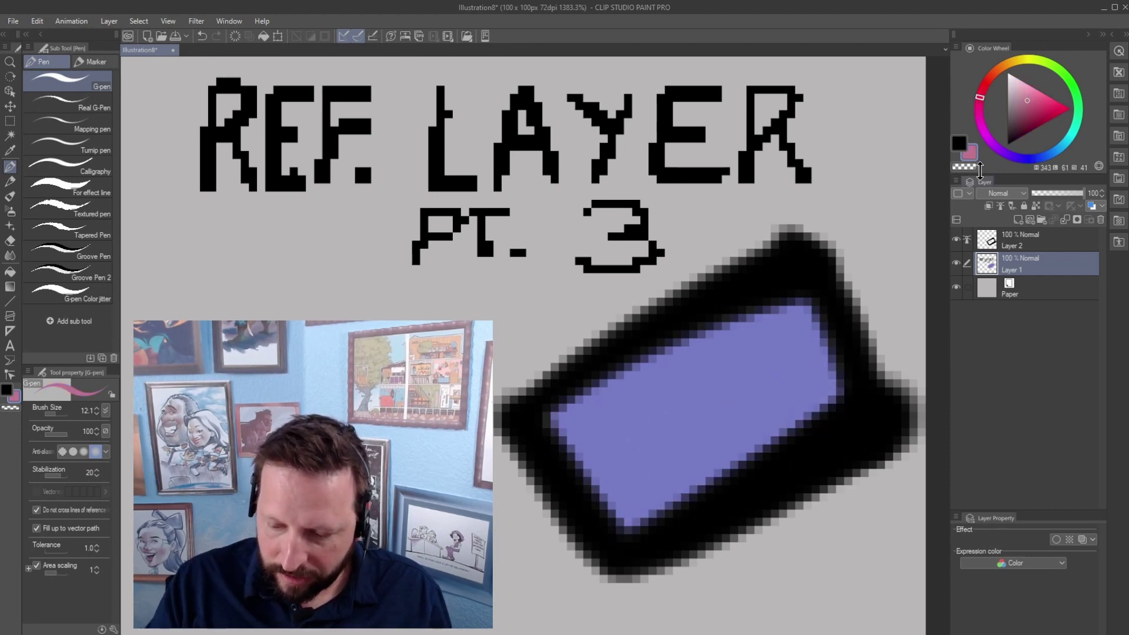
mouse_move(653, 606)
mouse_down()
mouse_move(891, 479)
mouse_move(912, 407)
mouse_move(888, 309)
mouse_move(930, 416)
mouse_move(910, 491)
mouse_move(928, 410)
mouse_move(920, 384)
mouse_move(899, 456)
mouse_move(688, 600)
mouse_move(595, 581)
mouse_move(530, 519)
mouse_move(494, 457)
mouse_move(502, 388)
mouse_move(595, 324)
mouse_move(810, 218)
mouse_move(832, 230)
mouse_move(883, 320)
mouse_move(793, 230)
mouse_move(647, 278)
mouse_move(744, 261)
mouse_up()
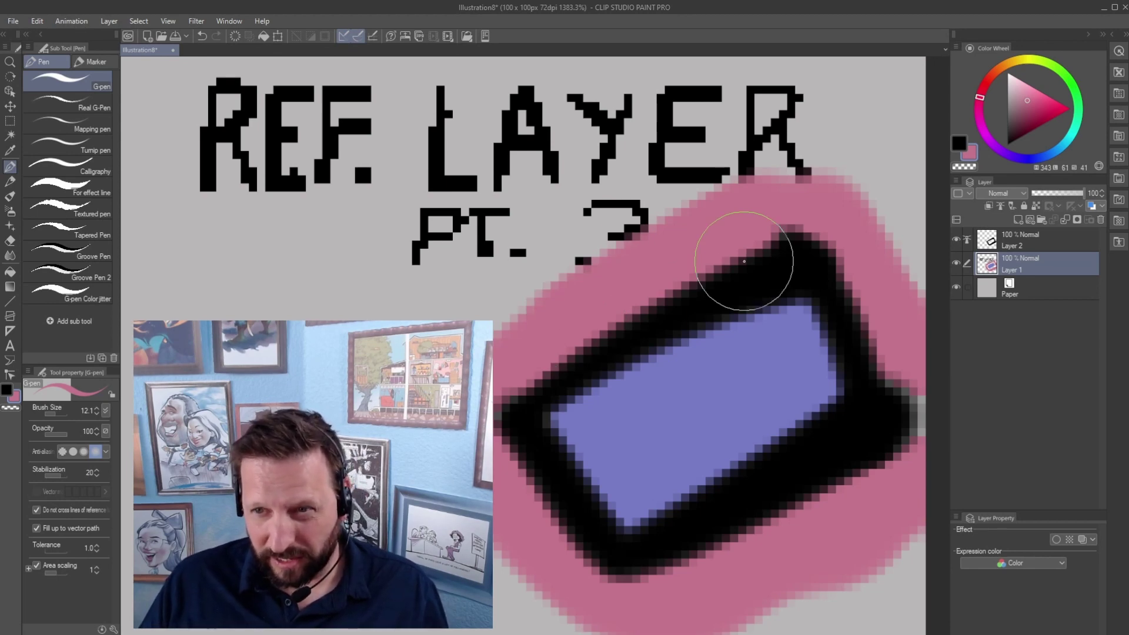
Zoom in on the box's edge pixels and hide the Paper layer to reveal transparency.
scroll(643, 542, up, 5)
drag(516, 393, 580, 404)
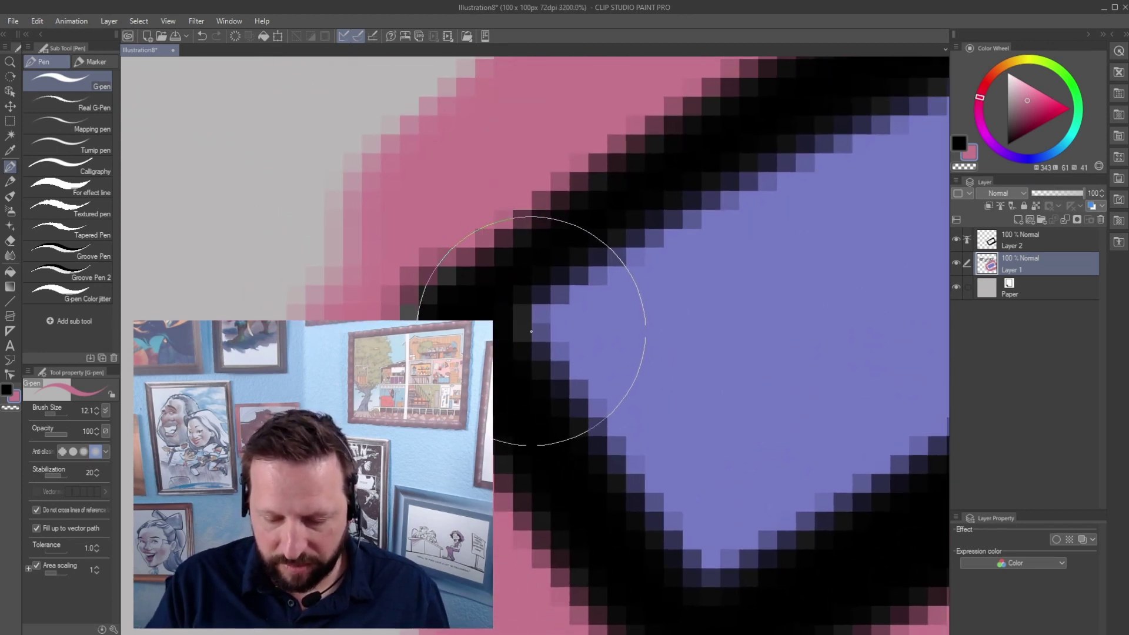
drag(588, 363, 543, 387)
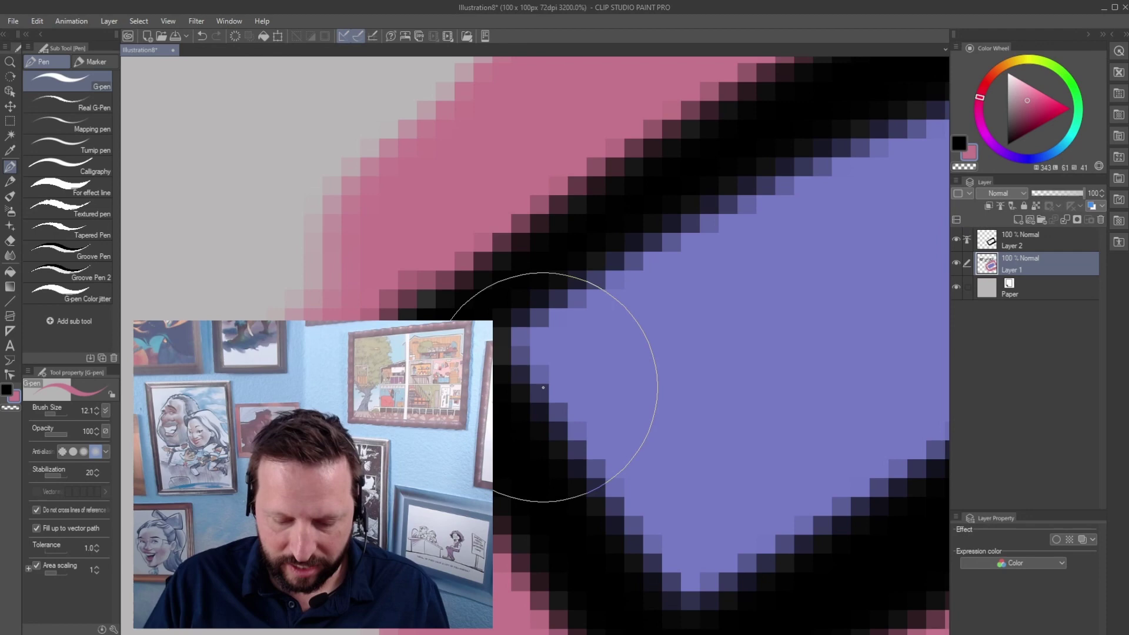
click(957, 287)
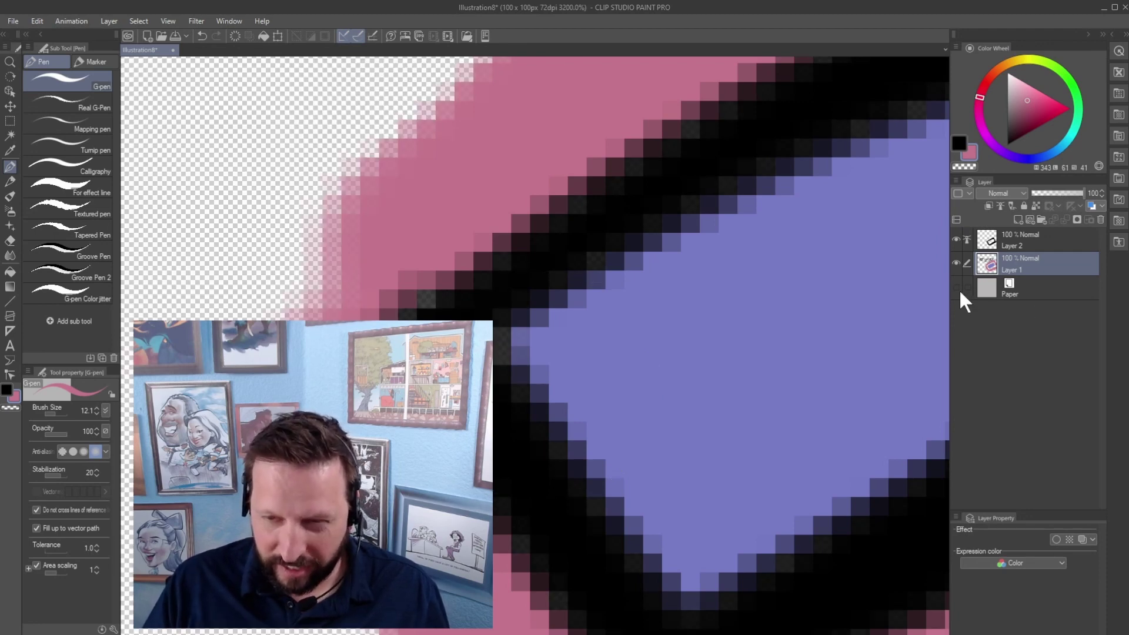
drag(593, 379, 662, 371)
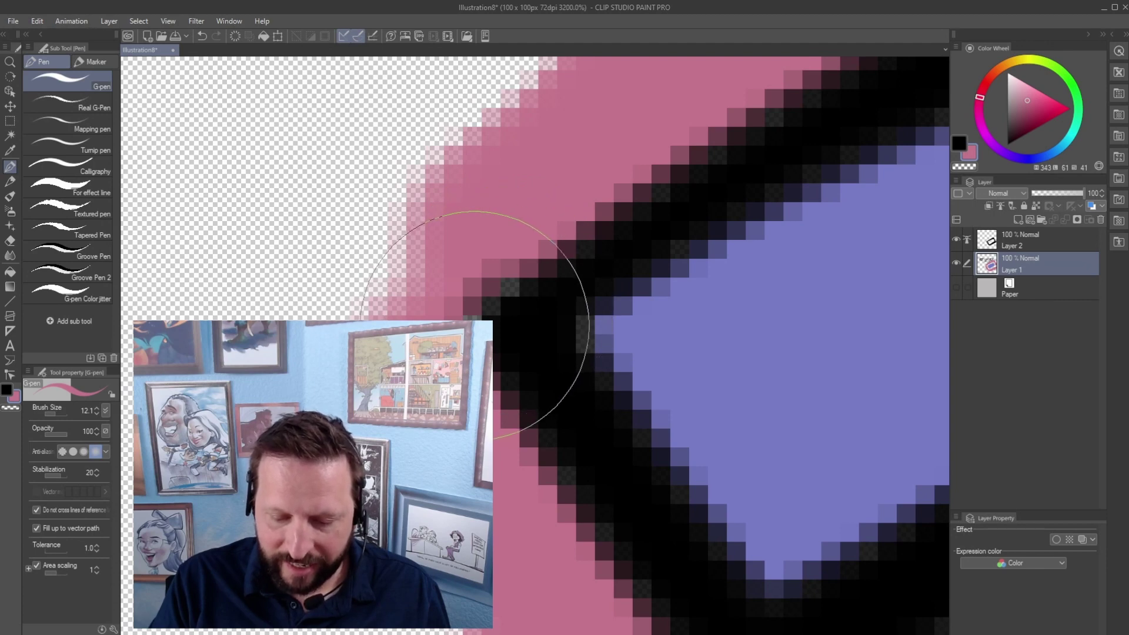
drag(588, 326, 568, 316)
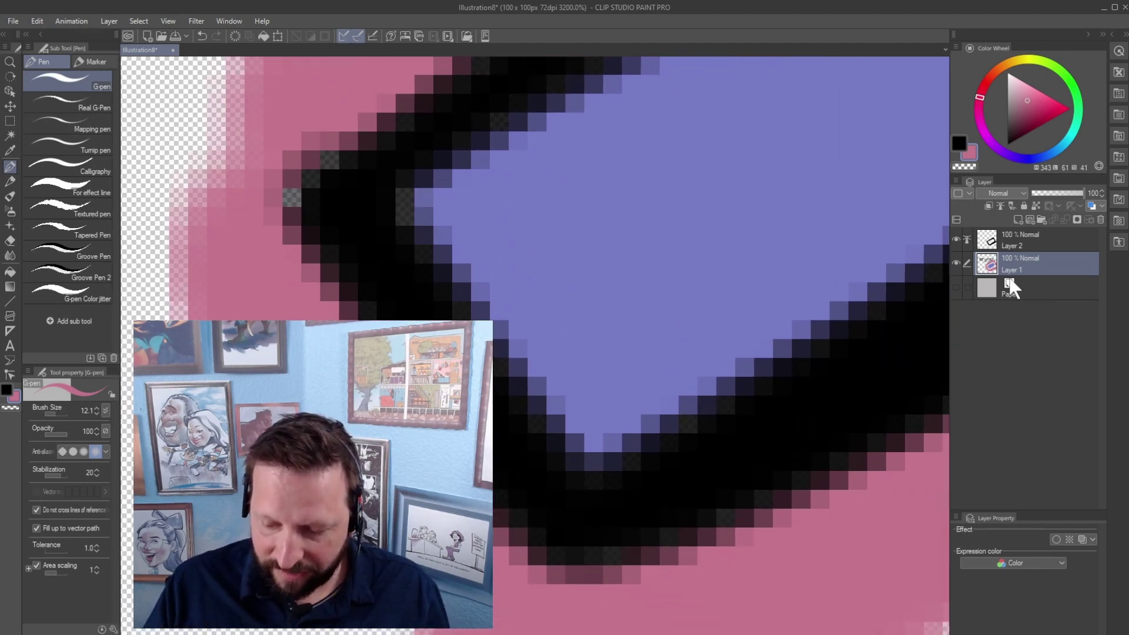
Show the Paper layer again and set its colour to a light pink.
click(956, 288)
double_click(1008, 288)
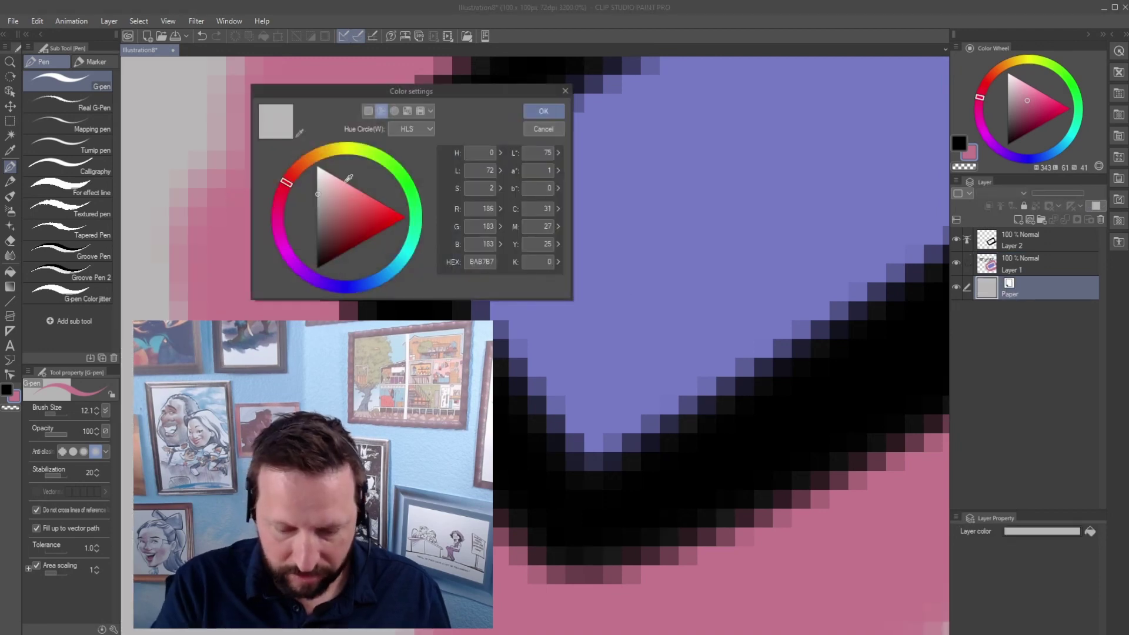
click(348, 179)
click(556, 112)
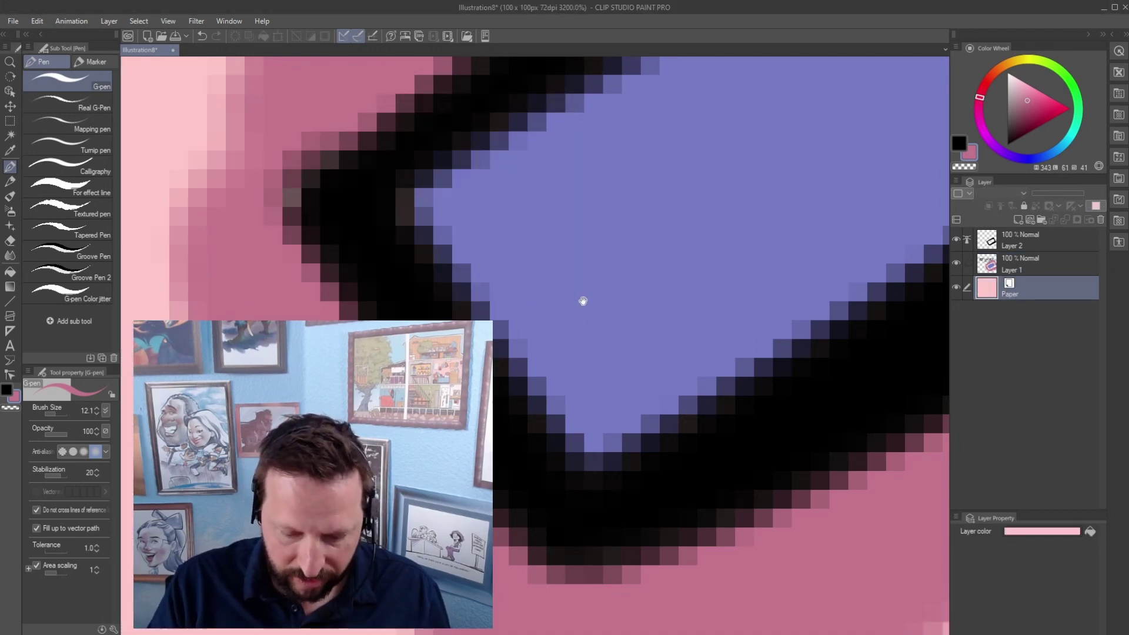
drag(587, 297, 530, 395)
drag(453, 312, 476, 332)
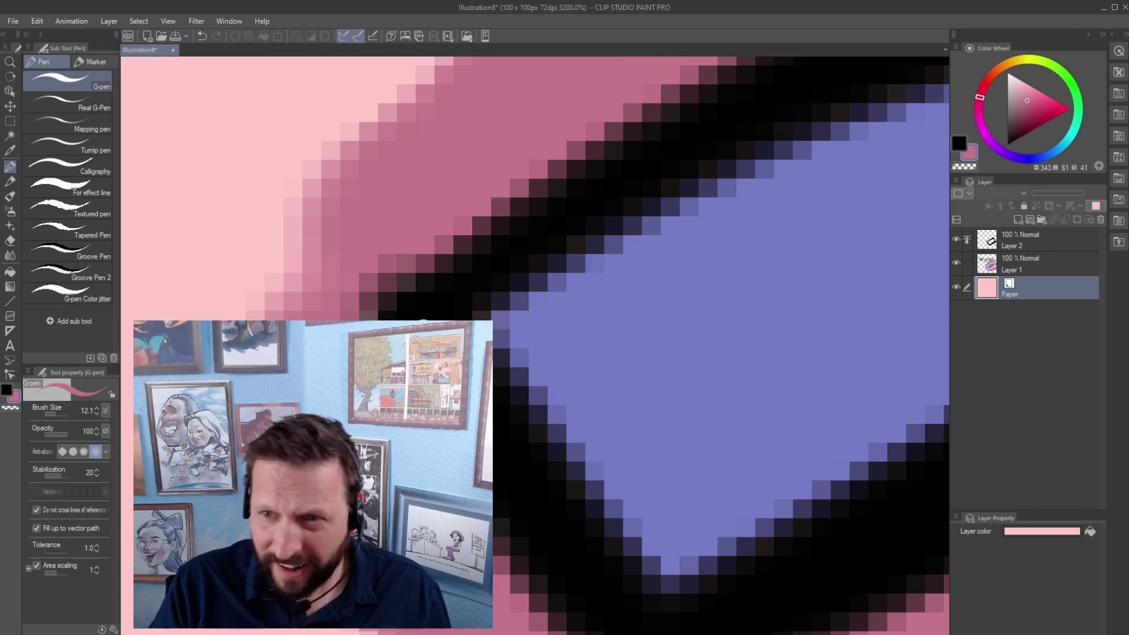
Change the Paper colour to lime green (B9FF5F) in Color settings.
double_click(1008, 290)
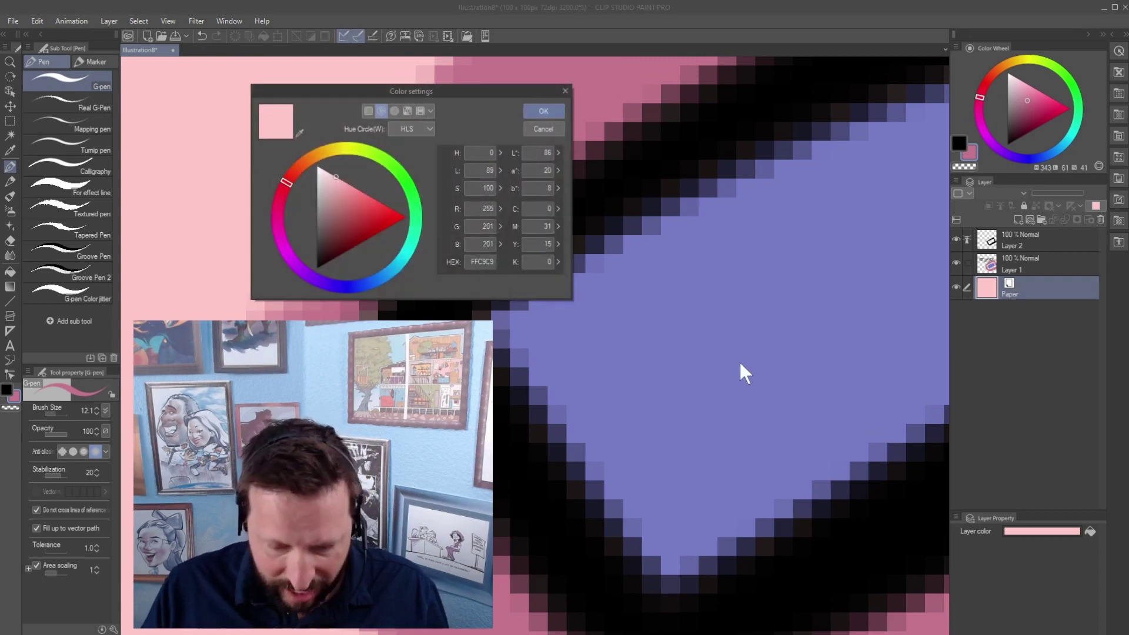
drag(352, 148, 378, 159)
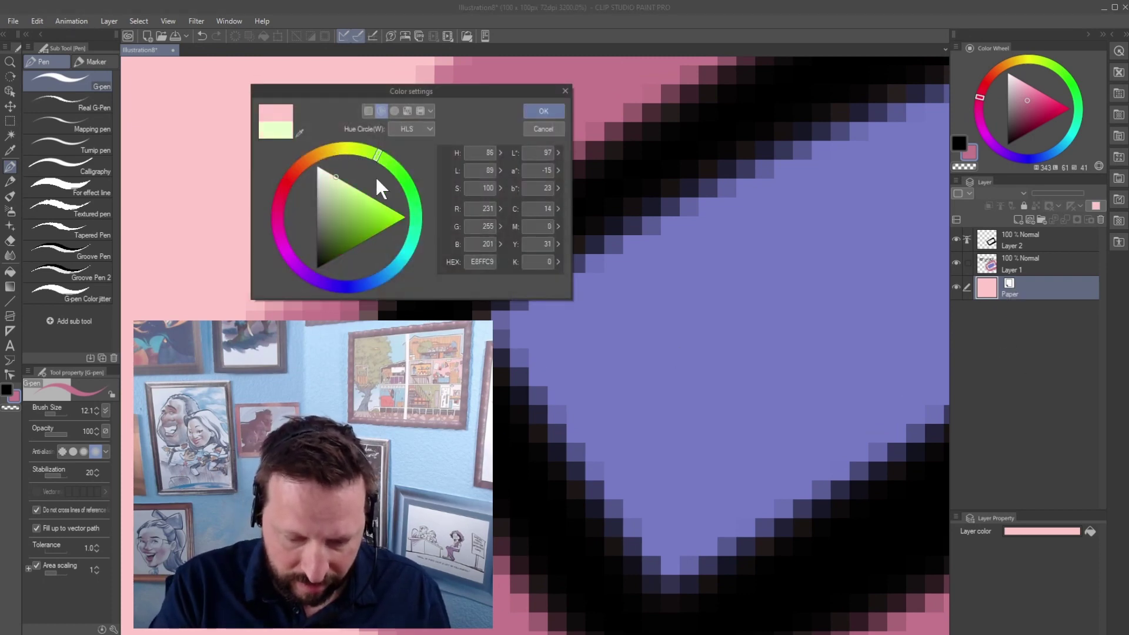
click(374, 198)
click(550, 112)
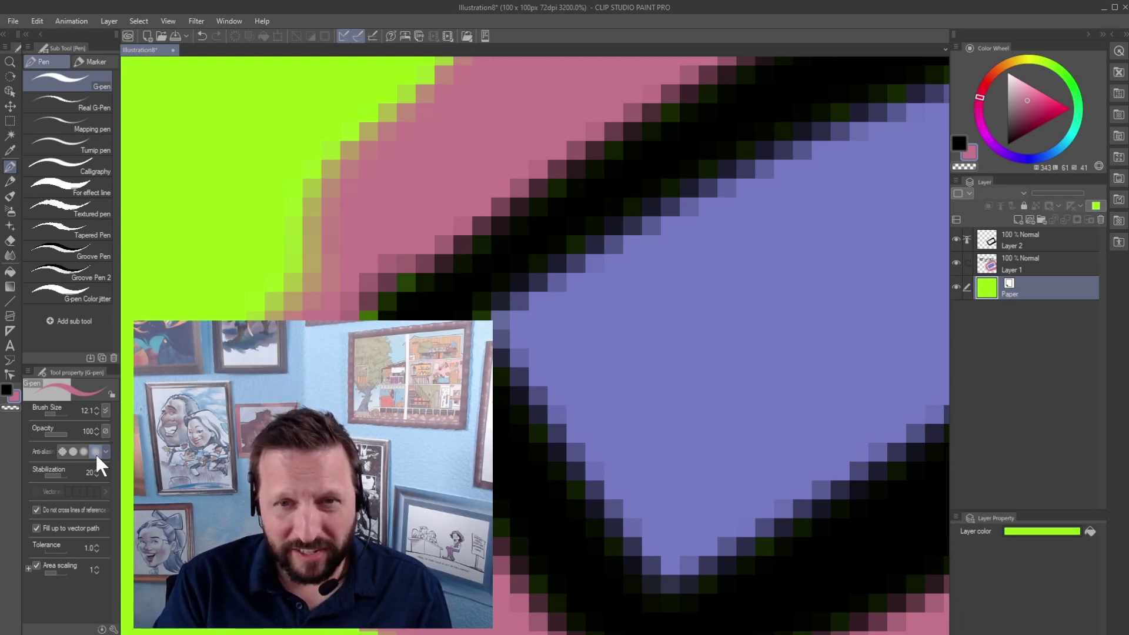
Turn the G-pen's anti-aliasing off in Tool property and select Layer 1 in the Layer palette.
click(63, 452)
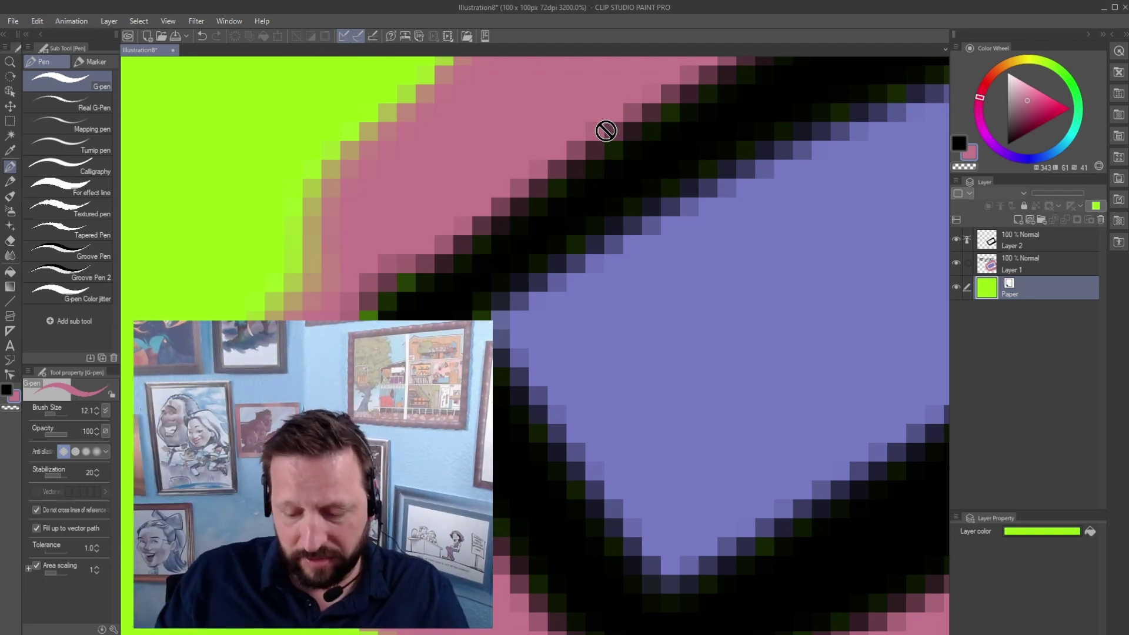
scroll(606, 130, down, 2)
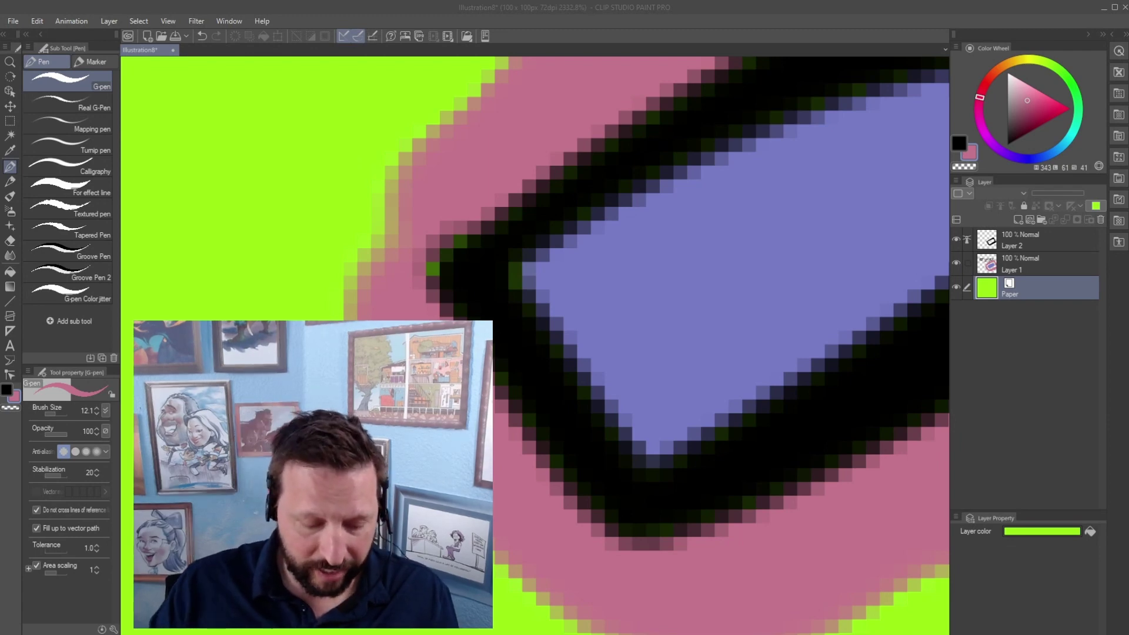
right_click(494, 479)
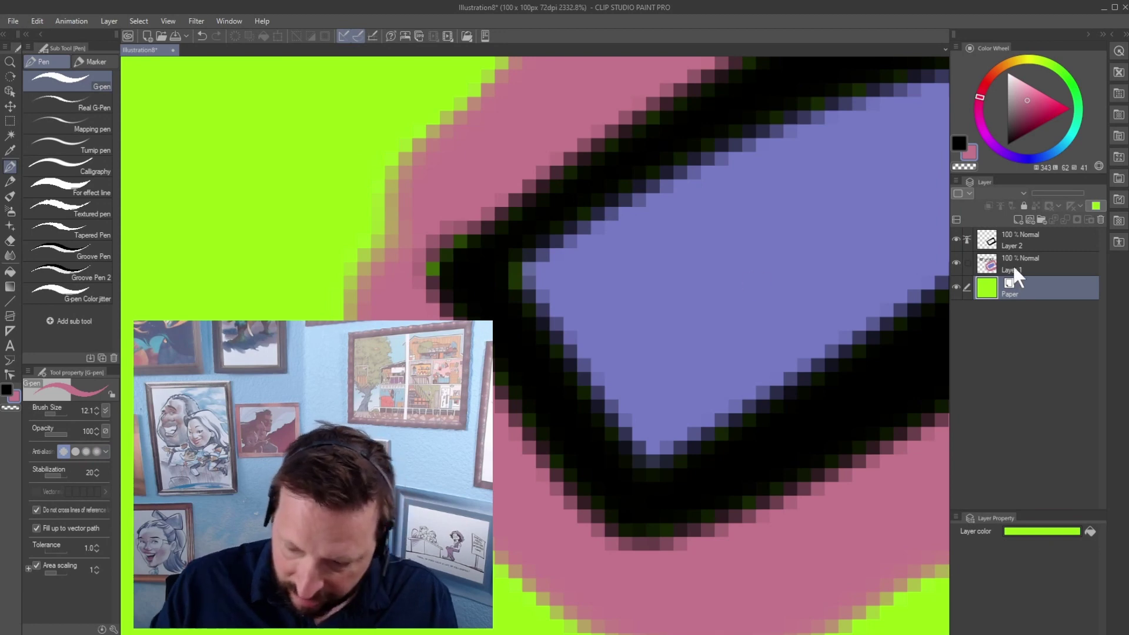
click(1036, 267)
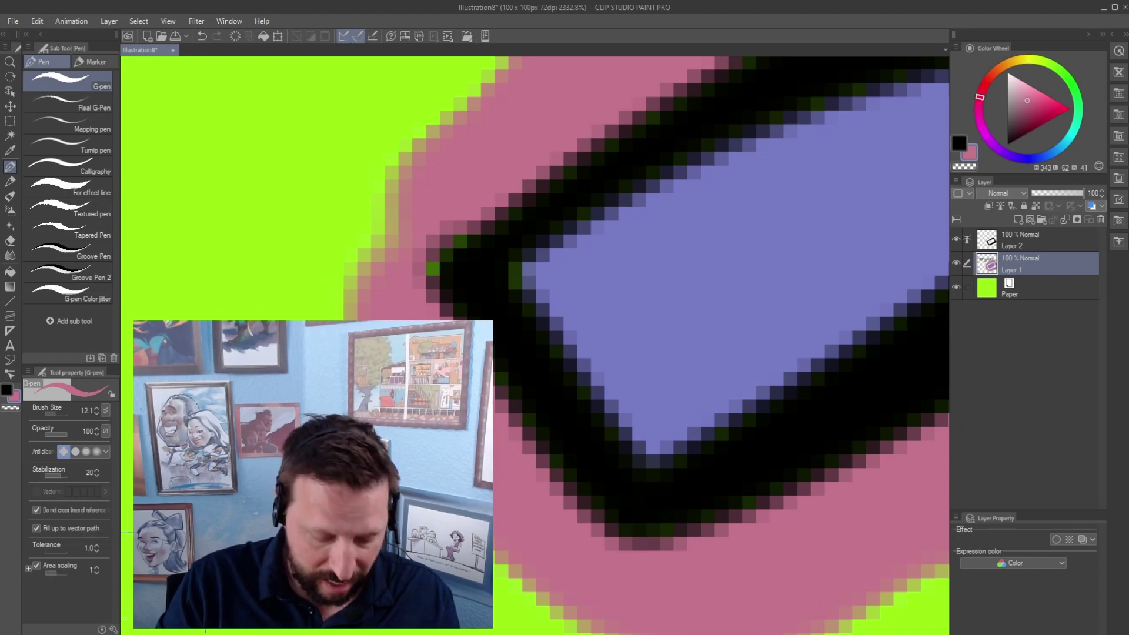
Raise the G-pen's Tolerance to 39.5.
click(113, 629)
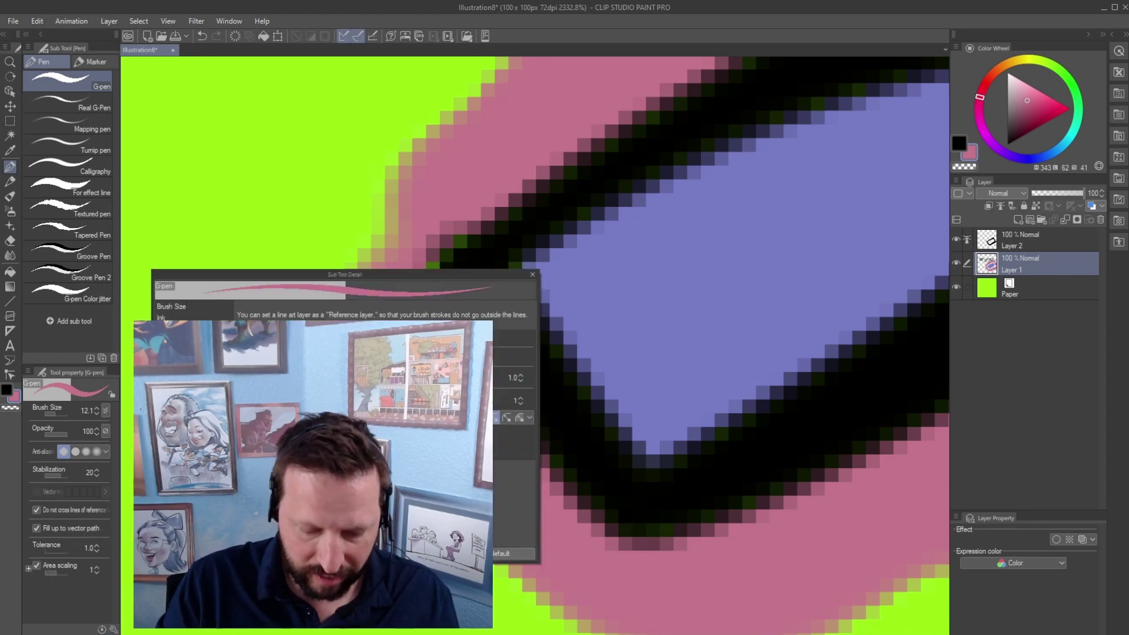
click(533, 275)
drag(51, 556, 56, 558)
Repaint the pink edges over the green fringe, sampling pink and purple from the drawing.
right_click(515, 405)
drag(410, 286, 406, 244)
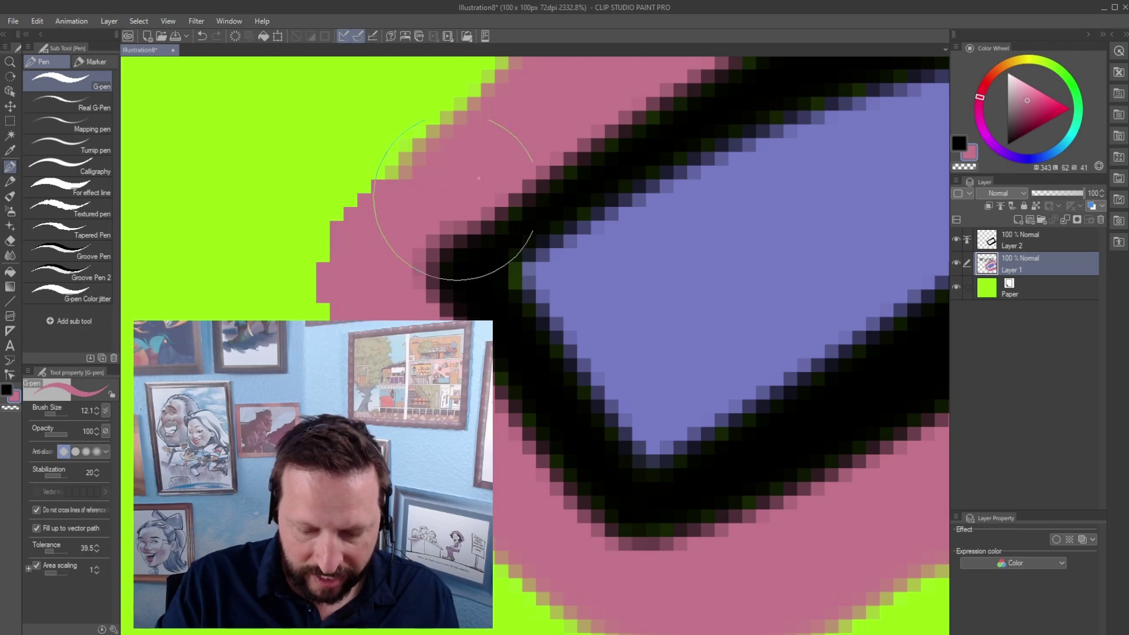
right_click(588, 277)
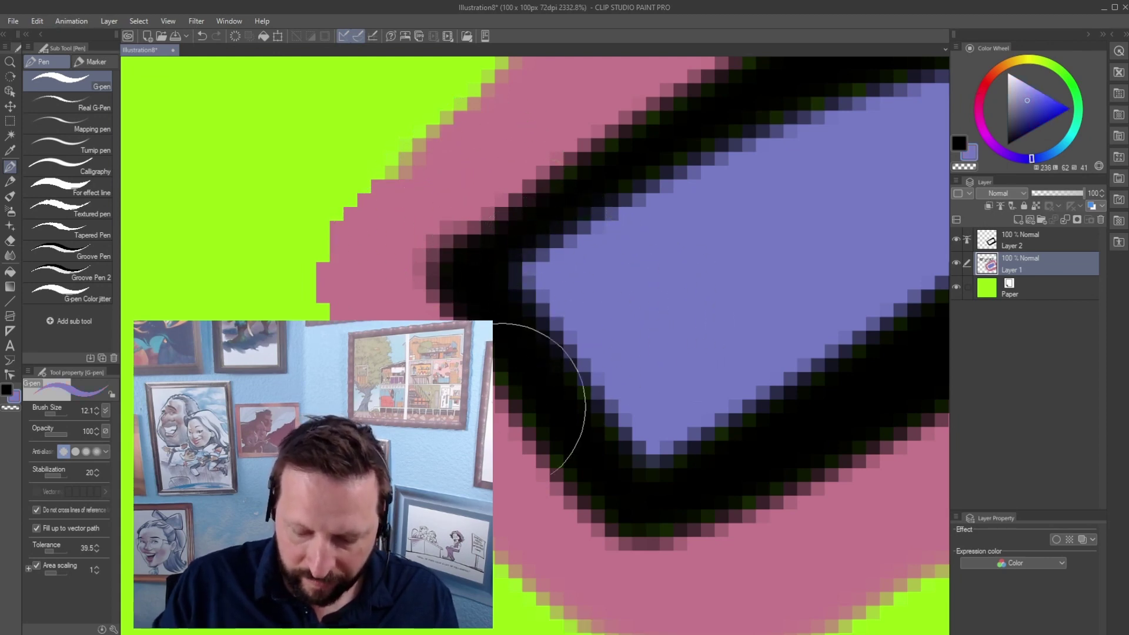
right_click(501, 419)
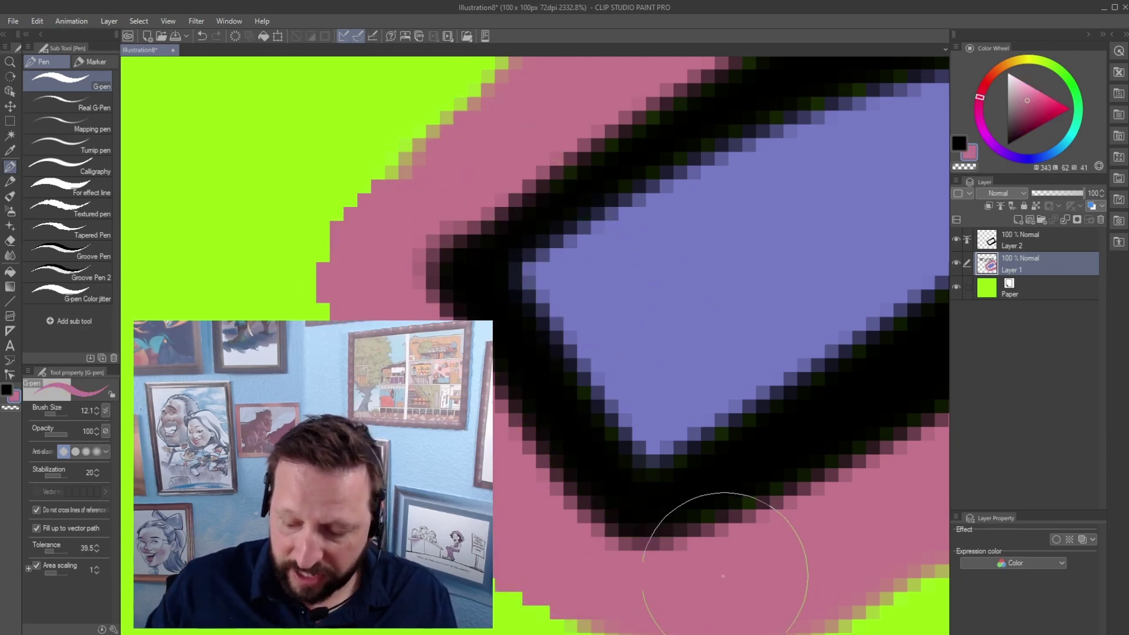
right_click(714, 351)
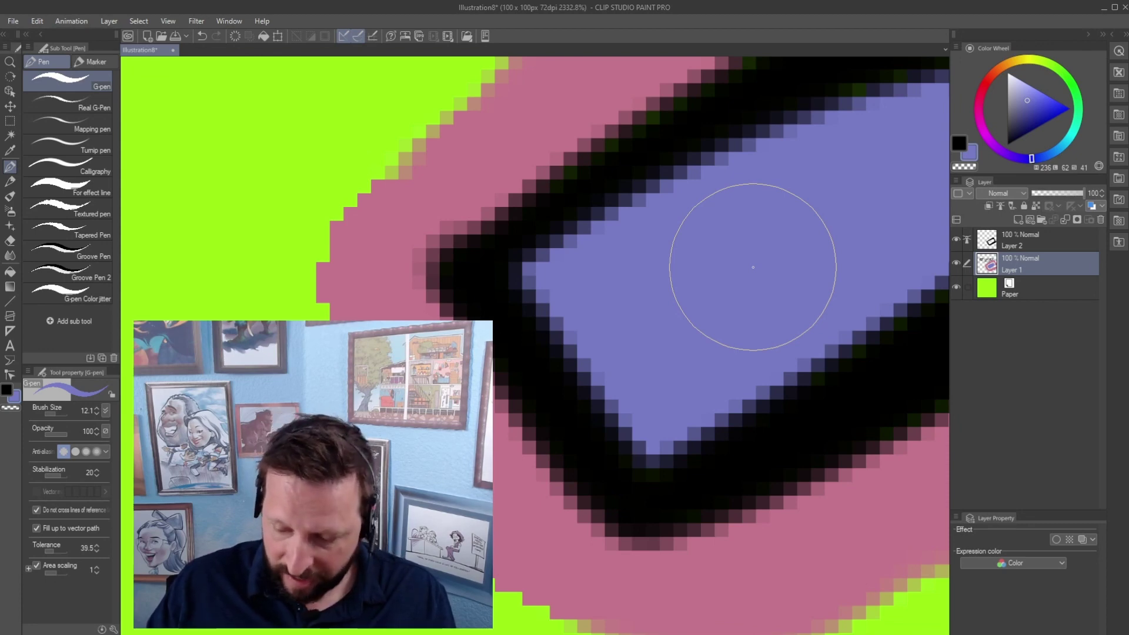
Clear Layer 1 and draw a diagonal black G-pen stroke above the outline.
scroll(753, 267, down, 3)
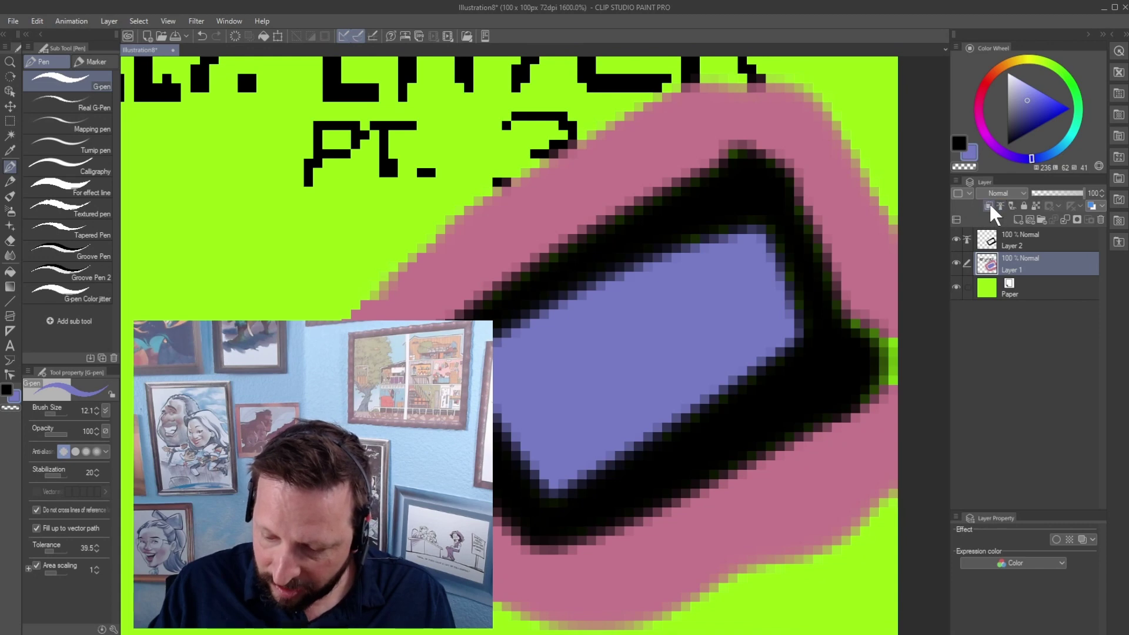
click(235, 36)
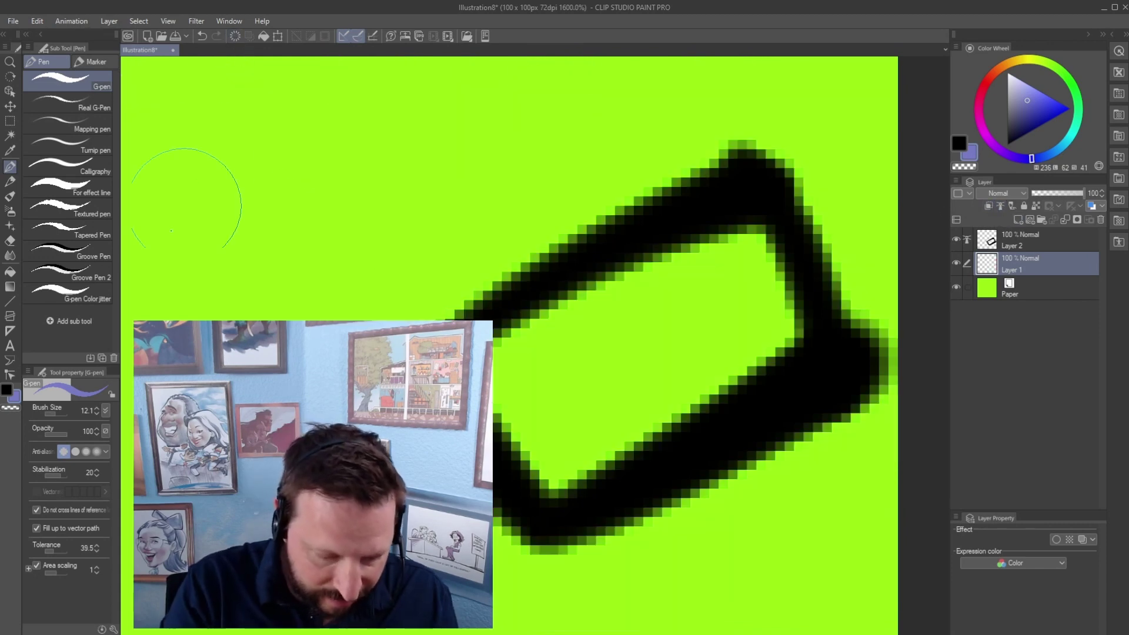
click(8, 389)
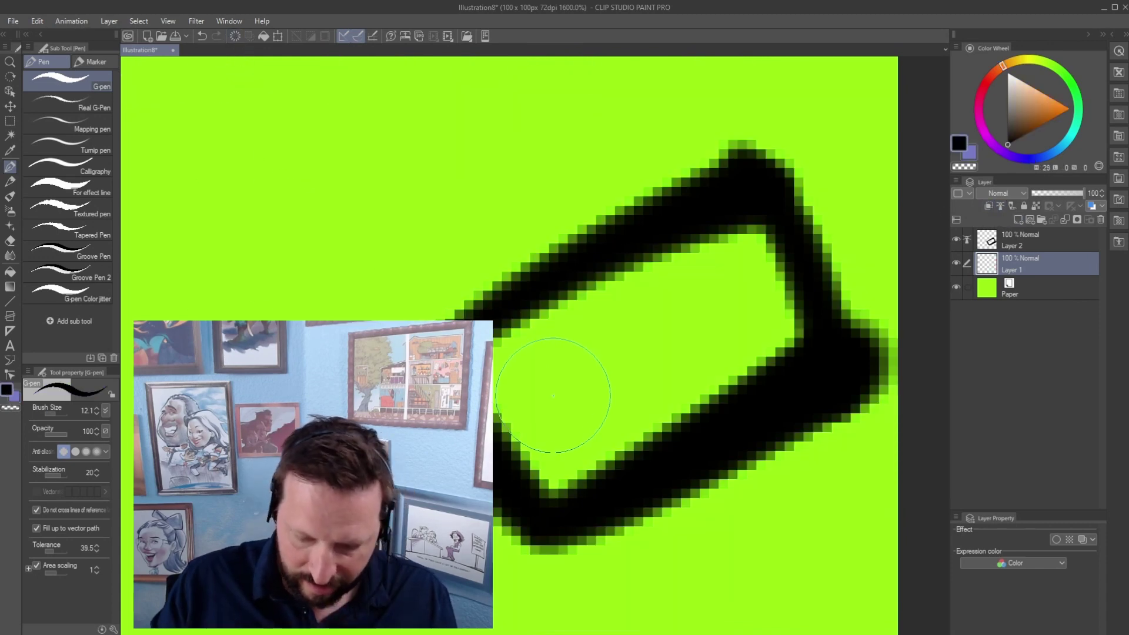
mouse_move(335, 266)
mouse_down()
mouse_move(508, 176)
mouse_move(589, 118)
mouse_move(606, 121)
mouse_up()
Draw a long diagonal black stroke across the canvas, zooming in and out around it.
scroll(611, 125, down, 5)
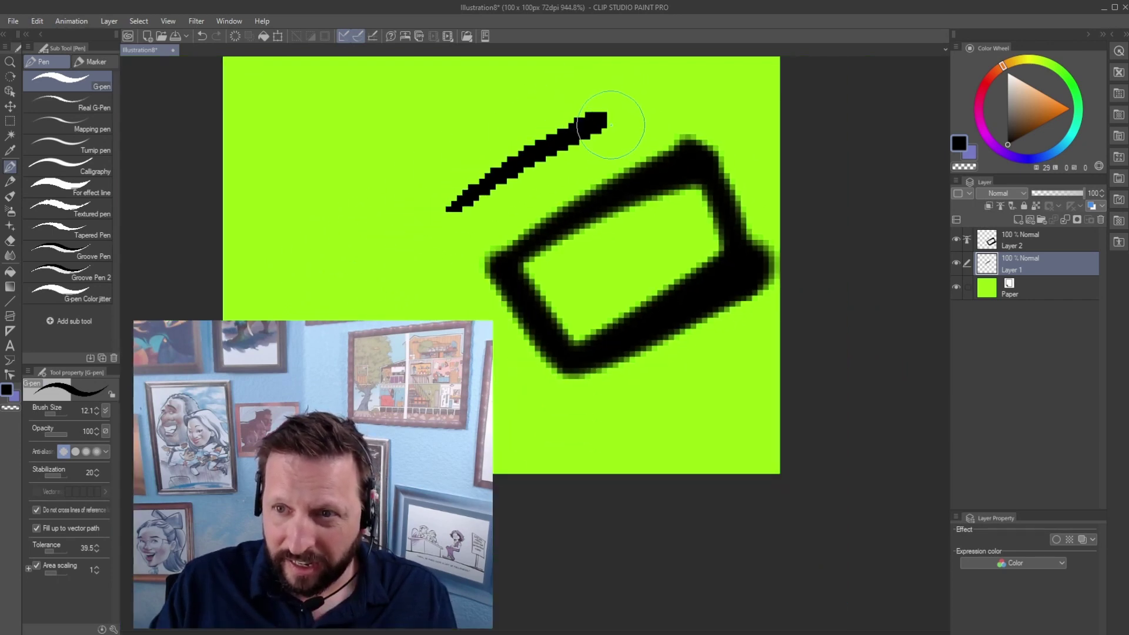
drag(656, 236, 661, 335)
scroll(662, 339, down, 4)
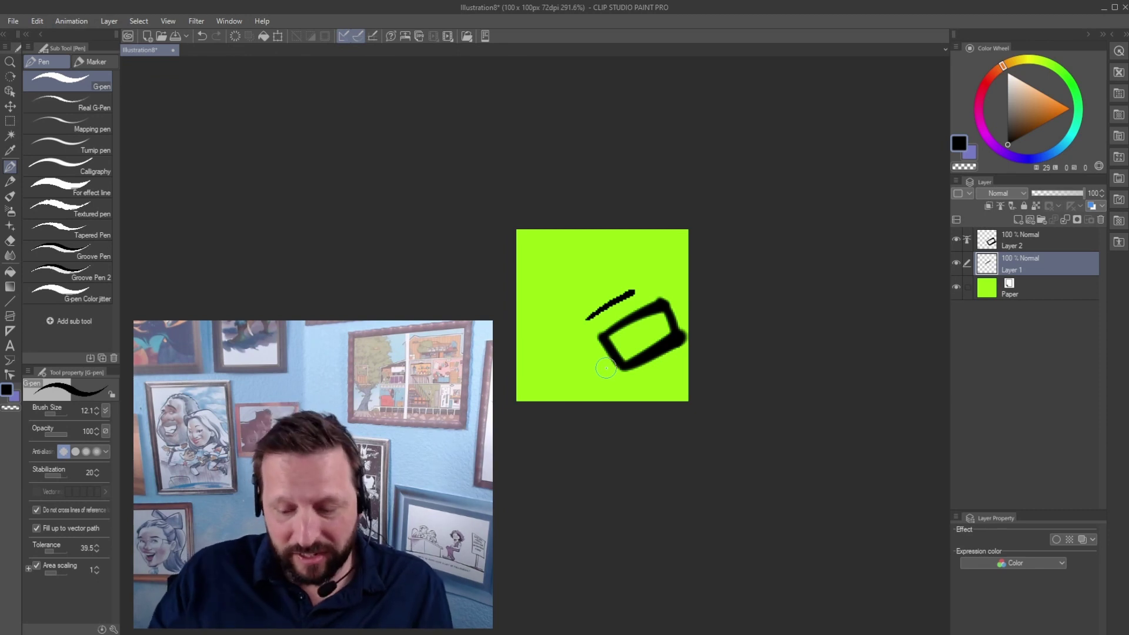
mouse_move(540, 346)
mouse_down()
mouse_move(616, 286)
mouse_move(802, 187)
mouse_up()
scroll(803, 188, down, 5)
scroll(804, 188, down, 5)
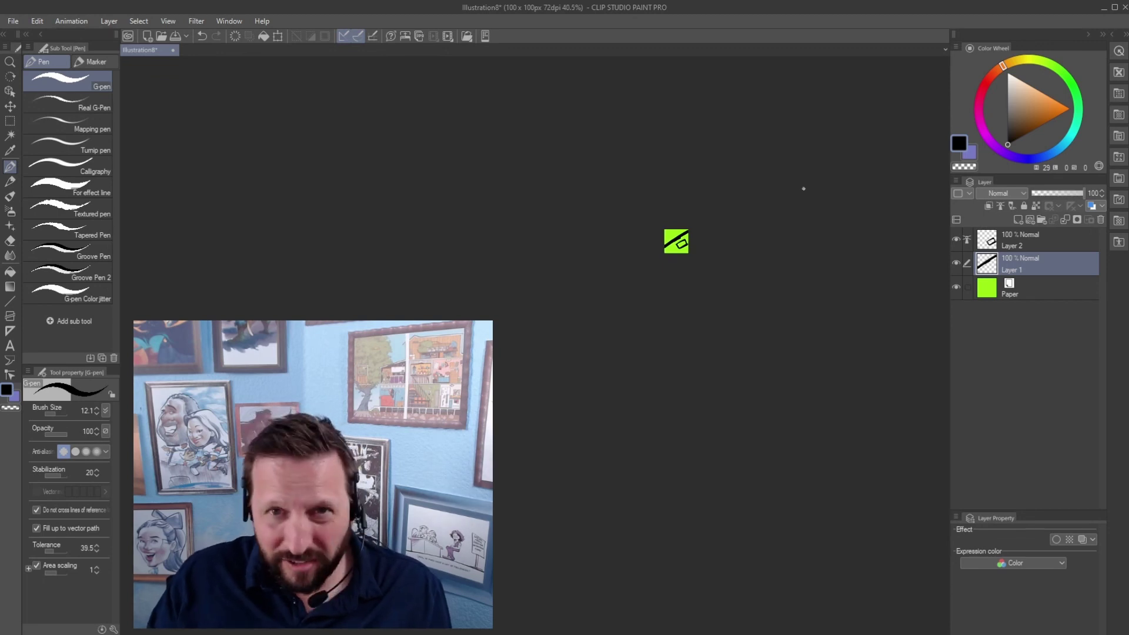
scroll(682, 238, up, 5)
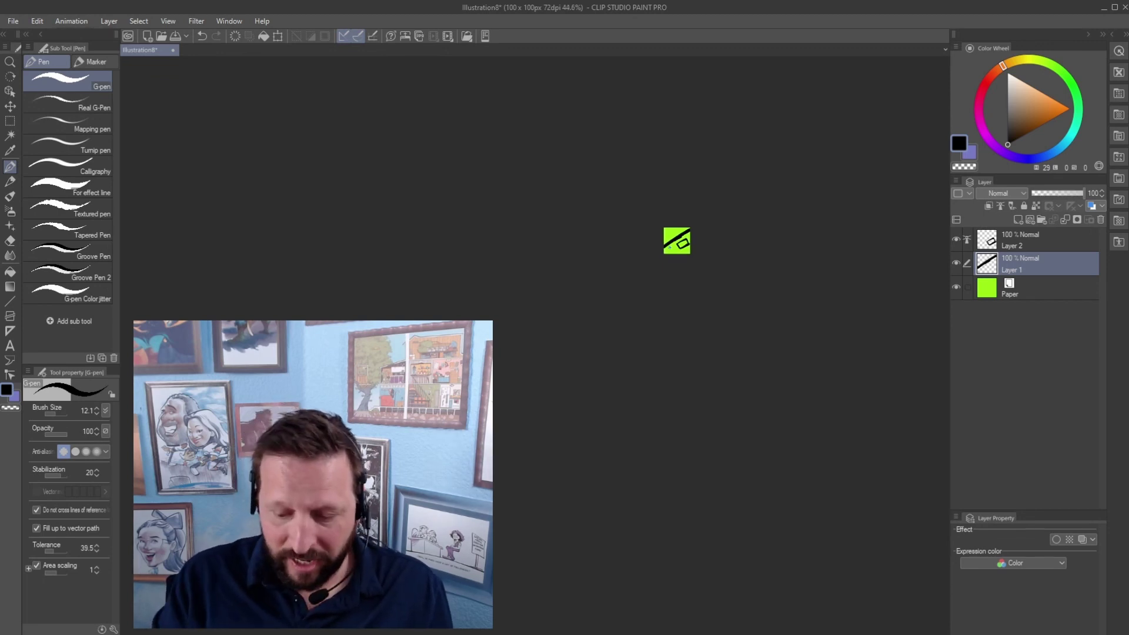
scroll(686, 235, up, 6)
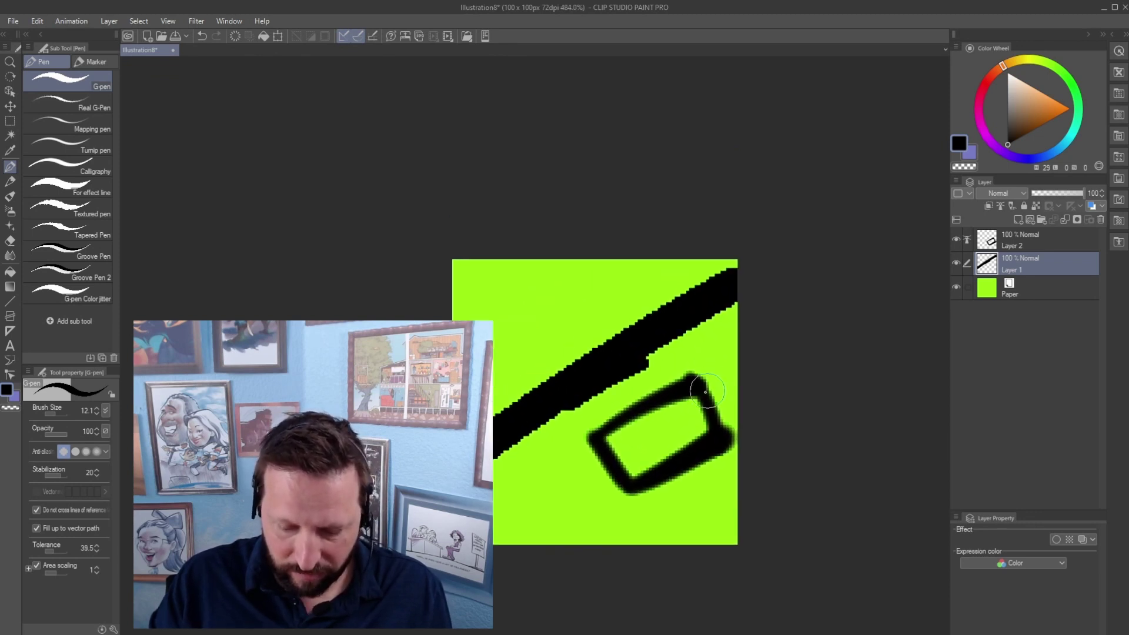
scroll(659, 412, up, 3)
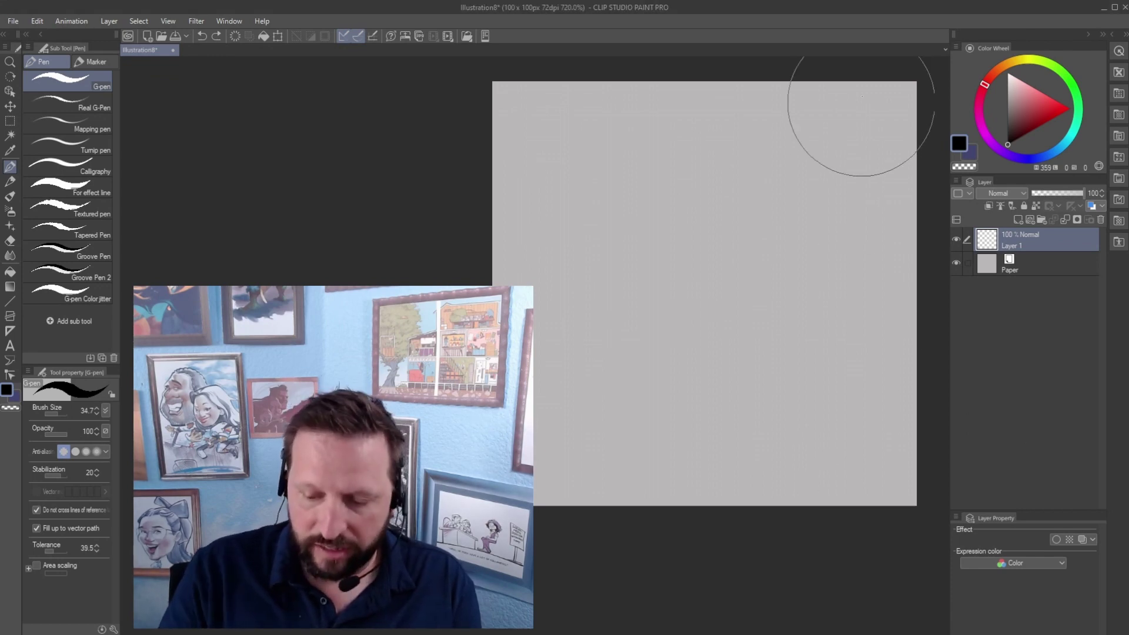
Draw a thick black vertical G-pen line down the right side of the canvas.
drag(862, 91, 847, 530)
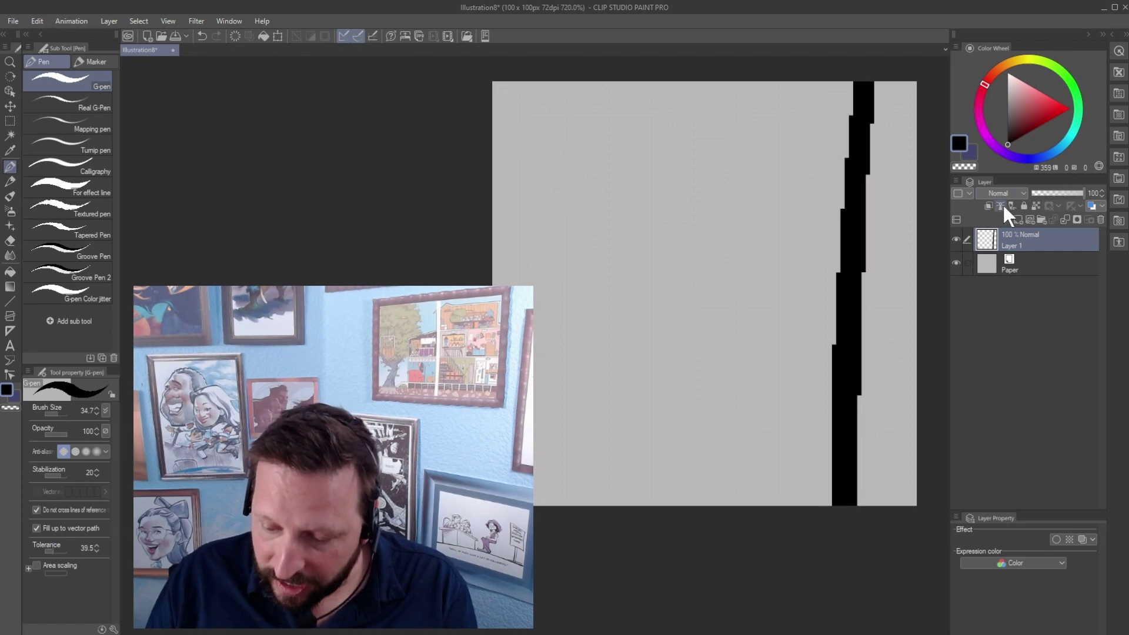
Add a new vector layer, draw a second vertical black line, and bend it at a control point.
click(1030, 219)
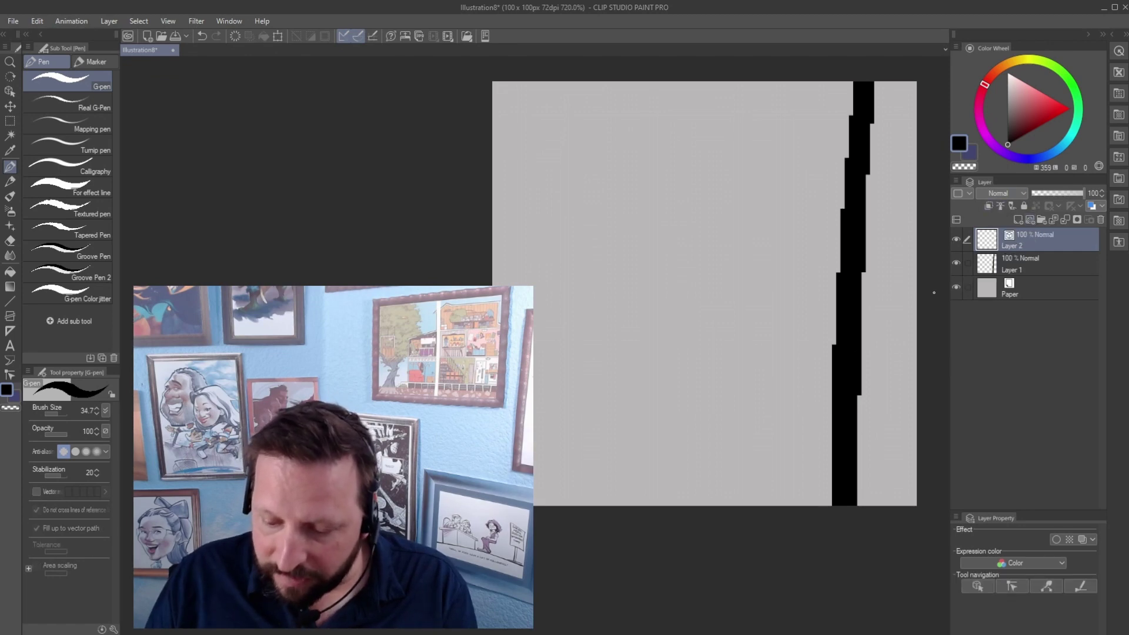
drag(694, 76, 678, 534)
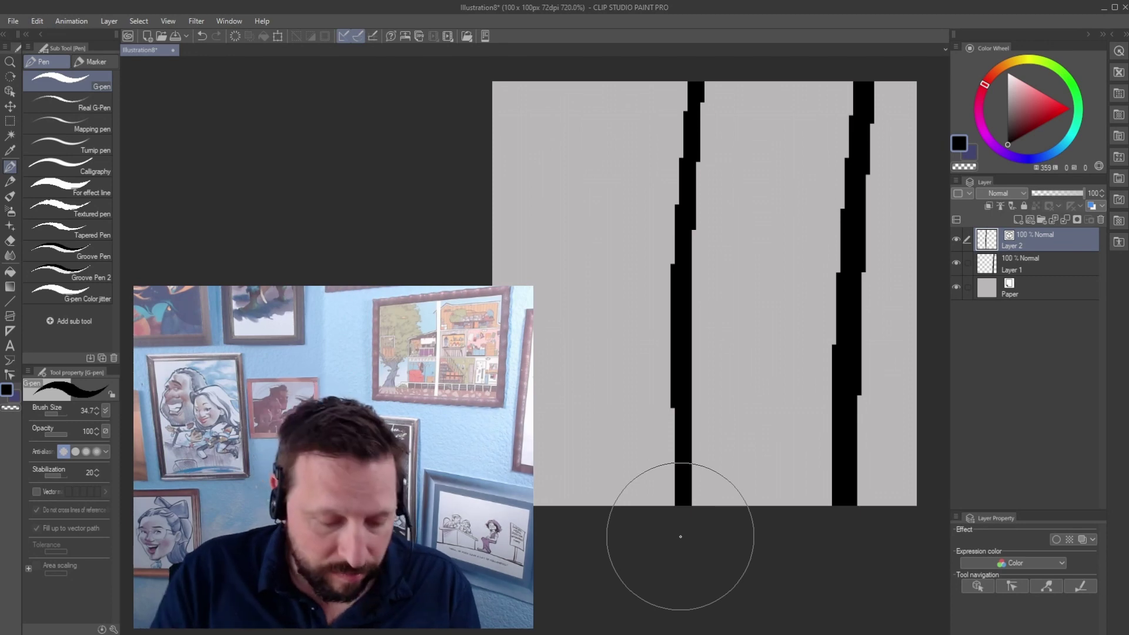
click(10, 375)
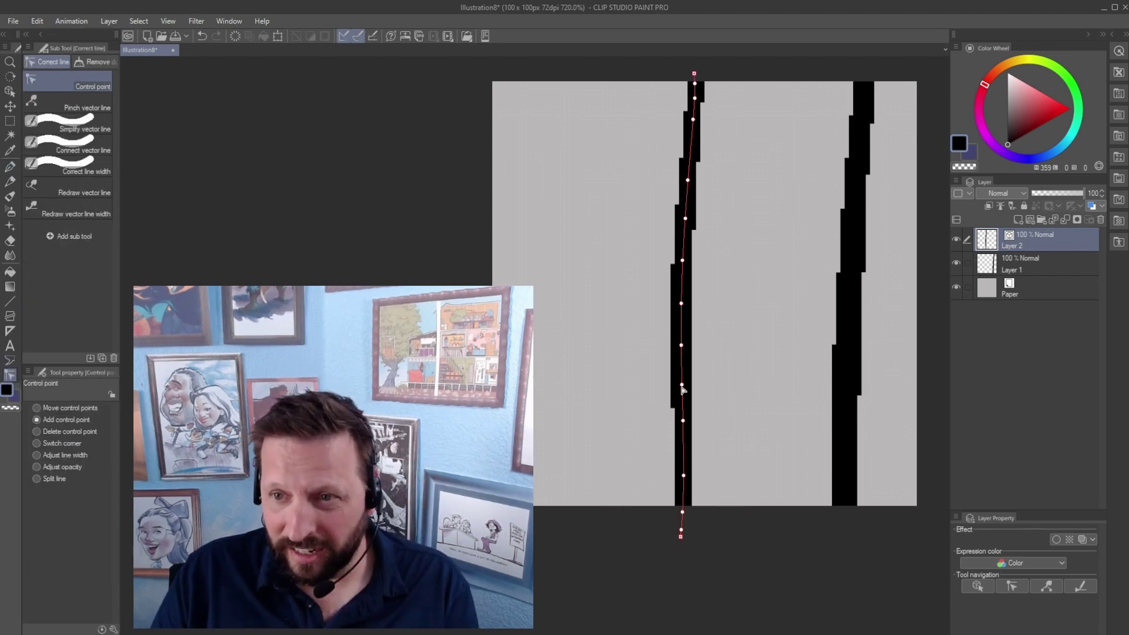
scroll(680, 534, up, 4)
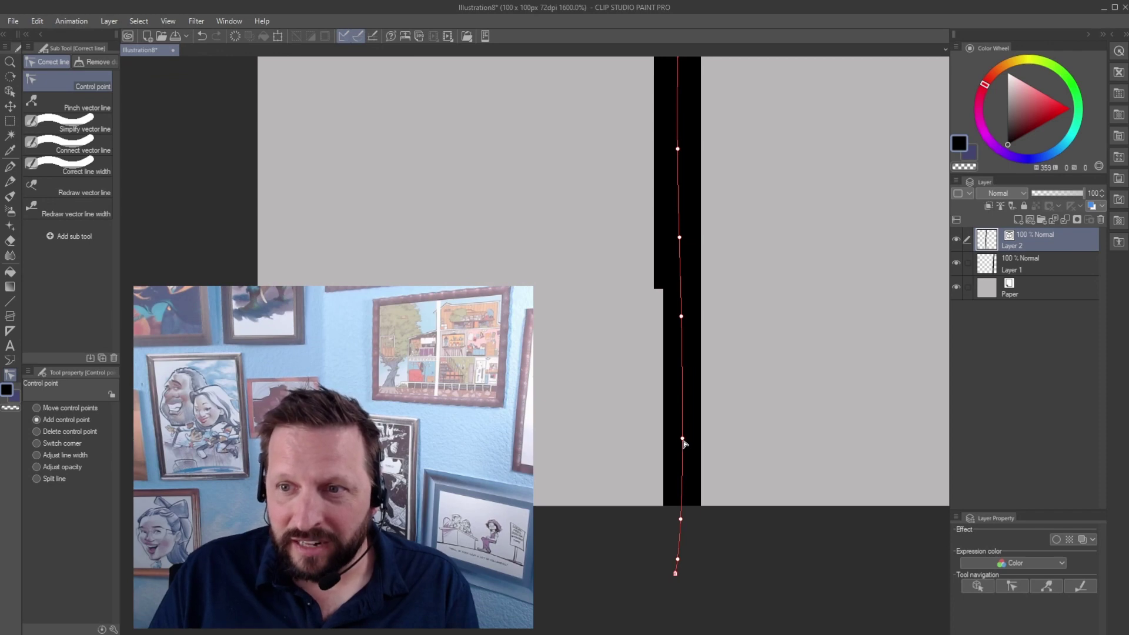
mouse_move(683, 440)
mouse_down()
mouse_move(696, 435)
mouse_move(680, 436)
mouse_up()
Zoom out and pan until the whole canvas with both lines is visible.
scroll(691, 430, down, 3)
scroll(703, 408, down, 2)
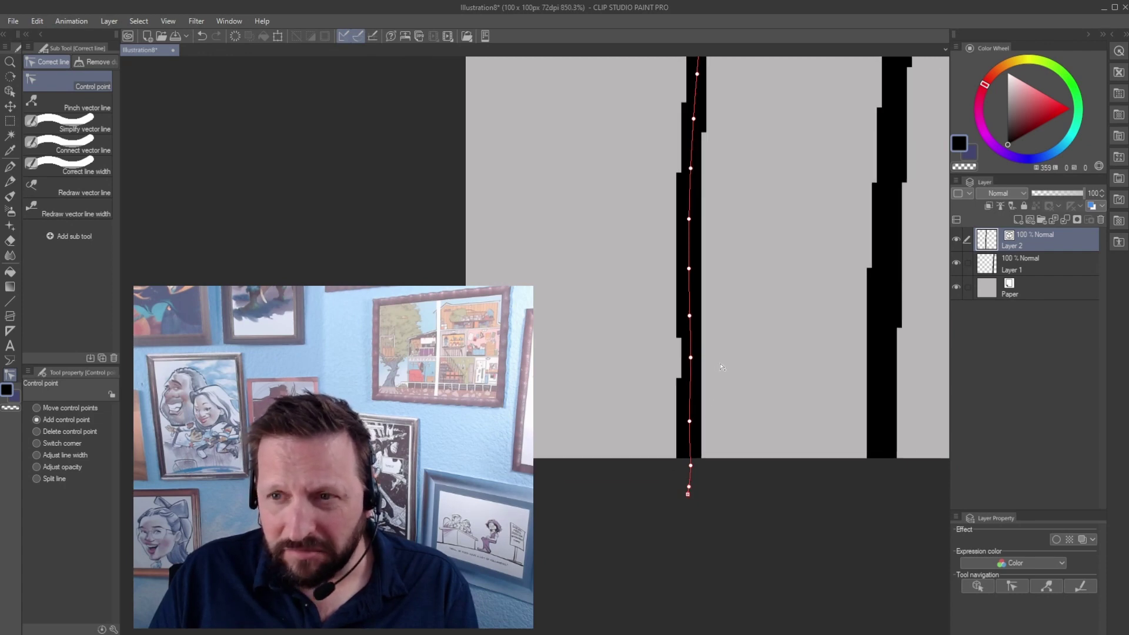
key(space)
drag(778, 322, 736, 462)
scroll(726, 421, down, 2)
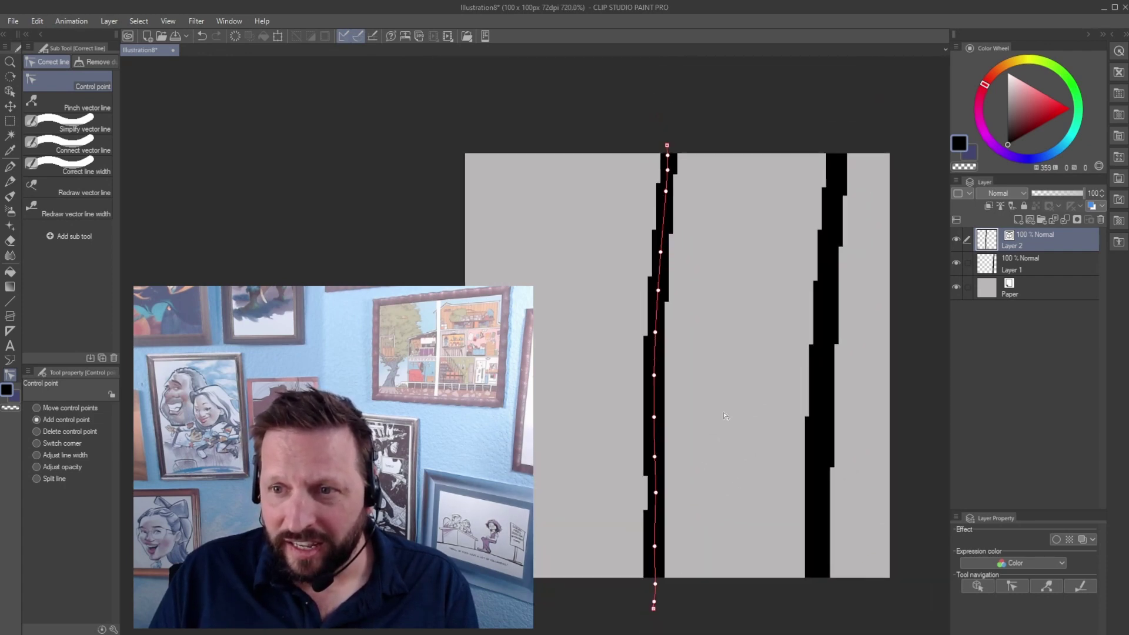
key(space)
drag(734, 416, 781, 390)
scroll(776, 373, up, 1)
key(space)
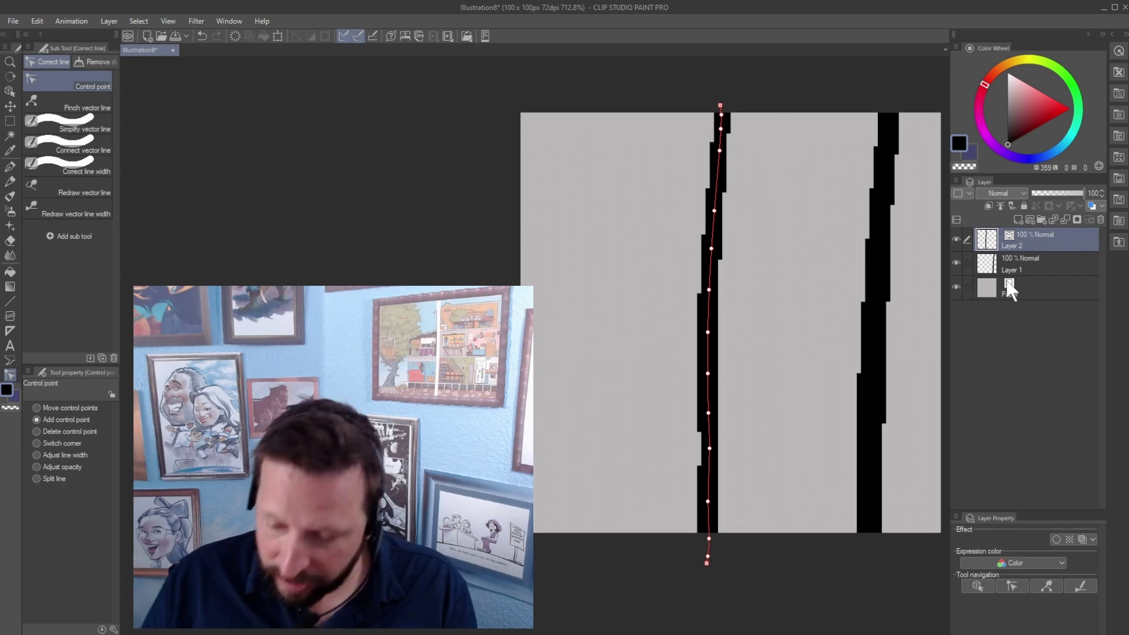
Set Layers 1 and 2 as reference layers and add Layer 3 above Paper.
click(969, 262)
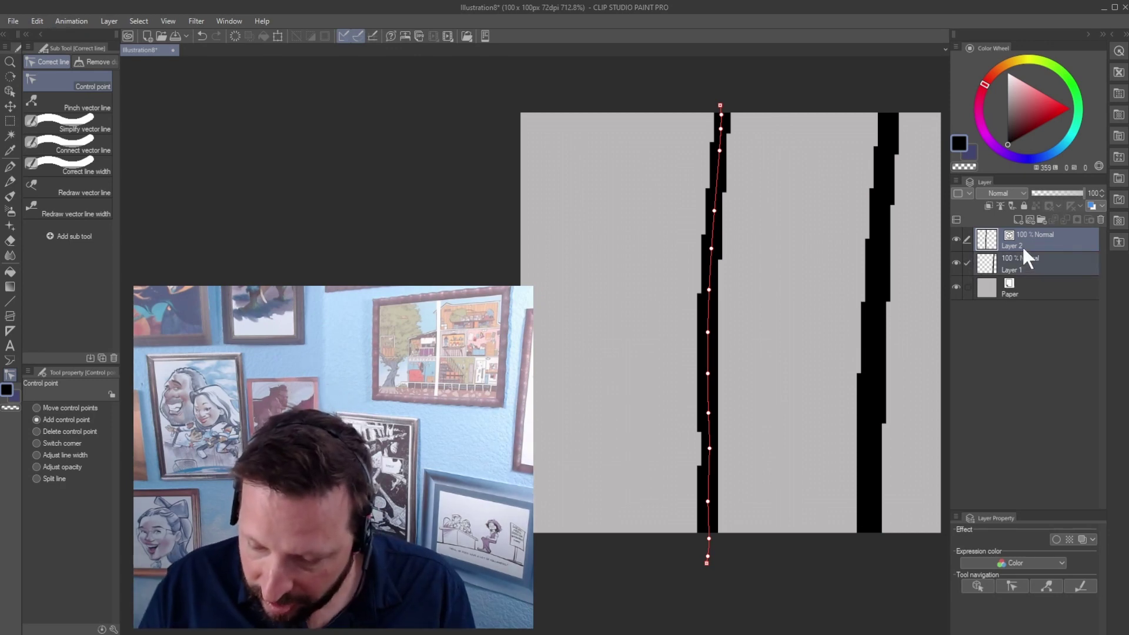
click(1001, 206)
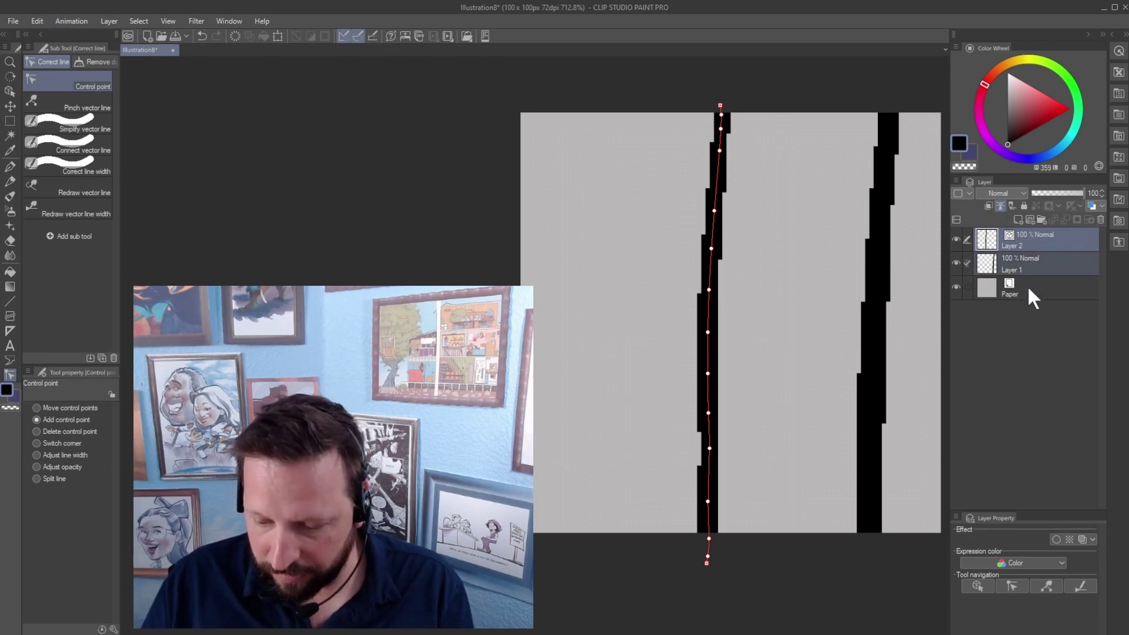
click(1033, 294)
click(1018, 220)
Fill the regions between the lines with light purple, mid purple and dark navy.
drag(1002, 147, 1022, 100)
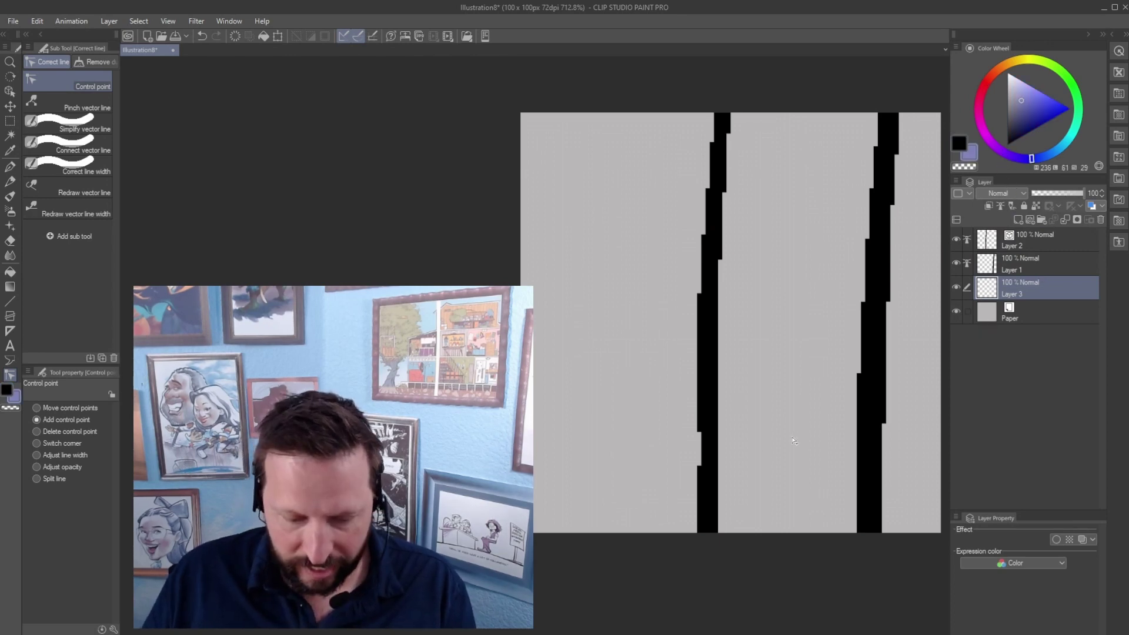
key(p)
mouse_move(669, 492)
mouse_down()
mouse_move(694, 141)
mouse_move(605, 567)
mouse_move(529, 479)
mouse_up()
drag(724, 412, 680, 151)
drag(853, 412, 851, 127)
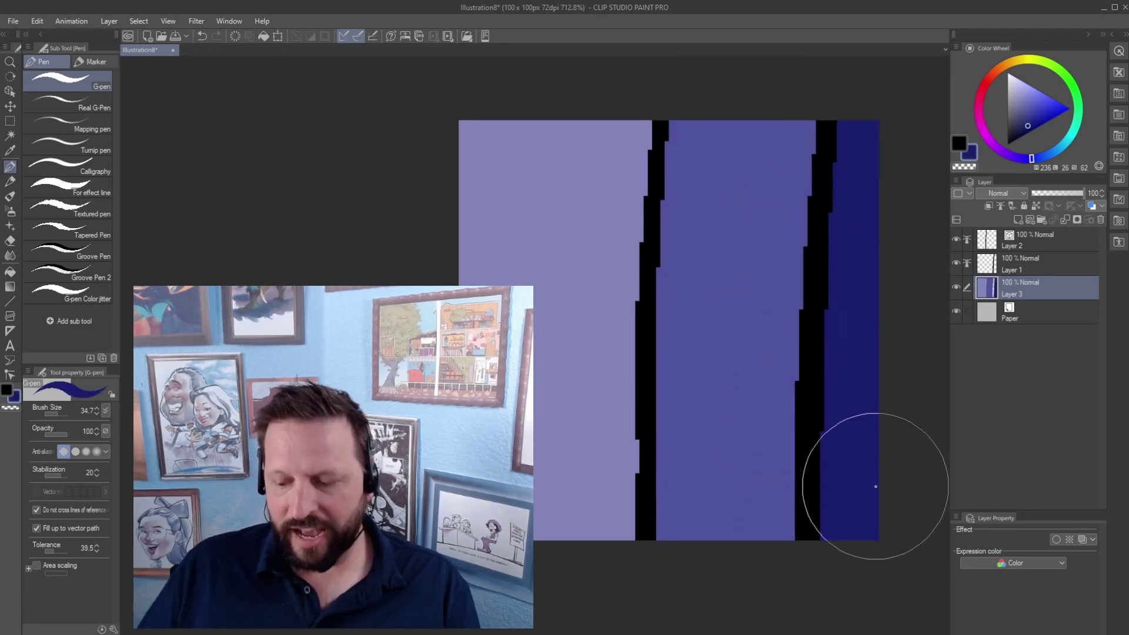
On Layer 2, bend the top of the left black line up and to the left.
click(1032, 243)
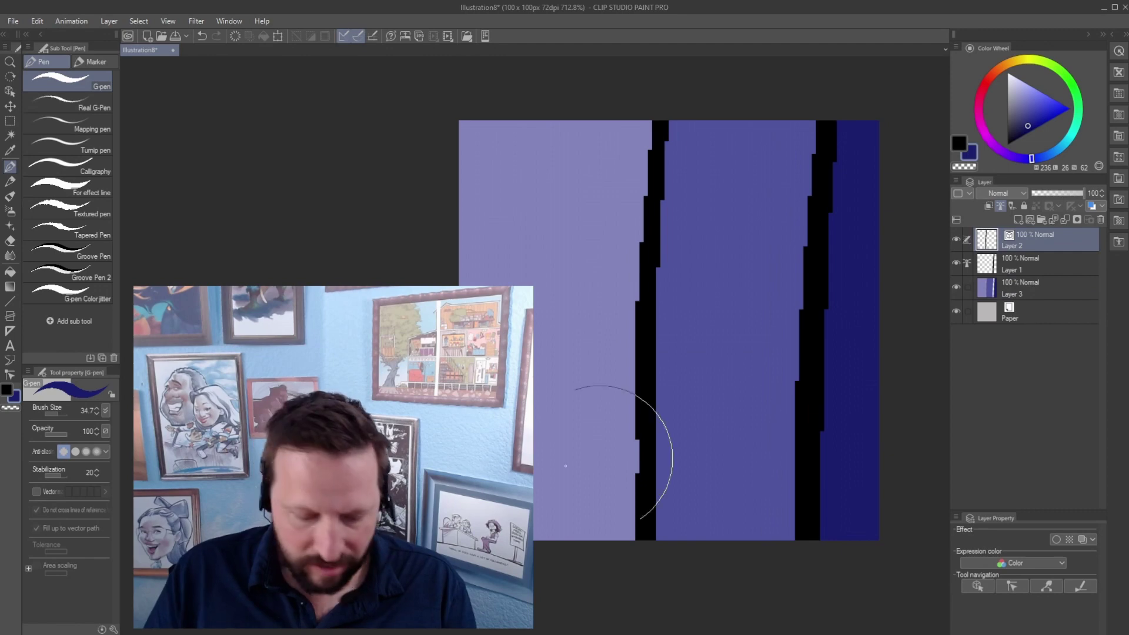
click(10, 375)
drag(659, 137, 585, 98)
drag(660, 163, 635, 171)
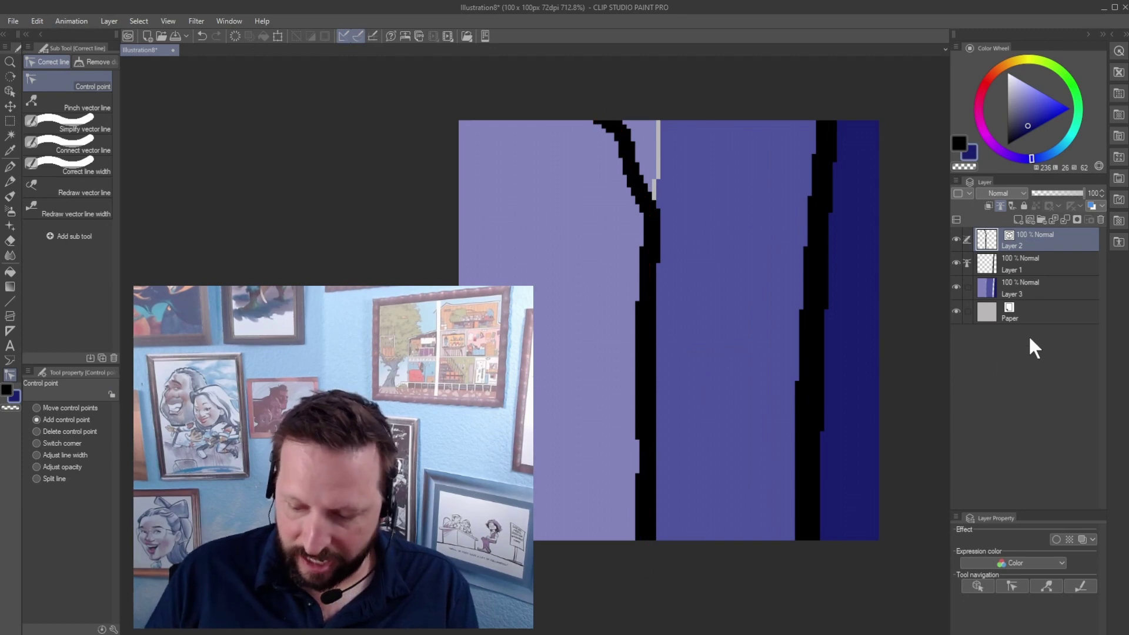
On Layer 3, sample the mid purple and paint the uncovered strip at the top.
click(1038, 290)
right_click(725, 394)
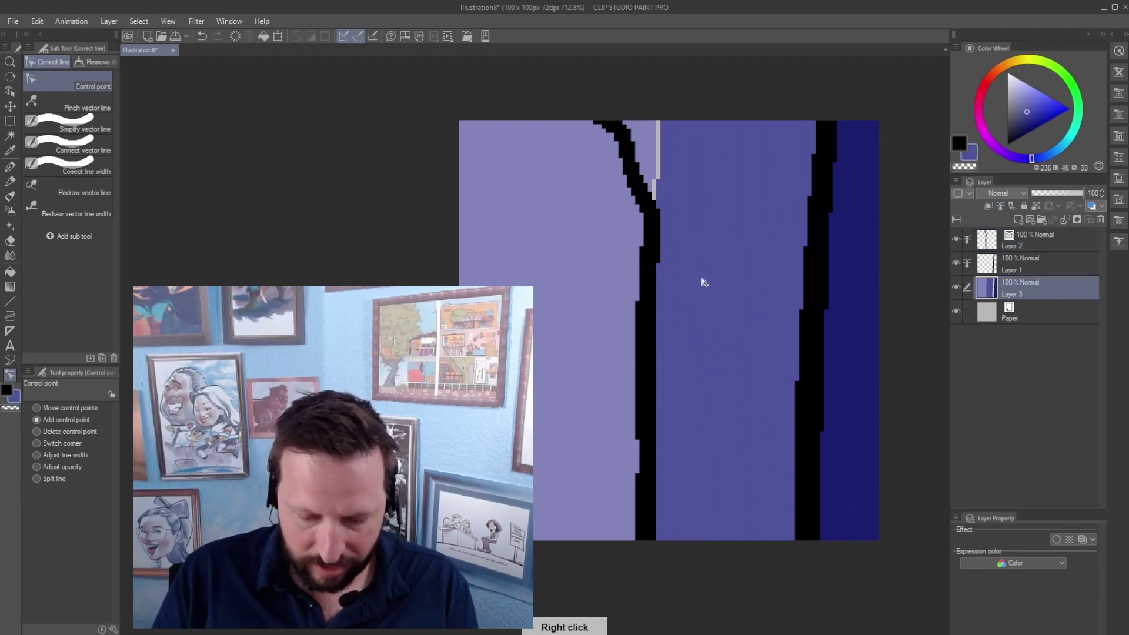
key(p)
drag(676, 236, 658, 129)
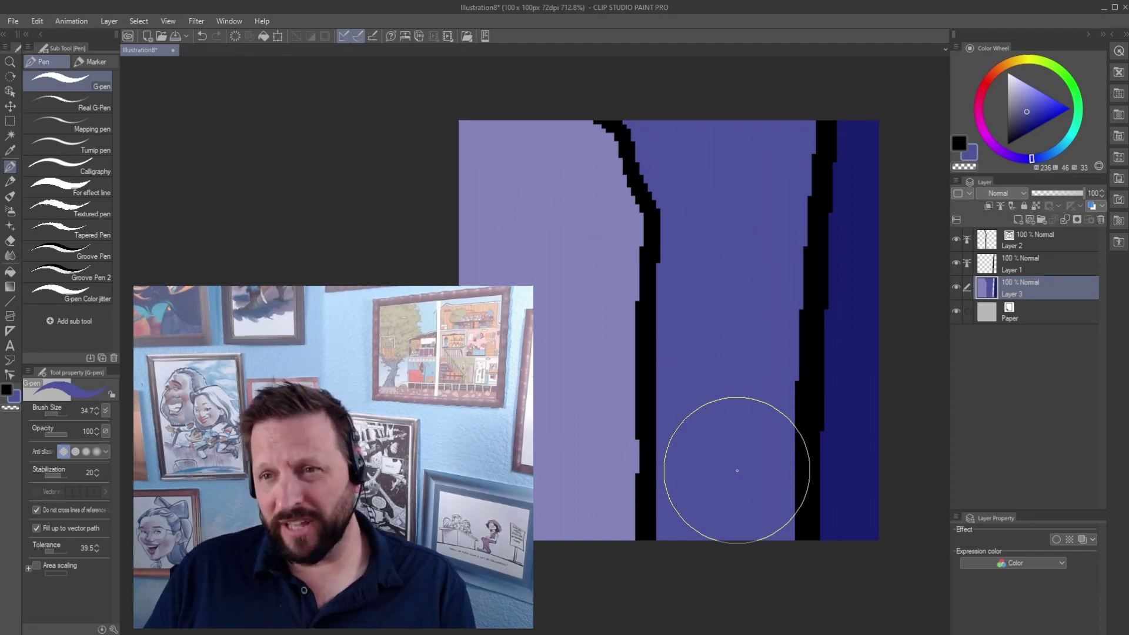
click(1011, 264)
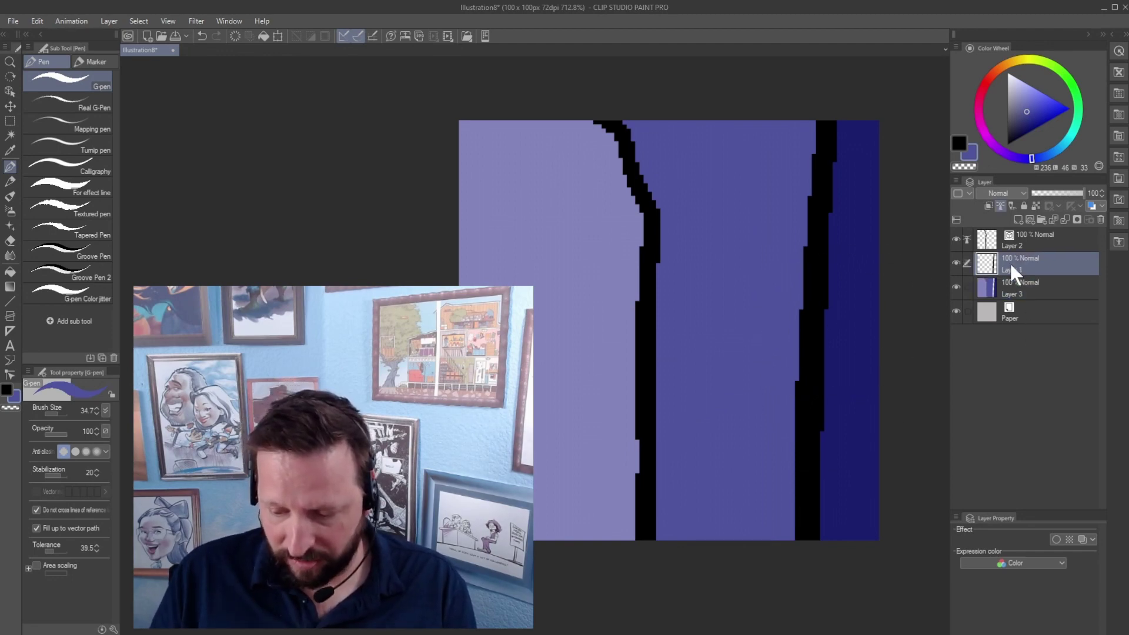
Hide Layer 1's right black line, and briefly hide then show Layer 2.
click(956, 263)
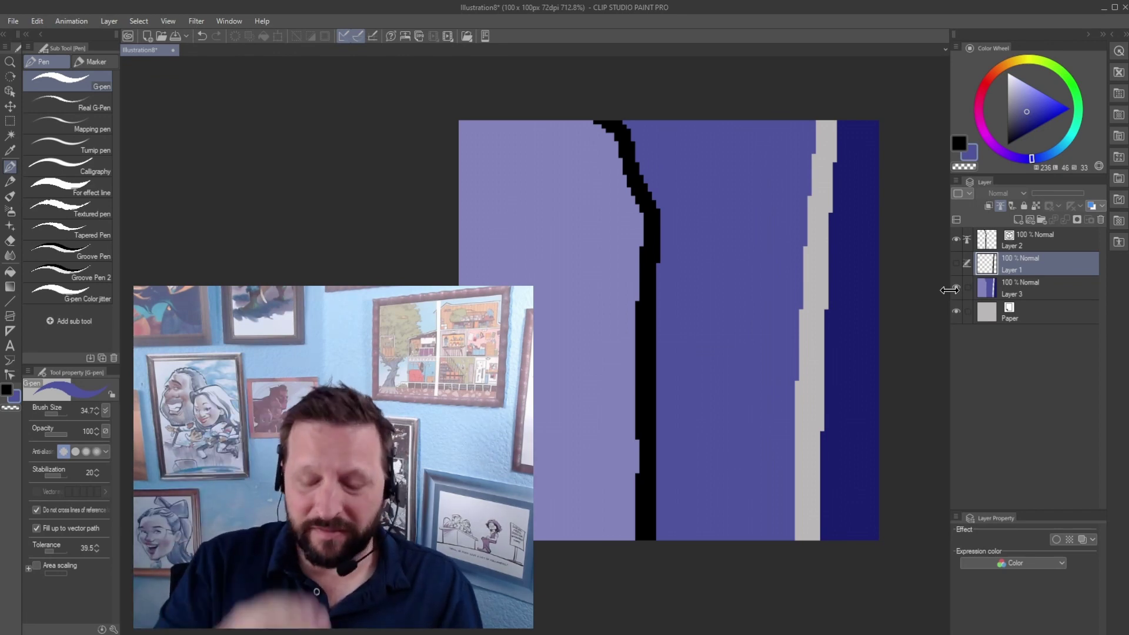
click(957, 238)
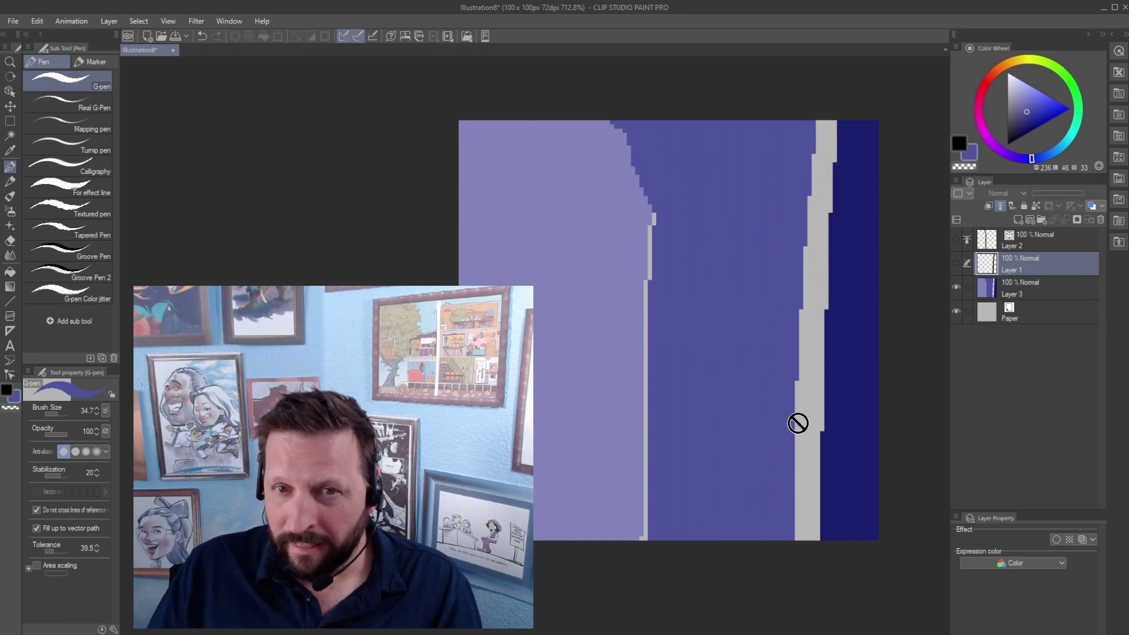
click(957, 239)
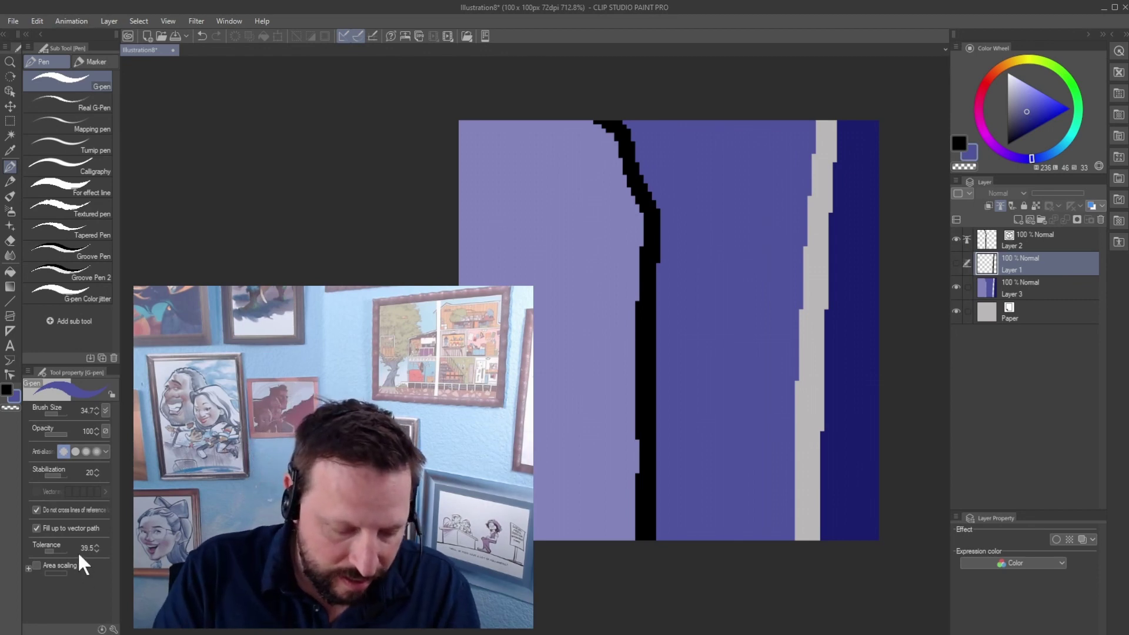
Enable Area scaling for the G-pen and review its Anti-overflow settings in Sub Tool Detail.
click(36, 565)
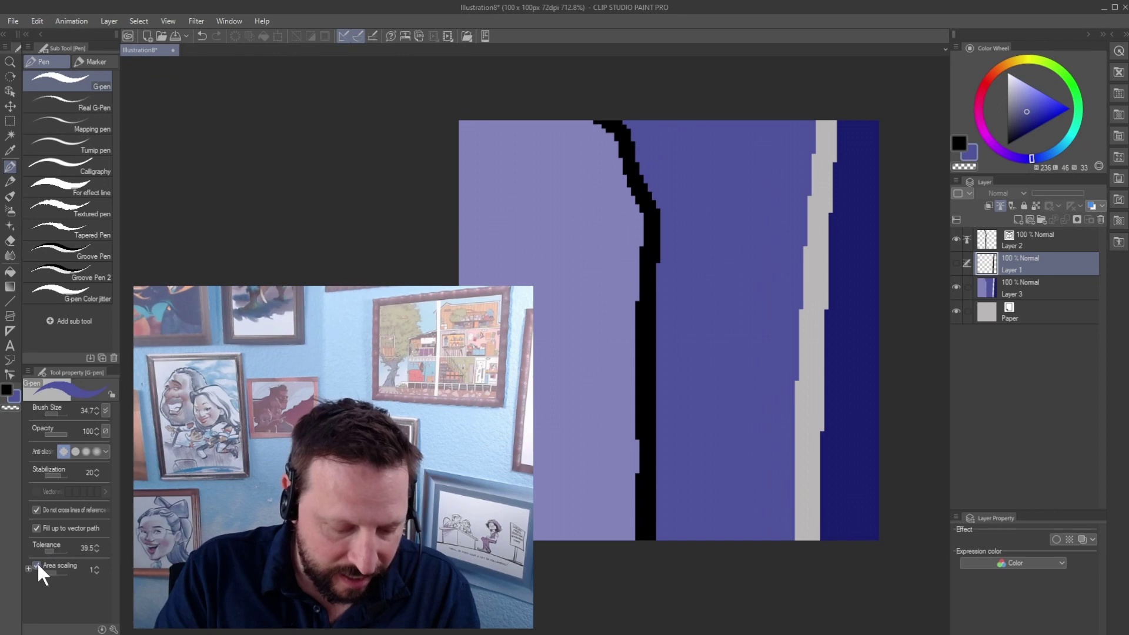
click(113, 629)
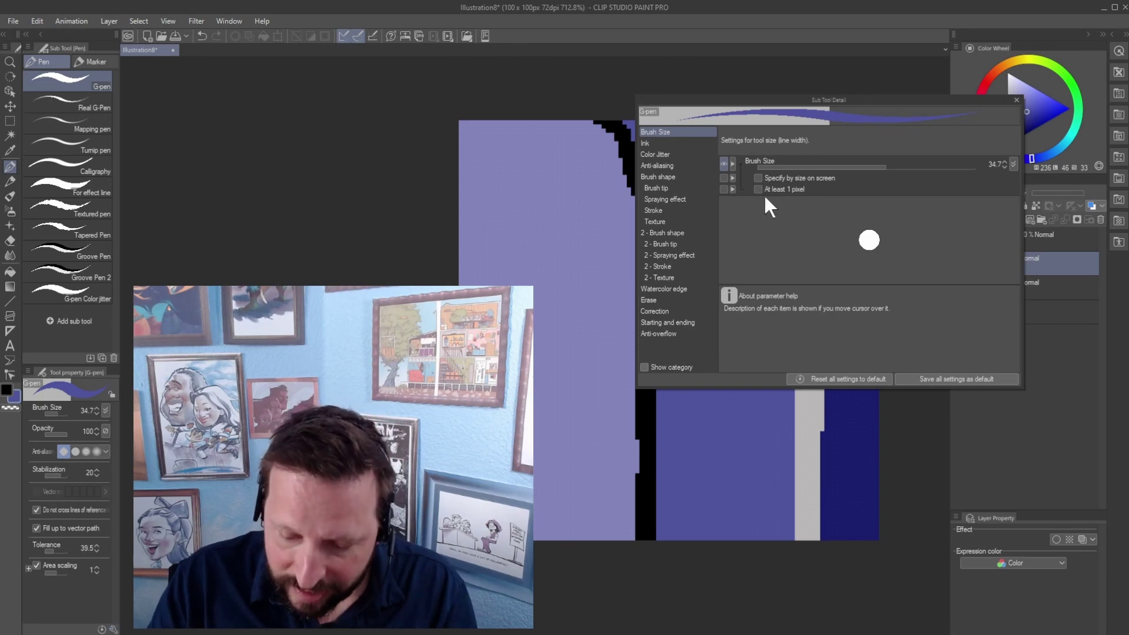
click(671, 333)
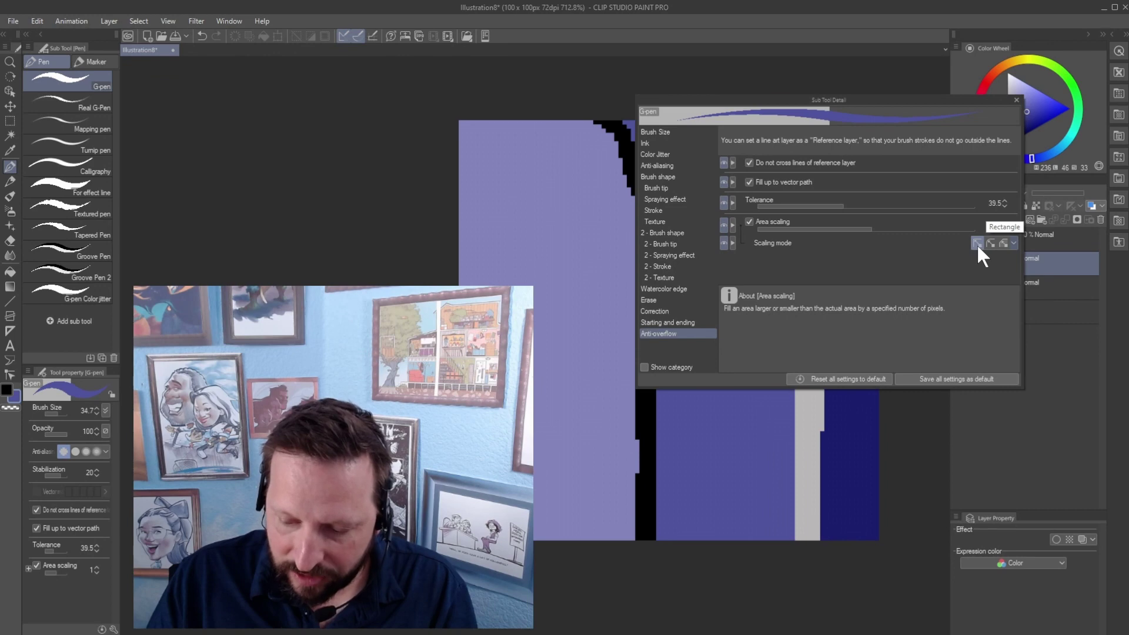
click(1016, 100)
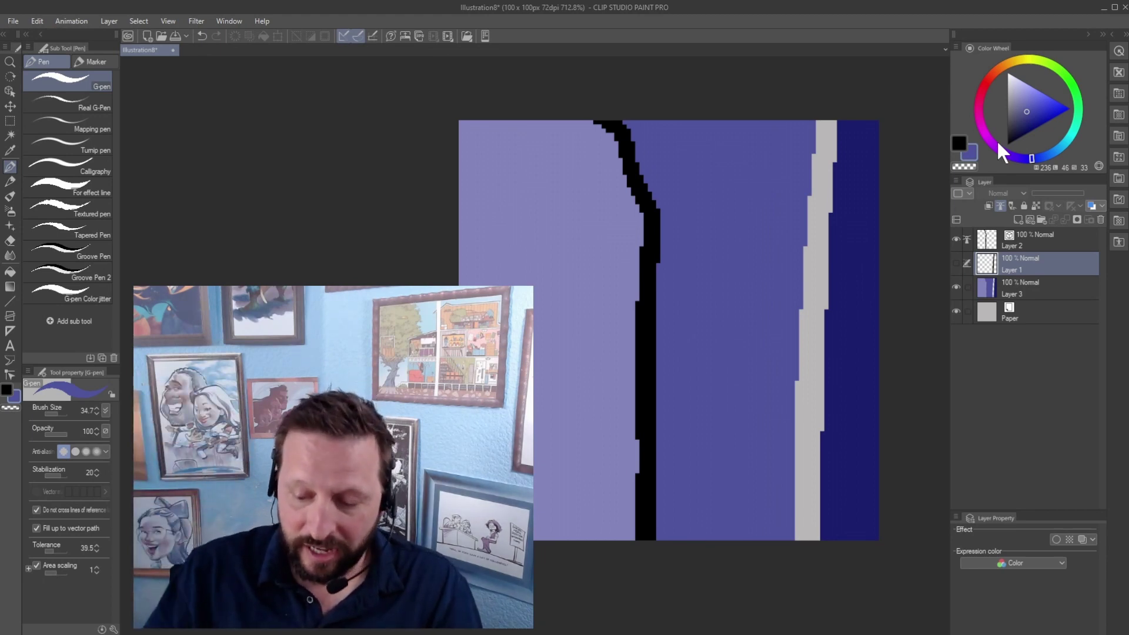
On Layer 3, eyedrop colours including the dark navy, then hide Layer 2's left line.
click(1032, 291)
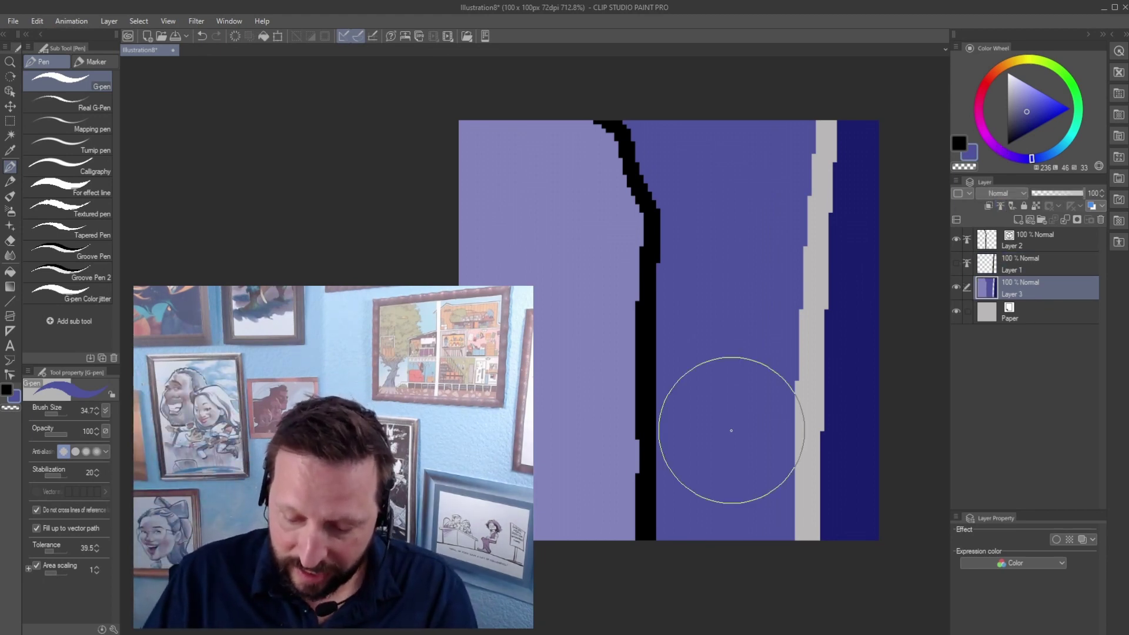
right_click(727, 447)
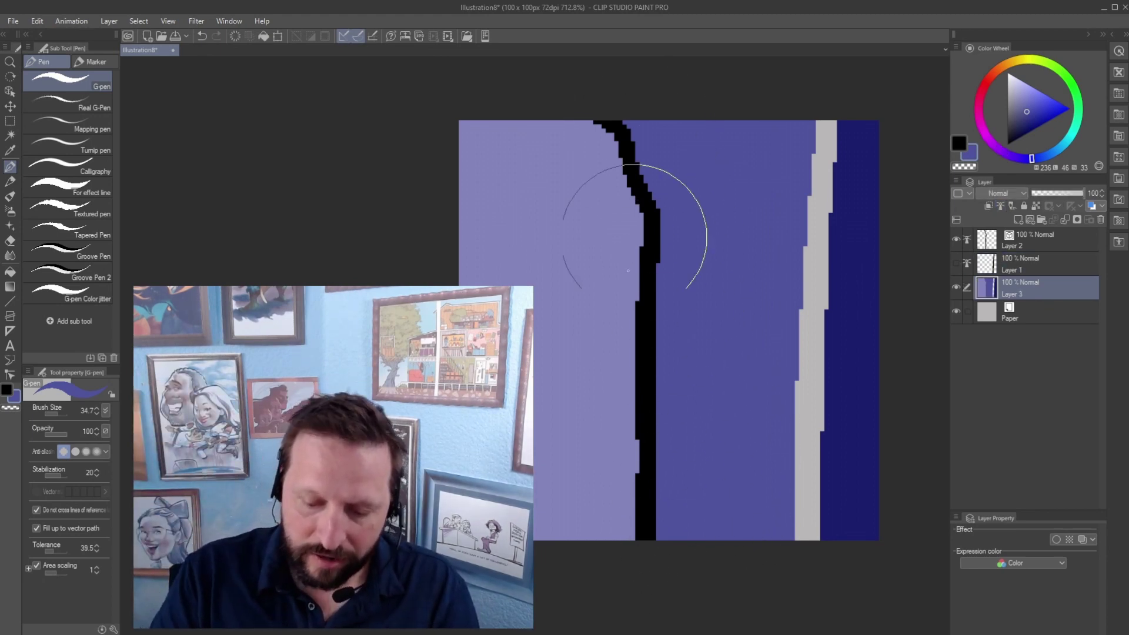
right_click(611, 377)
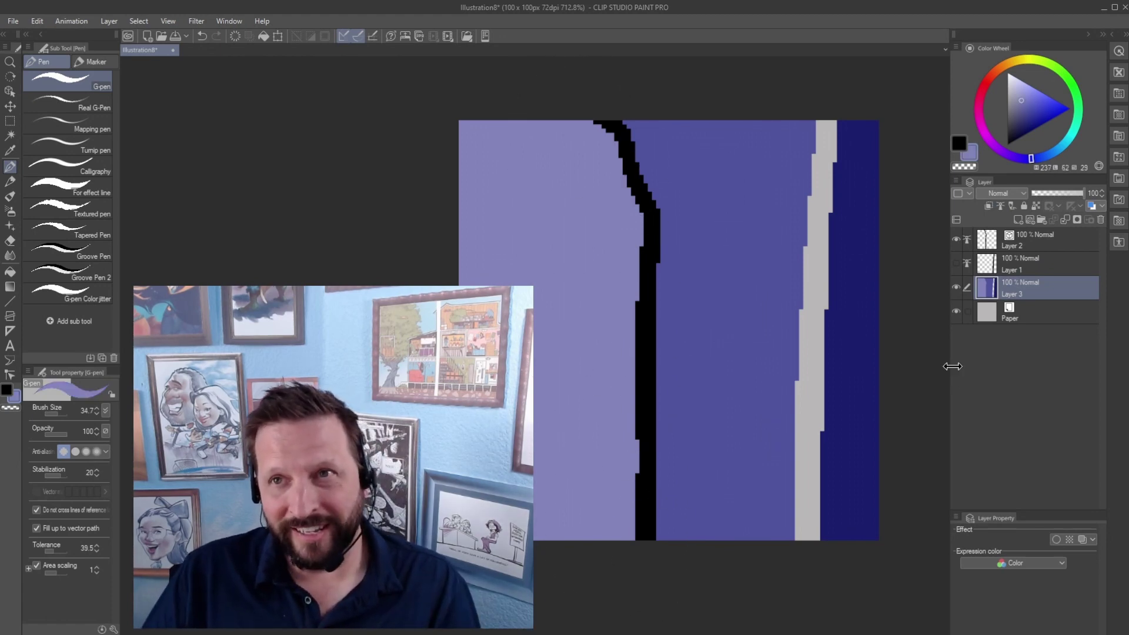
click(956, 239)
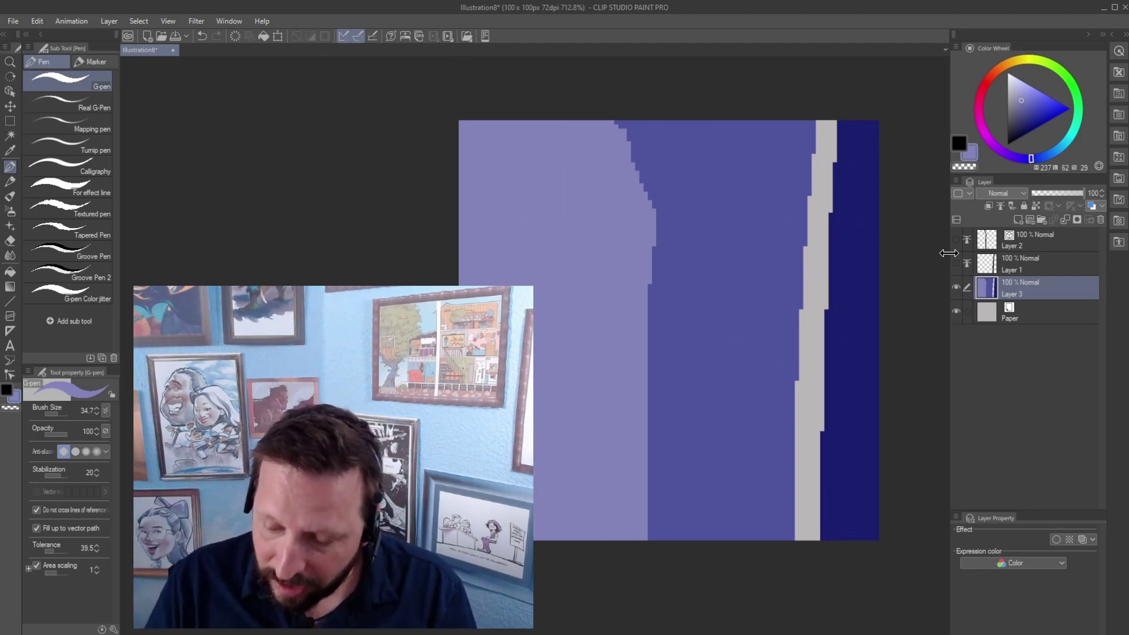
Raise area scaling to 6 and fill the thin gaps beside the line with mid purple.
click(956, 263)
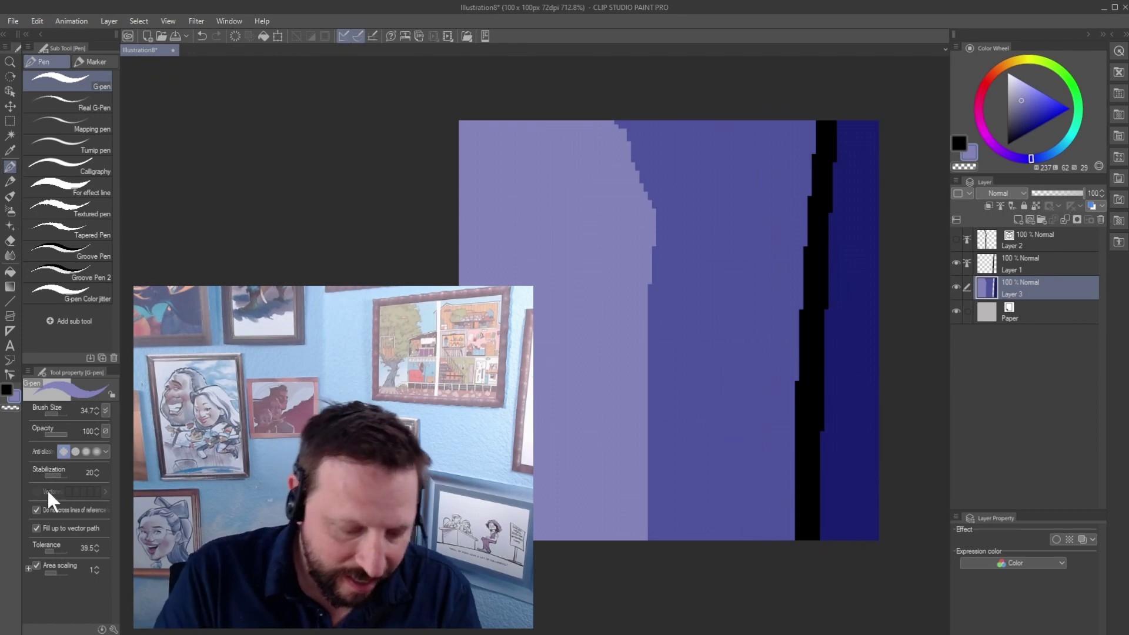
click(96, 566)
click(97, 566)
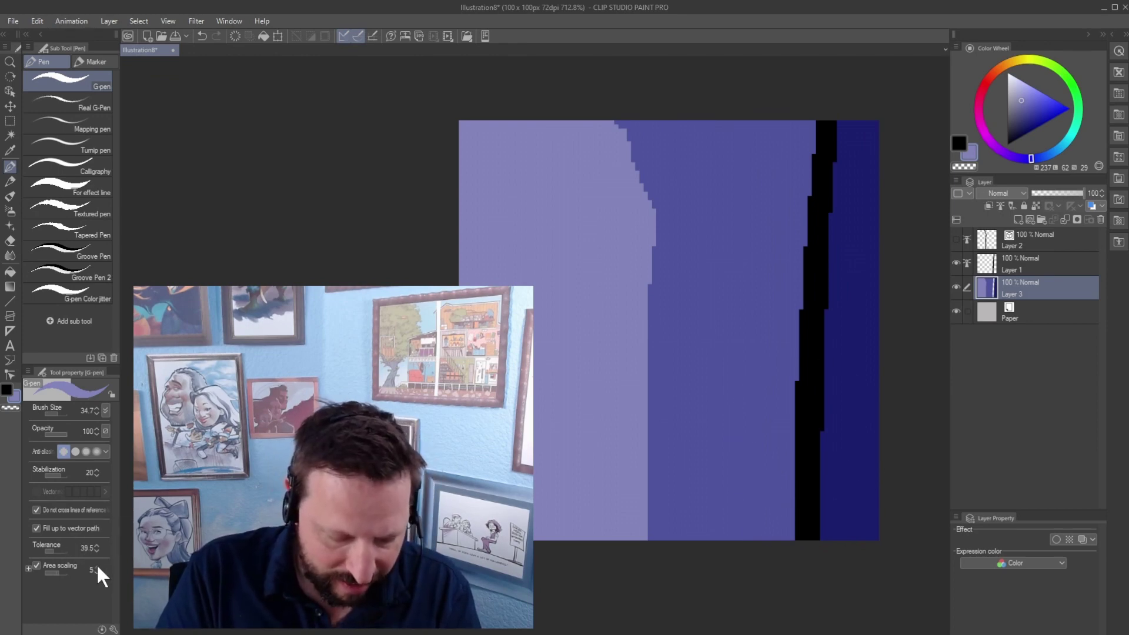
click(96, 567)
right_click(850, 456)
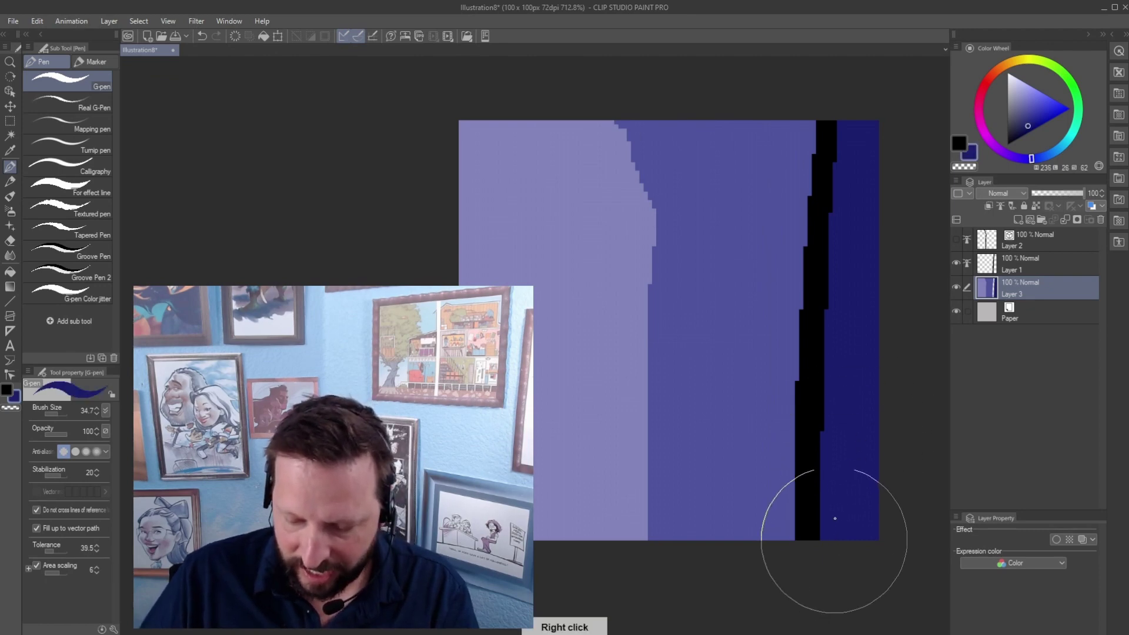
right_click(766, 305)
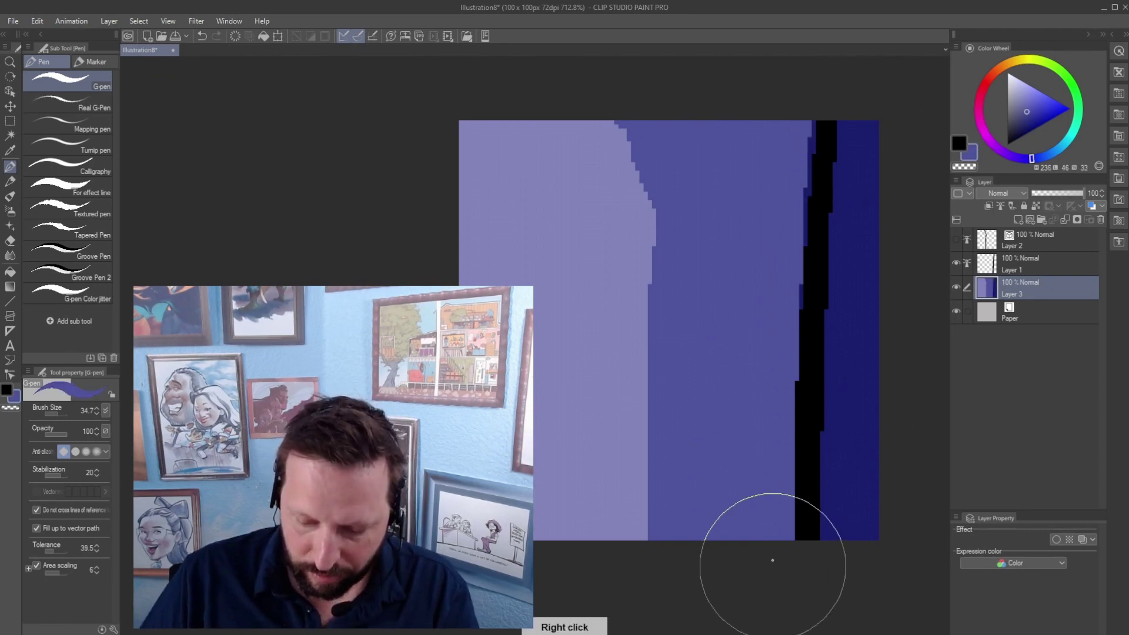
drag(786, 114, 789, 121)
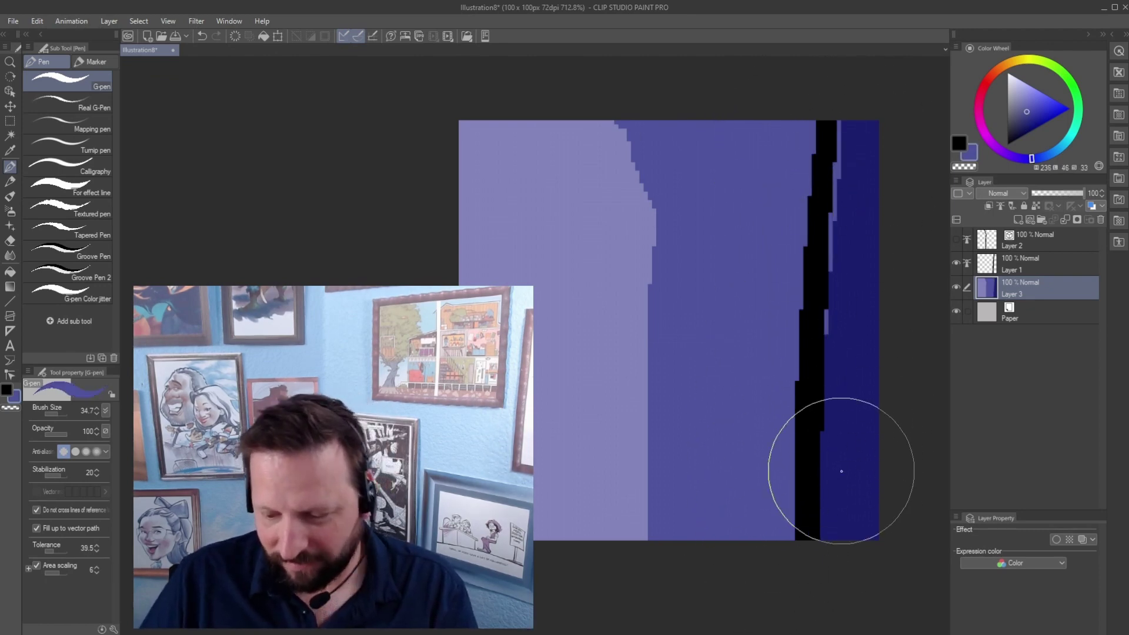
Toggle the black line layers to check the fill, undoing a stray purple stroke over the navy.
click(957, 261)
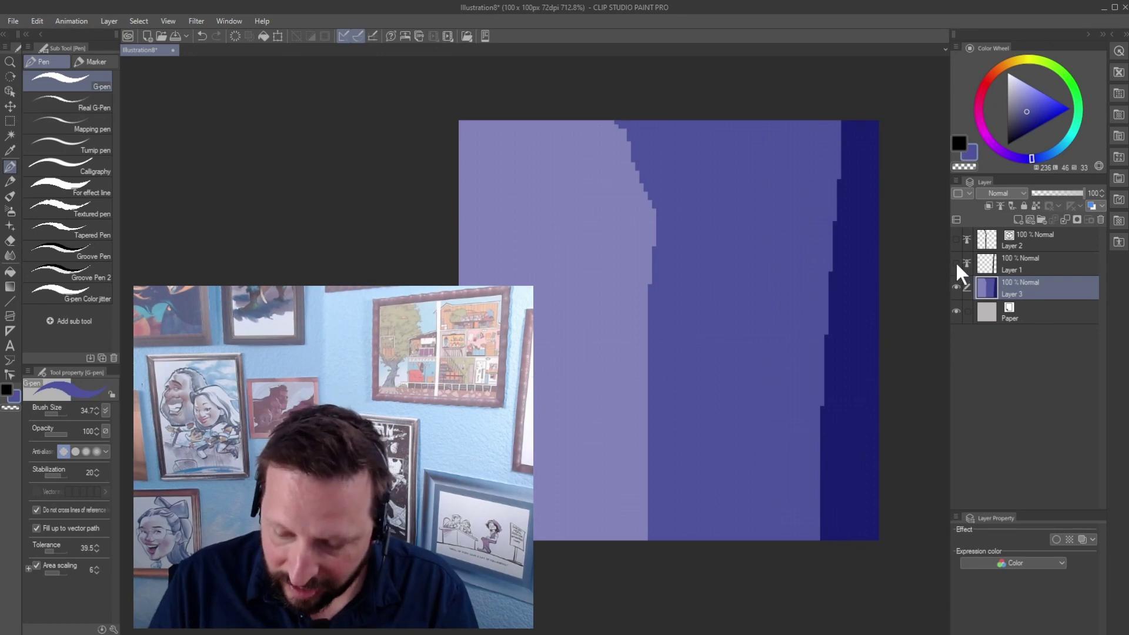
click(957, 263)
click(97, 573)
click(96, 573)
drag(849, 499, 852, 143)
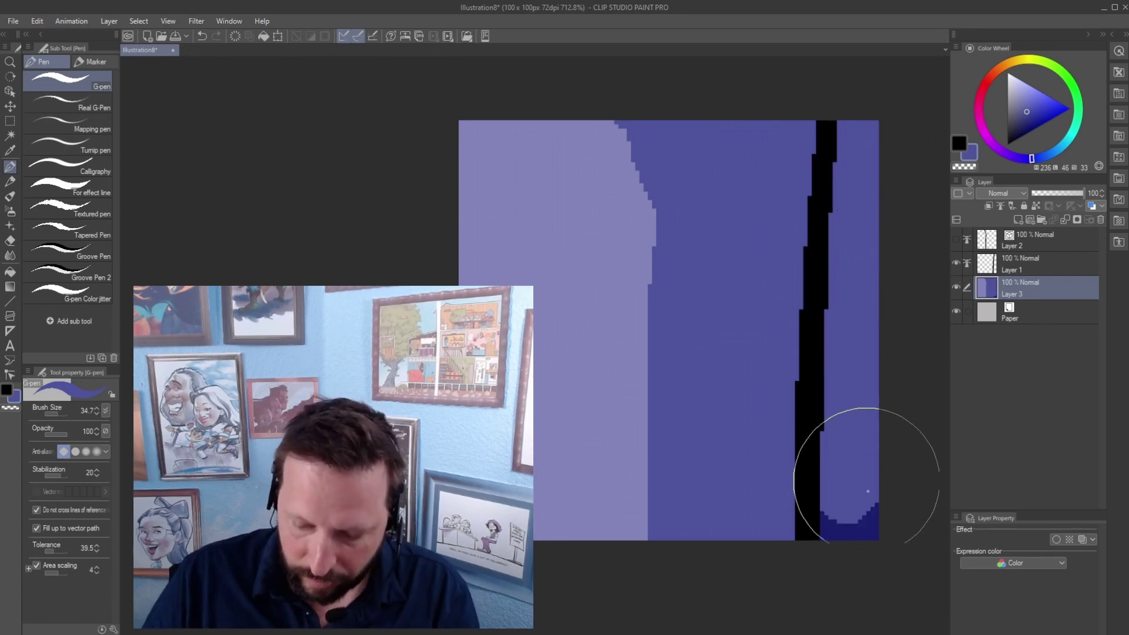
right_click(865, 515)
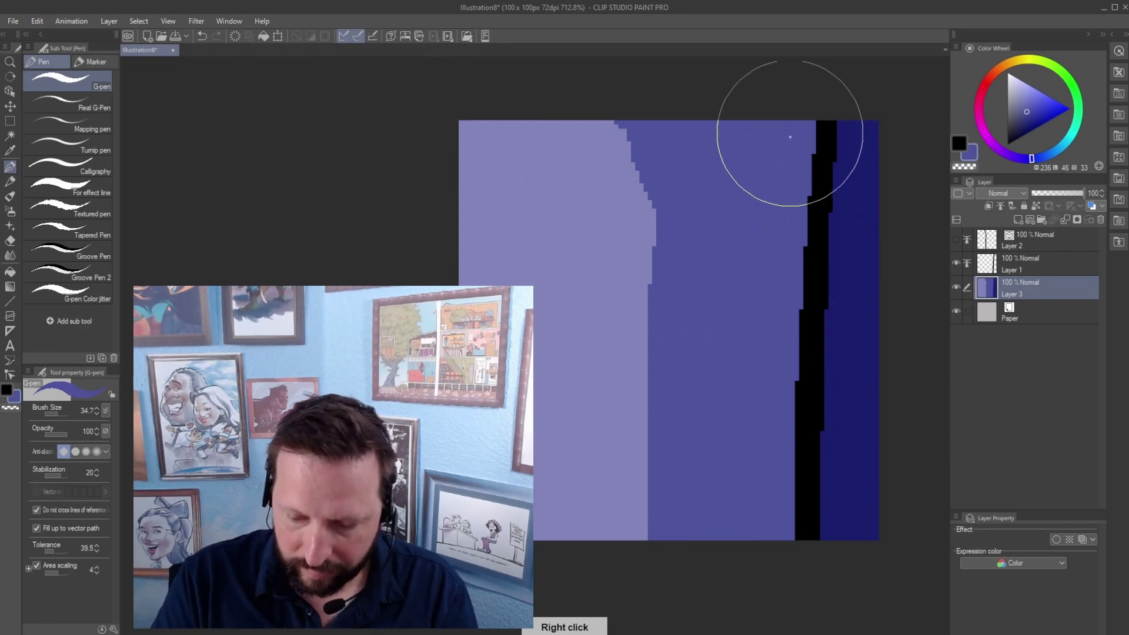
click(957, 239)
click(957, 241)
click(957, 263)
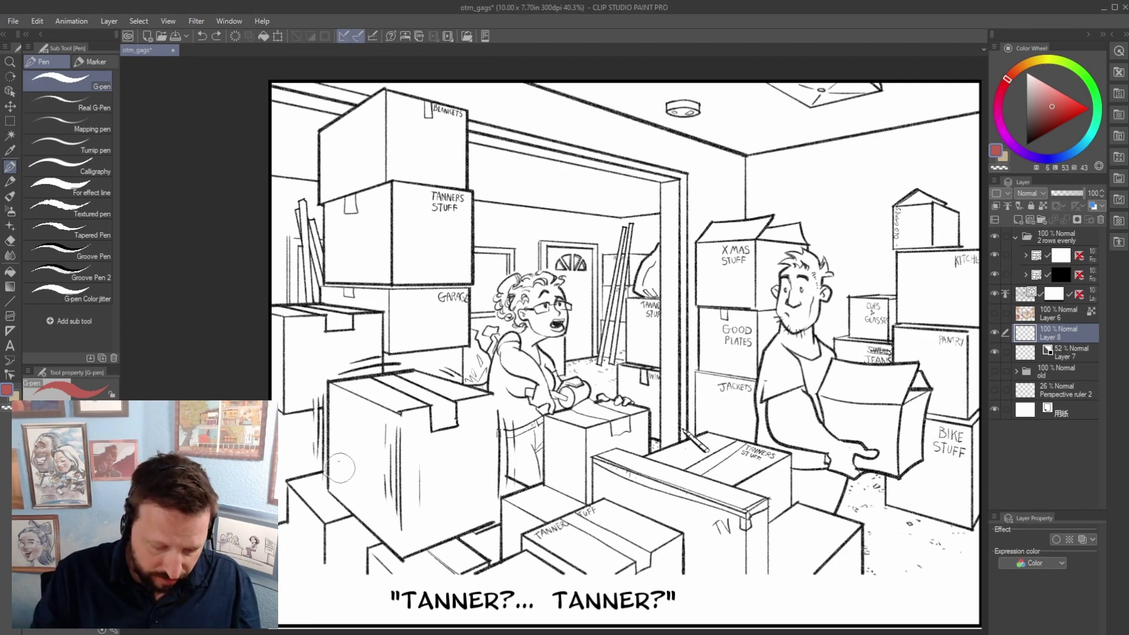
Paint the front box's left face flat red and erase the spill at its top corner.
mouse_move(339, 418)
mouse_down()
mouse_move(333, 386)
mouse_move(395, 416)
mouse_move(400, 556)
mouse_move(380, 530)
mouse_move(329, 506)
mouse_move(324, 453)
mouse_move(359, 412)
mouse_move(389, 473)
mouse_move(379, 517)
mouse_move(353, 448)
mouse_move(398, 442)
mouse_move(365, 421)
mouse_move(366, 467)
mouse_move(328, 479)
mouse_move(323, 520)
mouse_move(344, 510)
mouse_move(327, 506)
mouse_move(329, 521)
mouse_up()
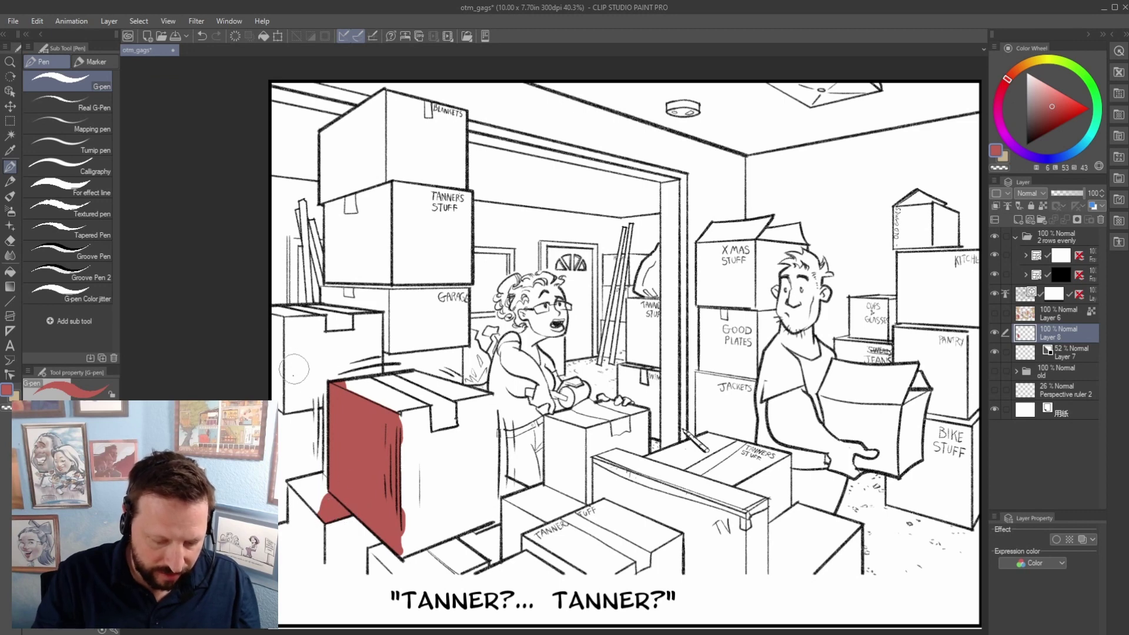
mouse_move(285, 400)
mouse_down()
mouse_move(277, 320)
mouse_move(353, 383)
mouse_move(386, 382)
mouse_move(432, 405)
mouse_move(438, 432)
mouse_move(433, 408)
mouse_up()
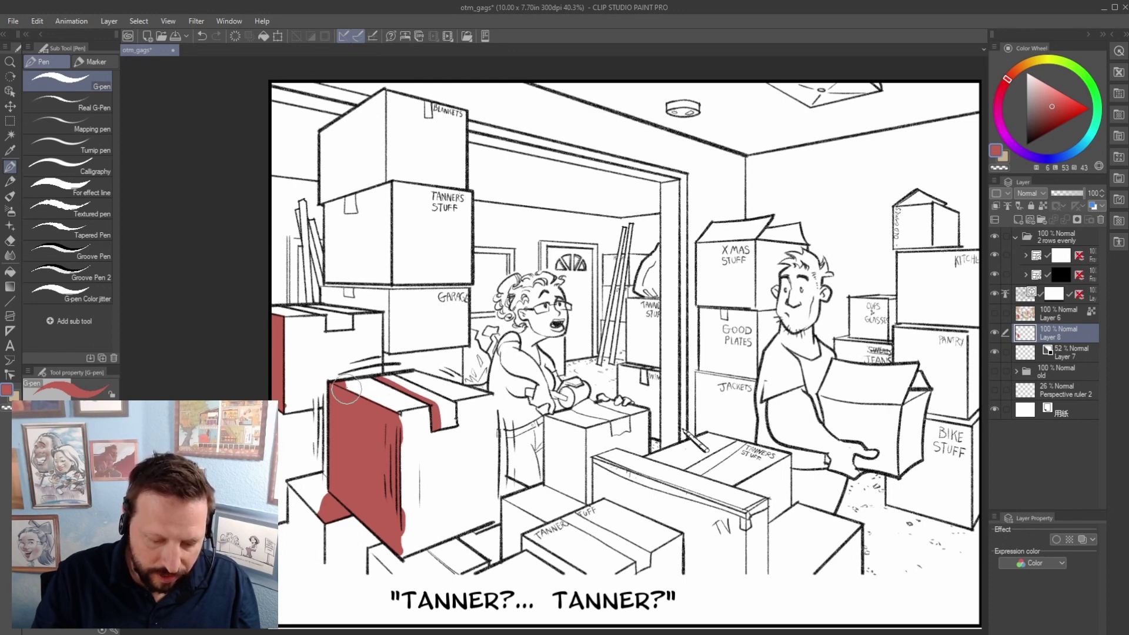
key(c)
drag(343, 388, 377, 400)
Switch back from transparent colour and show Layer 6's flat colours.
key(c)
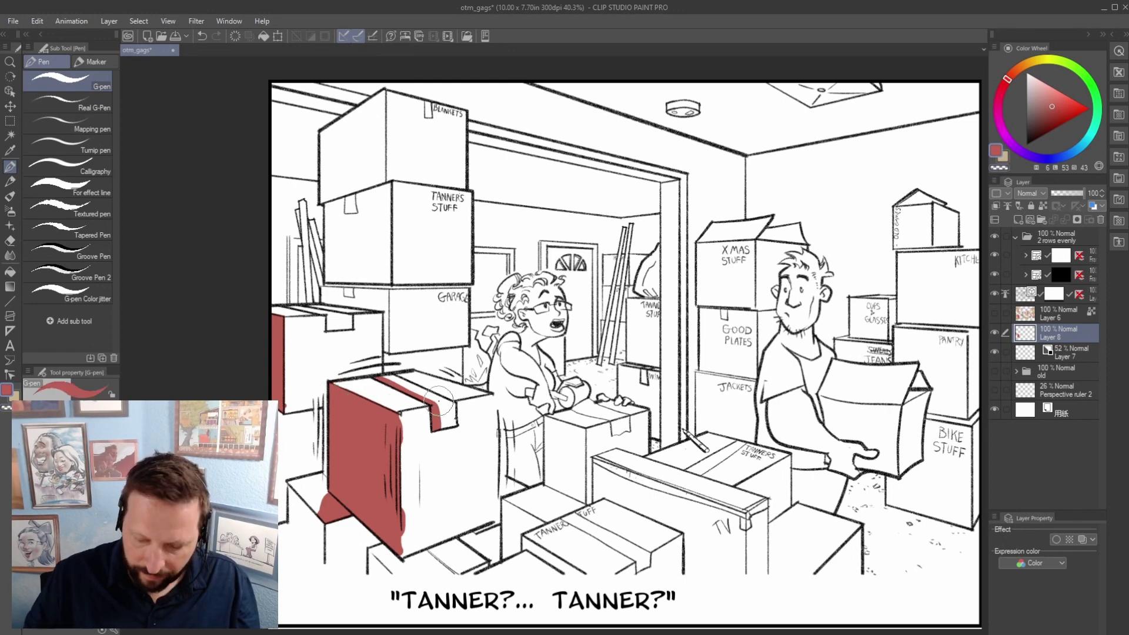
click(994, 312)
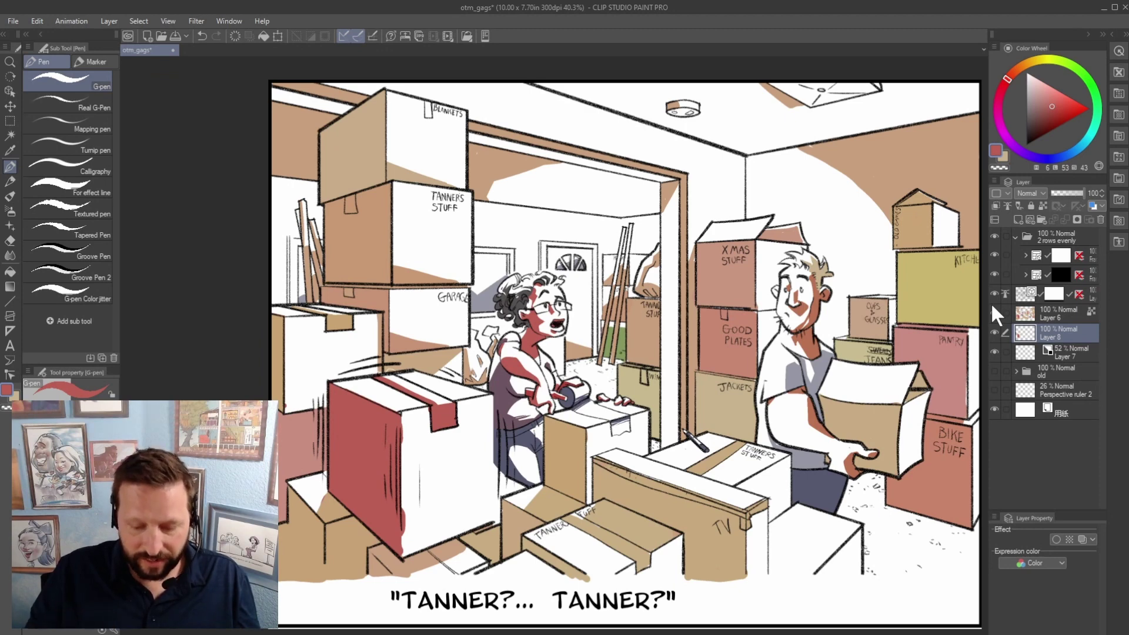
Zoom in on the tan fill between the boxes, then pick Correct line and the ruler layer.
scroll(687, 306, up, 5)
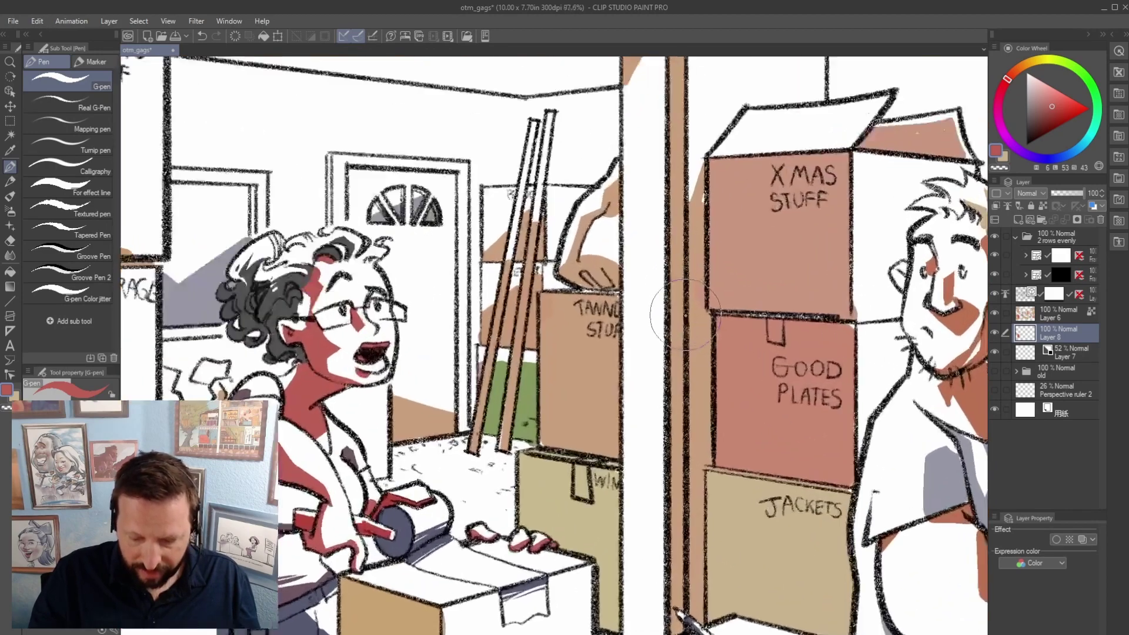
scroll(686, 315, up, 6)
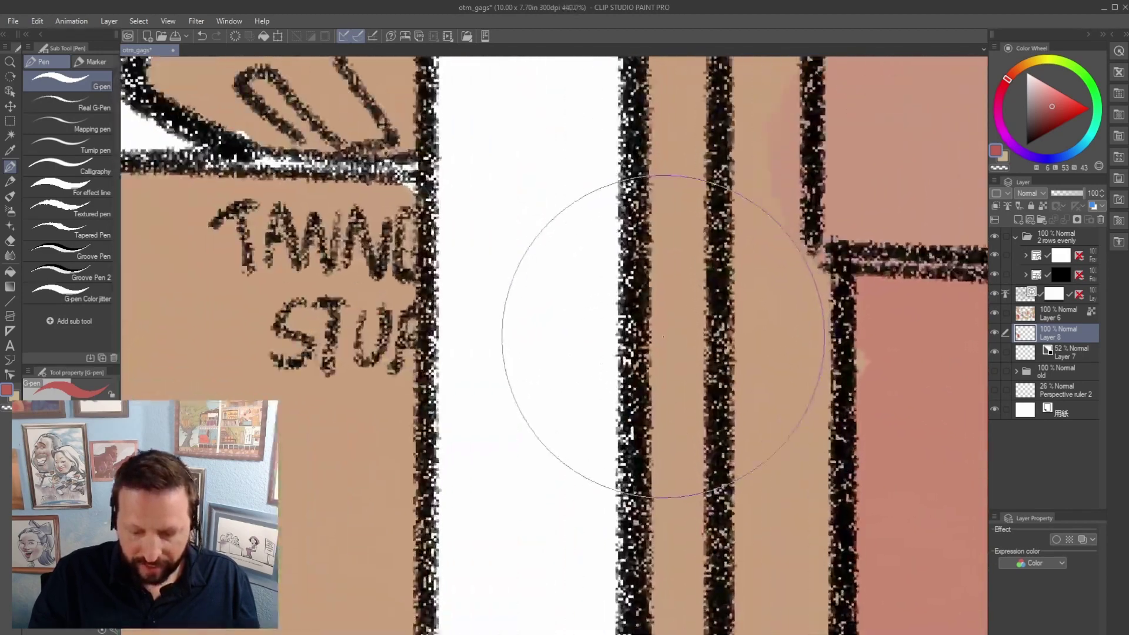
scroll(664, 336, up, 6)
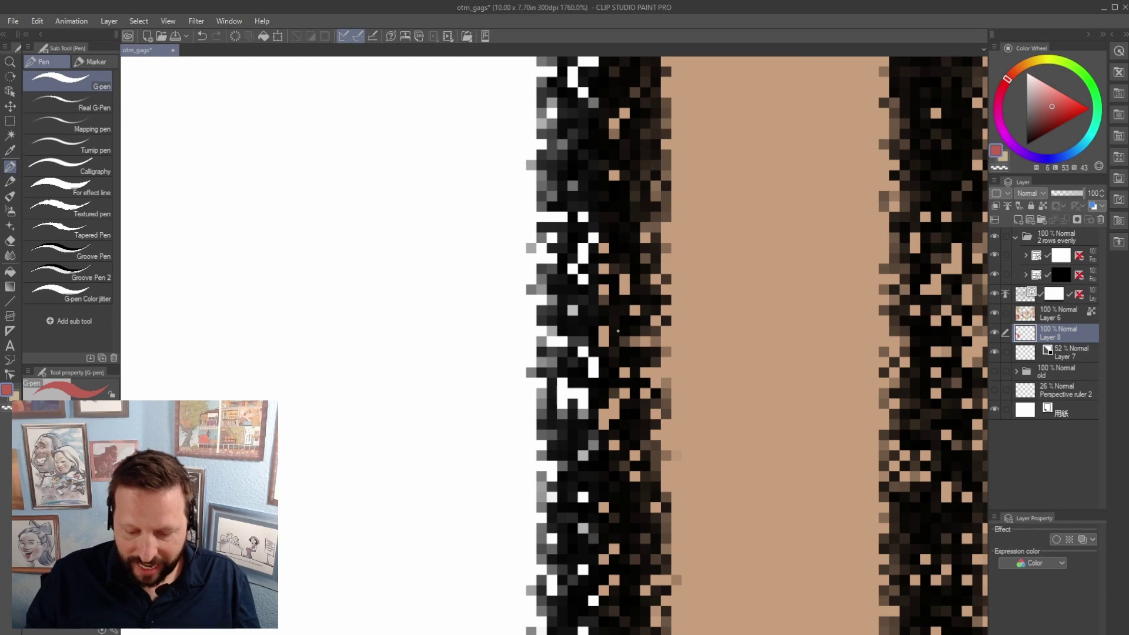
scroll(683, 161, up, 1)
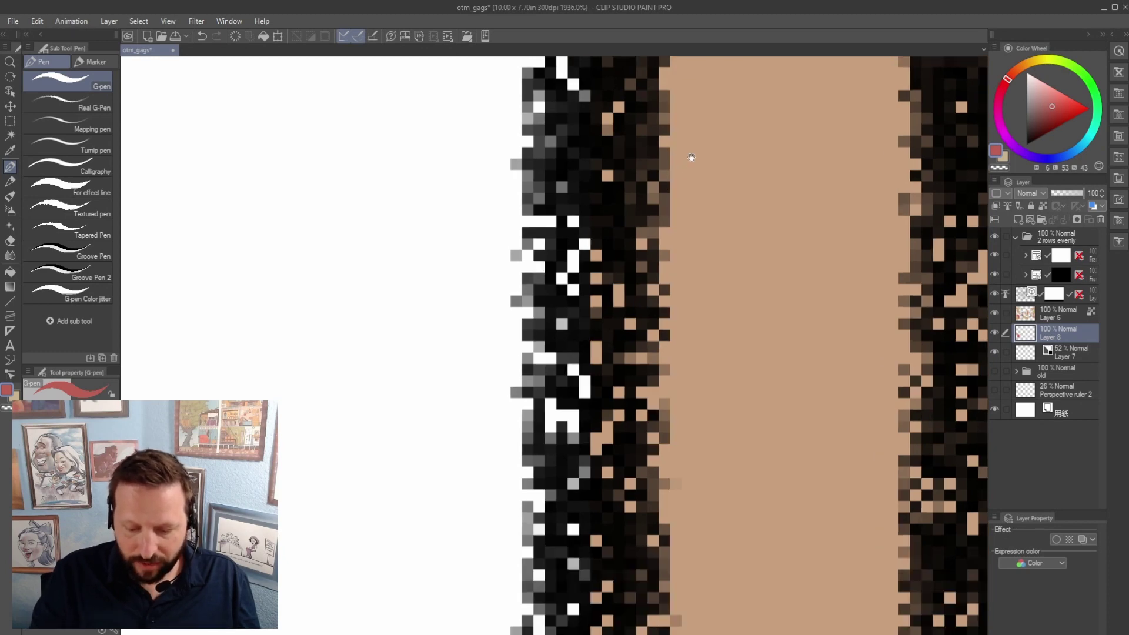
drag(697, 152, 728, 388)
click(10, 375)
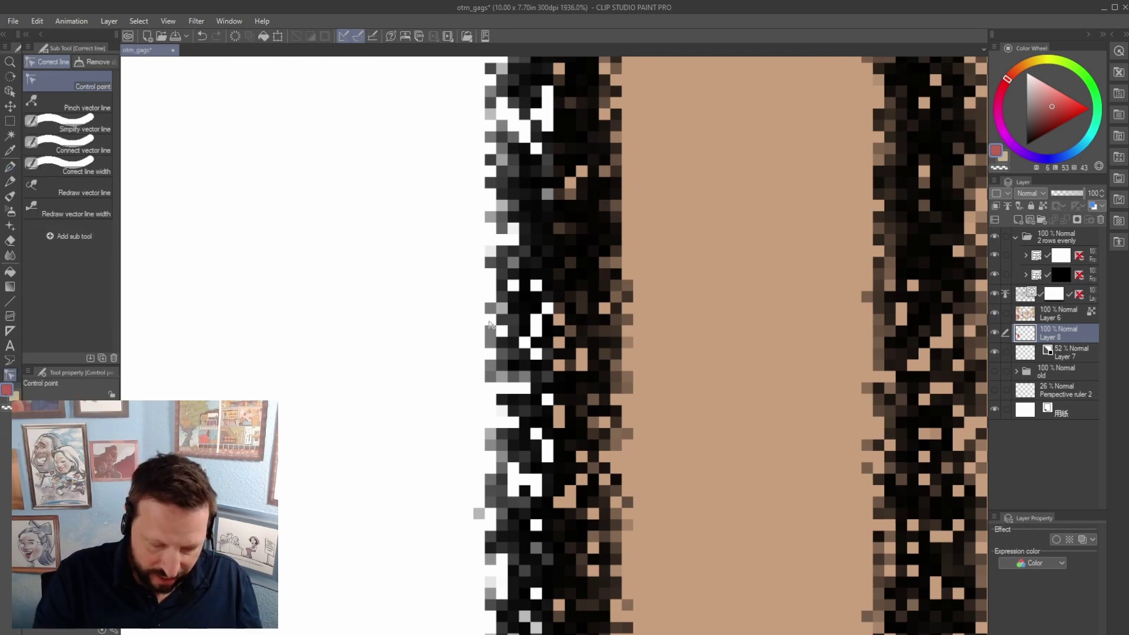
click(1083, 299)
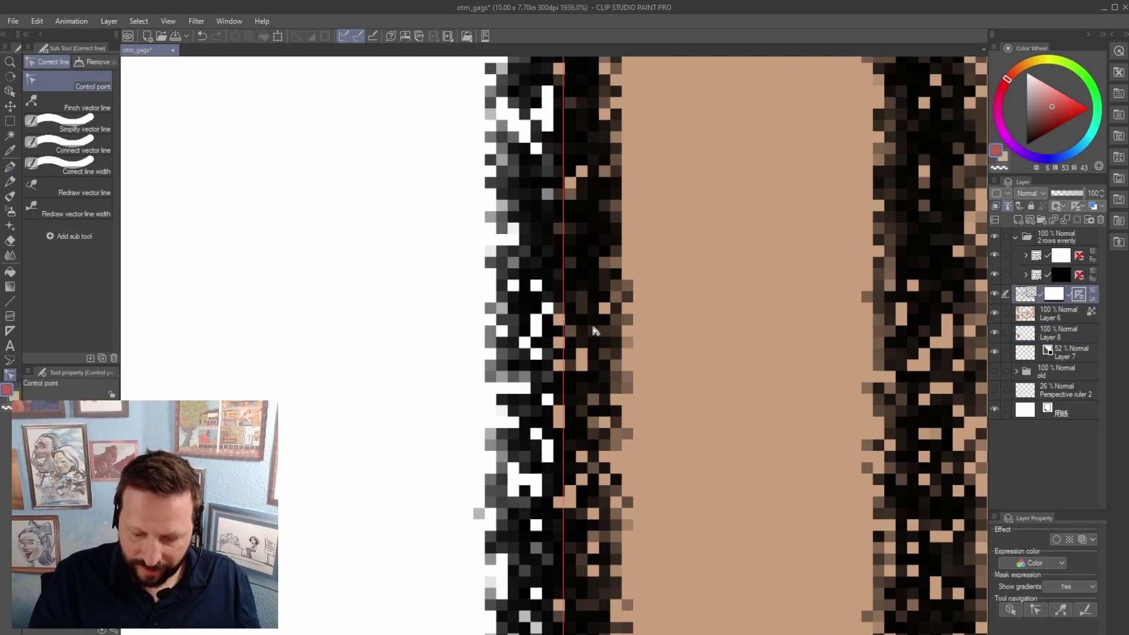
Check the dark pixel columns and shelf corner, then sketch two eyes with arched brows in Illustration8.
scroll(633, 331, right, 5)
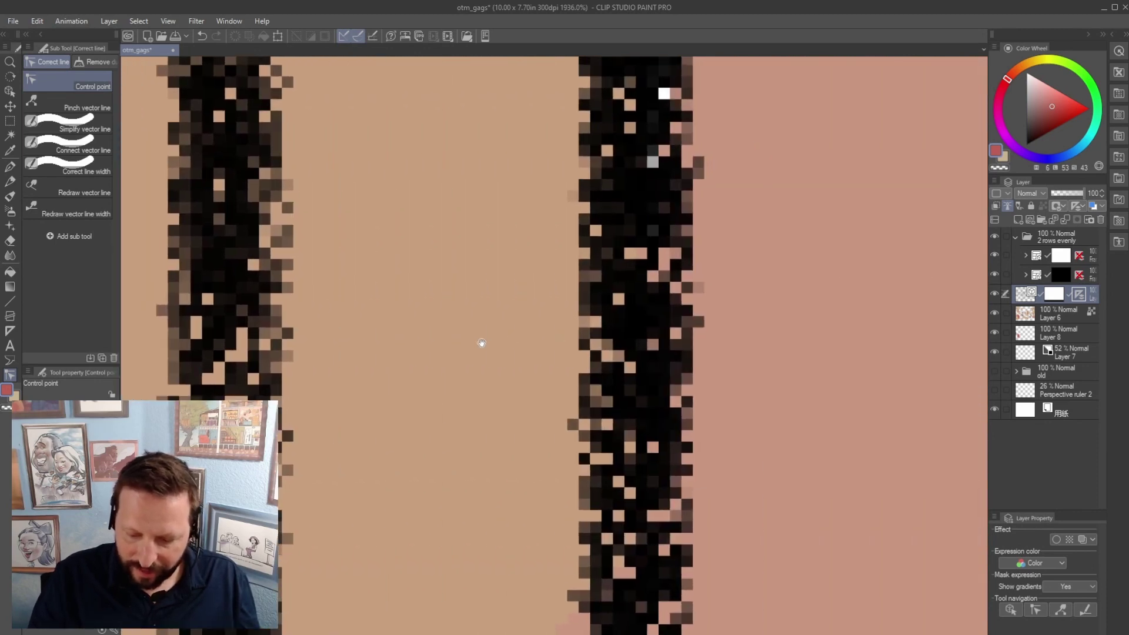
drag(831, 345, 563, 326)
scroll(708, 306, down, 5)
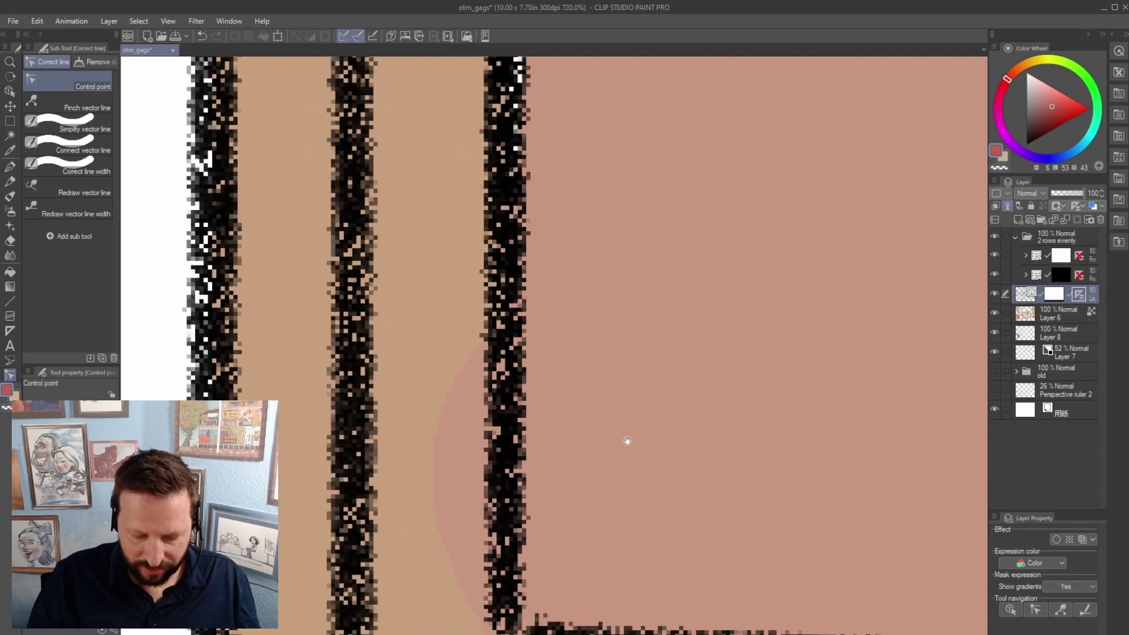
scroll(779, 302, down, 4)
scroll(781, 303, down, 2)
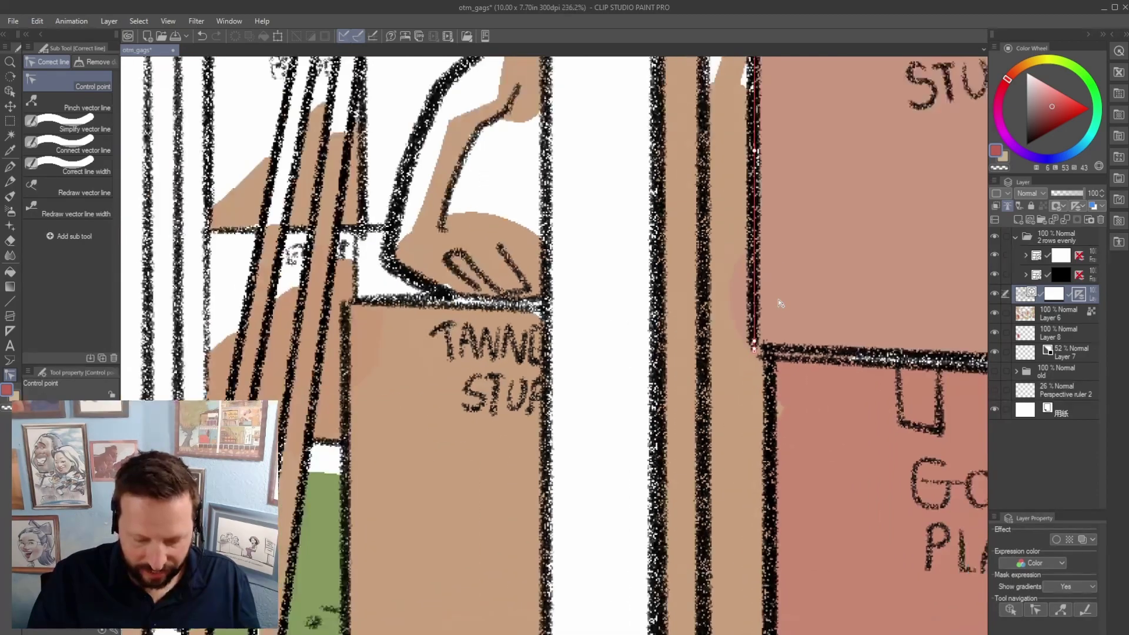
drag(780, 303, 683, 445)
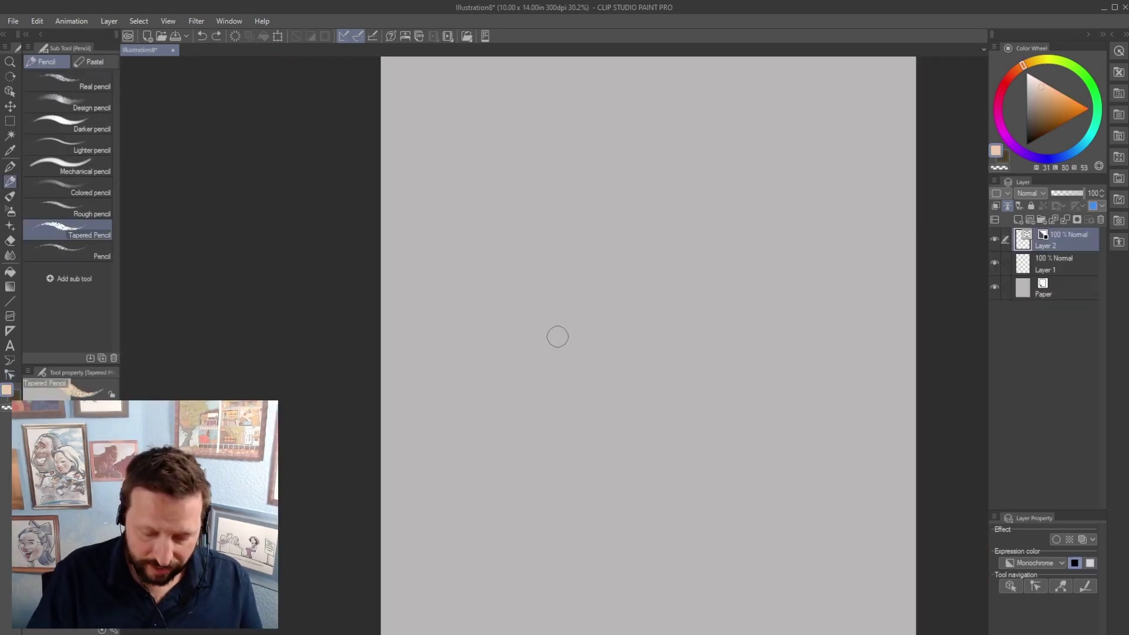
mouse_move(538, 350)
mouse_down()
mouse_move(642, 313)
mouse_move(690, 328)
mouse_move(648, 319)
mouse_move(651, 292)
mouse_move(646, 322)
mouse_up()
mouse_move(553, 312)
mouse_down()
mouse_move(563, 340)
mouse_move(590, 297)
mouse_move(694, 273)
mouse_up()
Draw the nose, the grinning mouth with upper and lower lips, the jaw and the chin.
key(e)
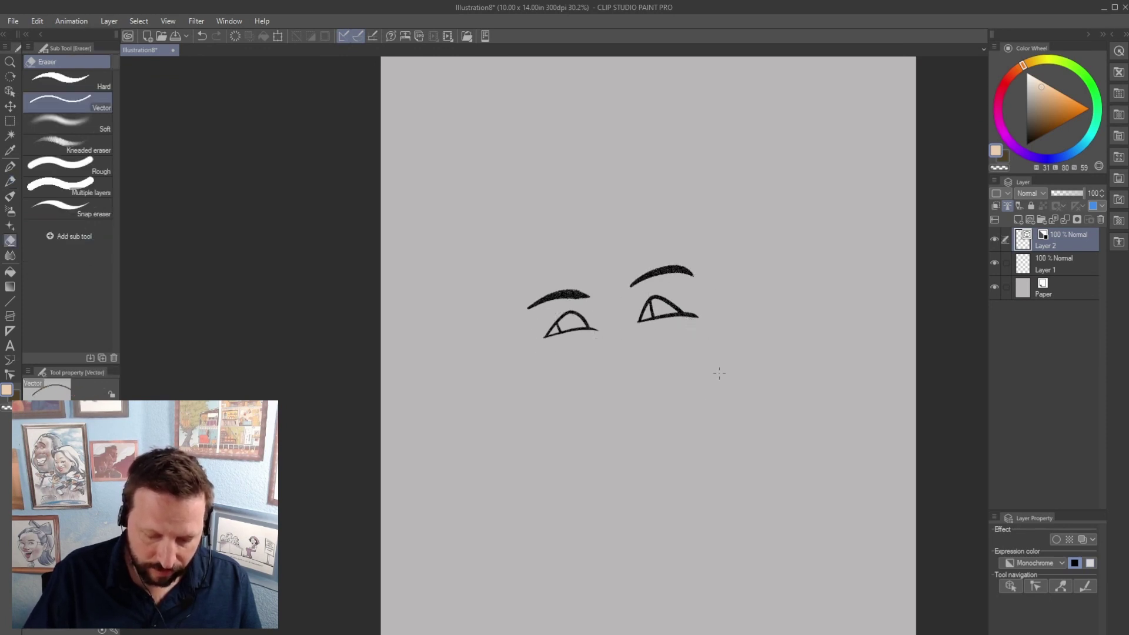
key(p)
mouse_move(589, 372)
mouse_down()
mouse_move(634, 381)
mouse_move(660, 369)
mouse_up()
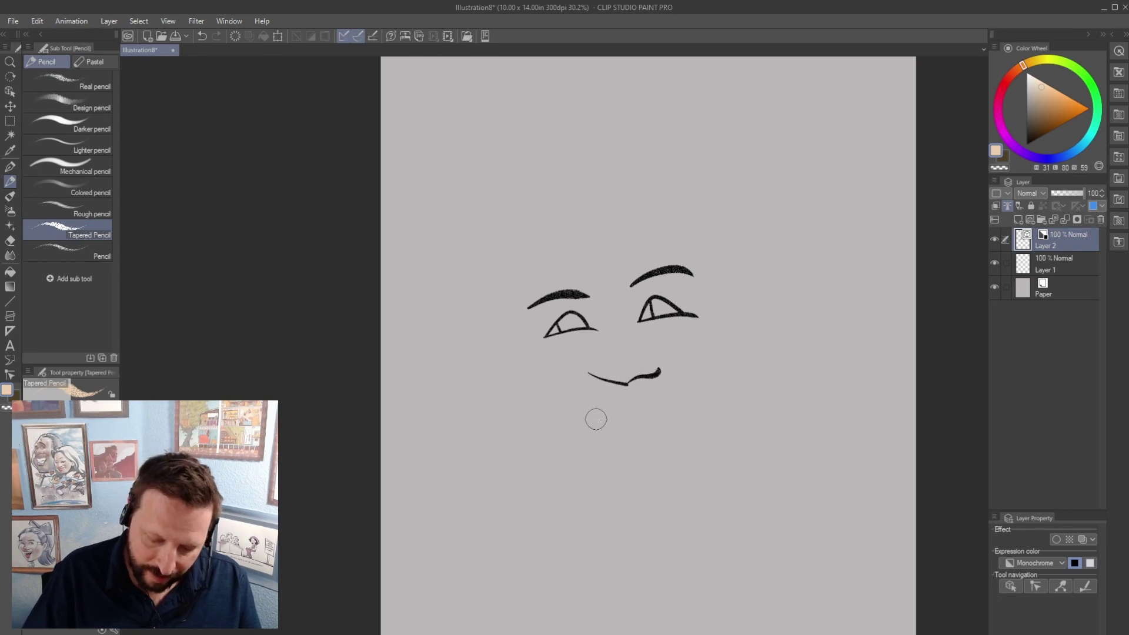
drag(579, 417, 695, 390)
drag(584, 420, 694, 387)
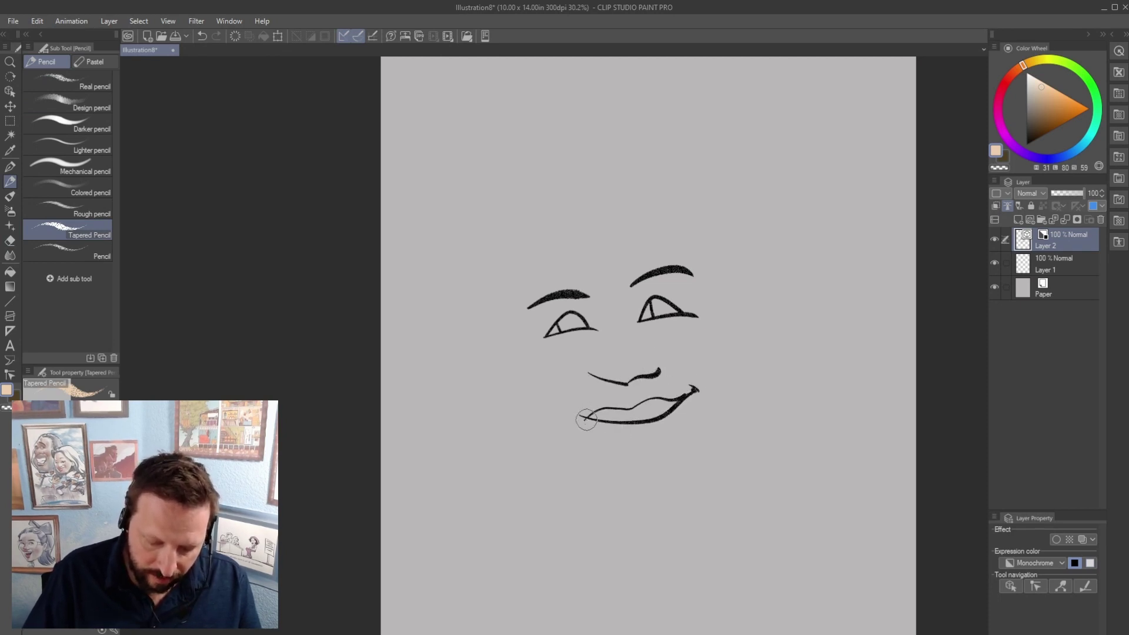
mouse_move(591, 419)
mouse_down()
mouse_move(620, 449)
mouse_move(676, 412)
mouse_up()
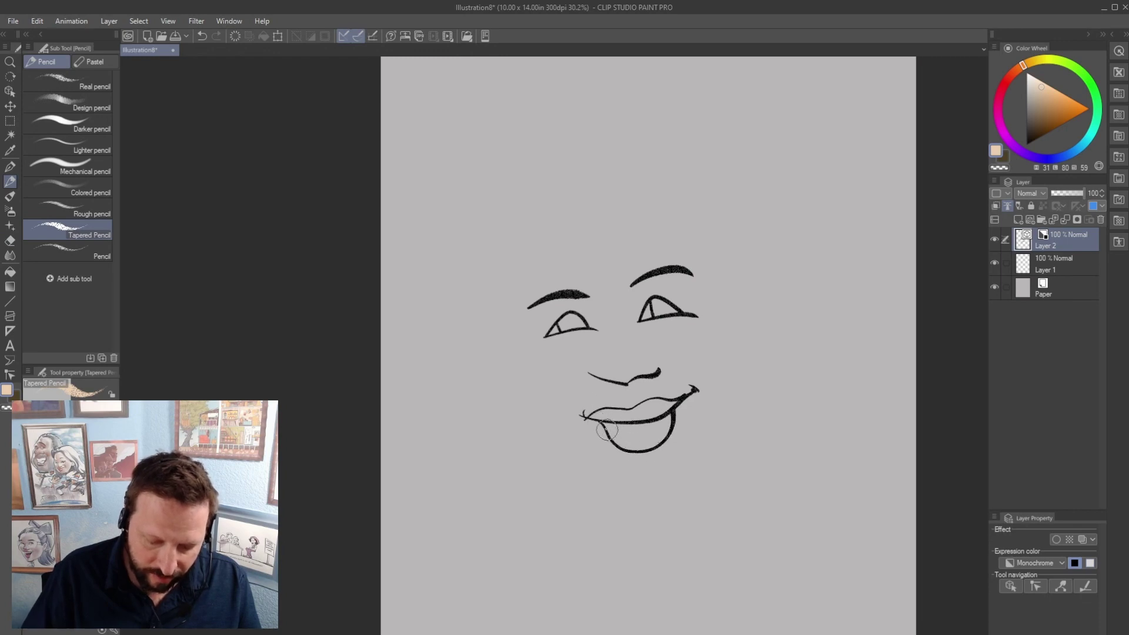
mouse_move(603, 428)
mouse_down()
mouse_move(614, 471)
mouse_move(682, 437)
mouse_move(611, 440)
mouse_move(676, 420)
mouse_up()
drag(605, 485, 717, 480)
mouse_move(633, 506)
mouse_down()
mouse_move(560, 424)
mouse_move(518, 270)
mouse_move(569, 193)
mouse_move(490, 290)
mouse_move(514, 565)
mouse_move(498, 572)
mouse_move(542, 587)
mouse_move(660, 503)
mouse_move(671, 512)
mouse_move(631, 499)
mouse_up()
Outline the face's left side, the hairline, the top and right of the hair, and the right cheek.
key(e)
key(p)
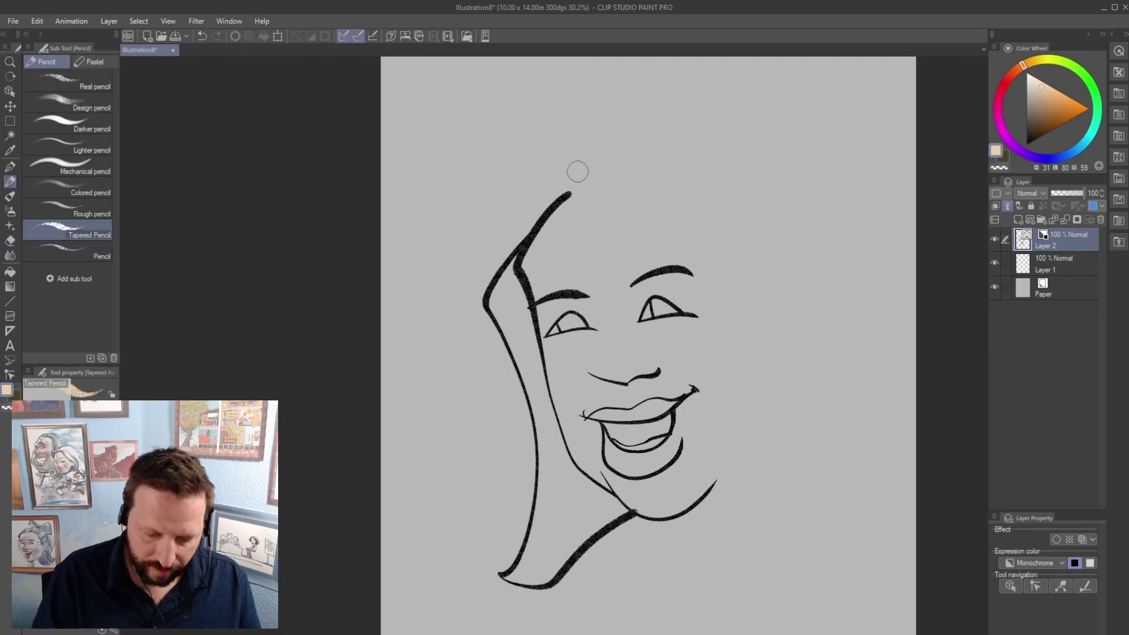
mouse_move(597, 148)
mouse_down()
mouse_move(517, 217)
mouse_move(469, 304)
mouse_move(512, 562)
mouse_up()
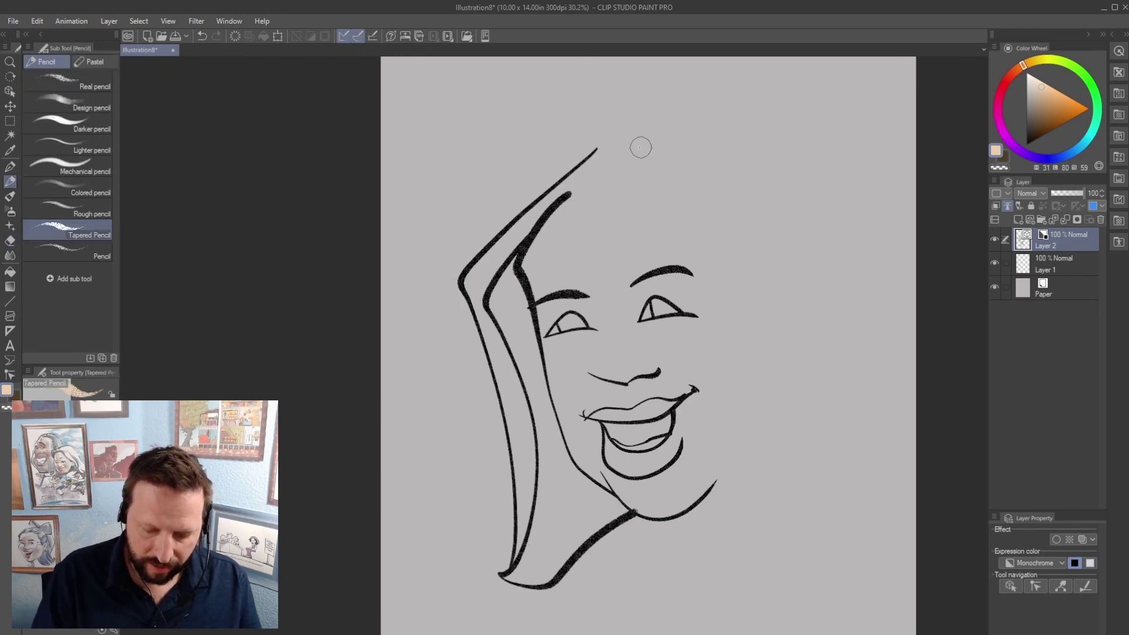
drag(577, 188, 759, 281)
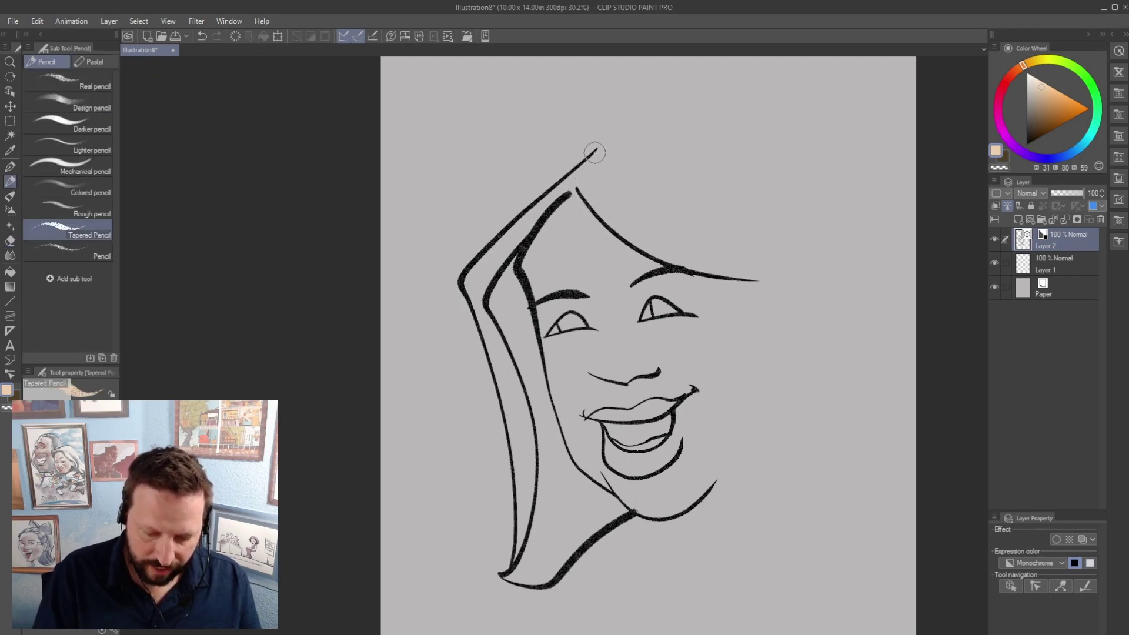
mouse_move(594, 152)
mouse_down()
mouse_move(694, 89)
mouse_move(829, 201)
mouse_move(870, 505)
mouse_up()
mouse_move(704, 277)
mouse_down()
mouse_move(723, 531)
mouse_move(685, 616)
mouse_move(878, 495)
mouse_move(769, 497)
mouse_move(752, 251)
mouse_move(717, 272)
mouse_move(898, 507)
mouse_up()
Draw a thin line below the chin and erase its middle section.
key(e)
key(p)
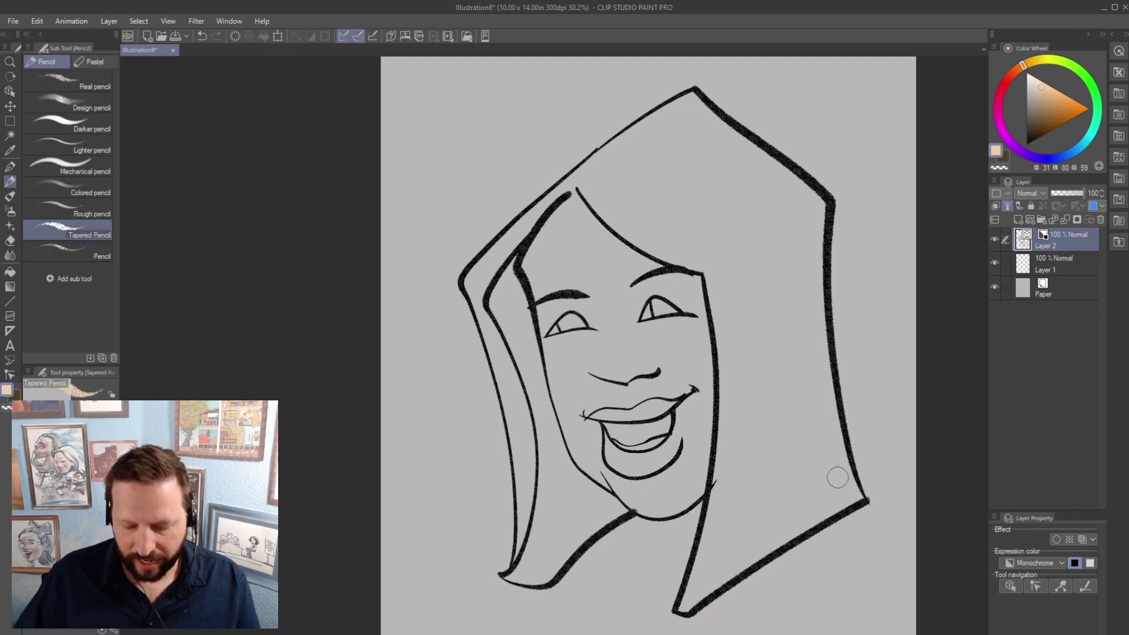
mouse_move(684, 513)
mouse_down()
mouse_move(706, 532)
mouse_move(738, 614)
mouse_up()
key(e)
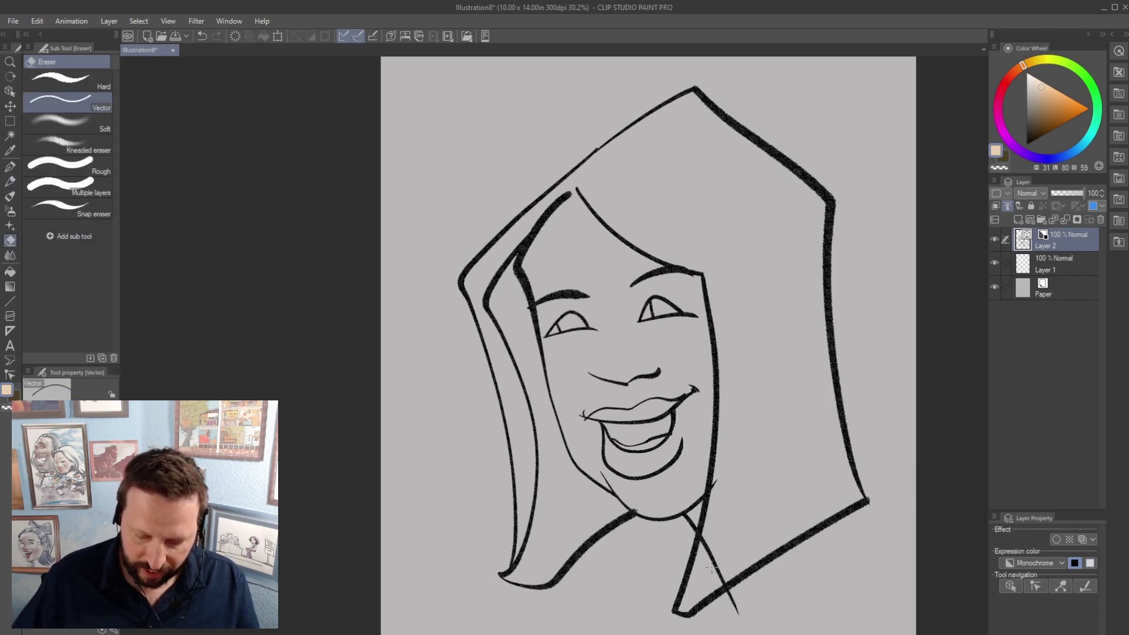
drag(706, 536, 724, 583)
key(p)
drag(812, 546, 793, 414)
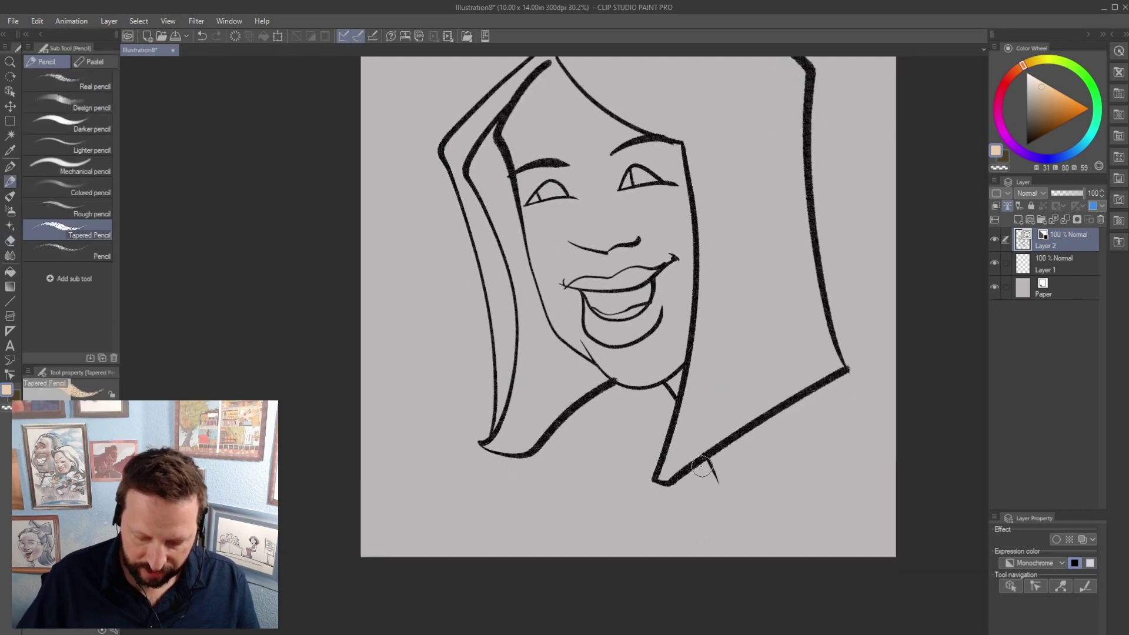
Draw the collar to the shoulder and add crease lines beside the nose and left eye.
mouse_move(694, 465)
mouse_down()
mouse_move(759, 508)
mouse_move(832, 428)
mouse_move(788, 386)
mouse_up()
key(e)
key(p)
drag(706, 241, 721, 361)
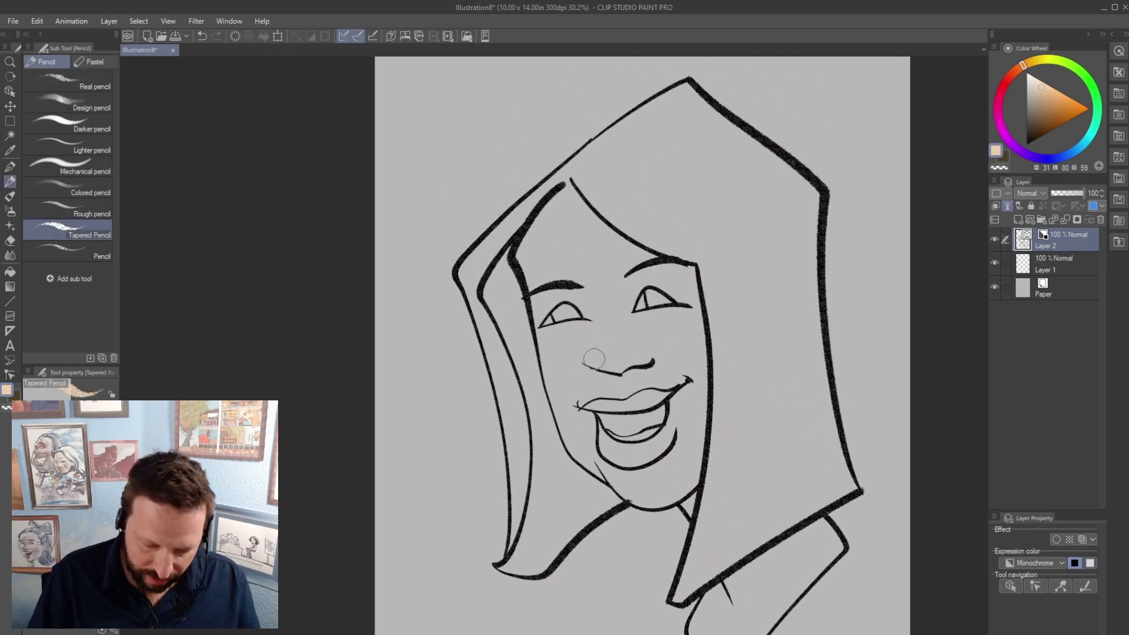
drag(587, 353, 609, 346)
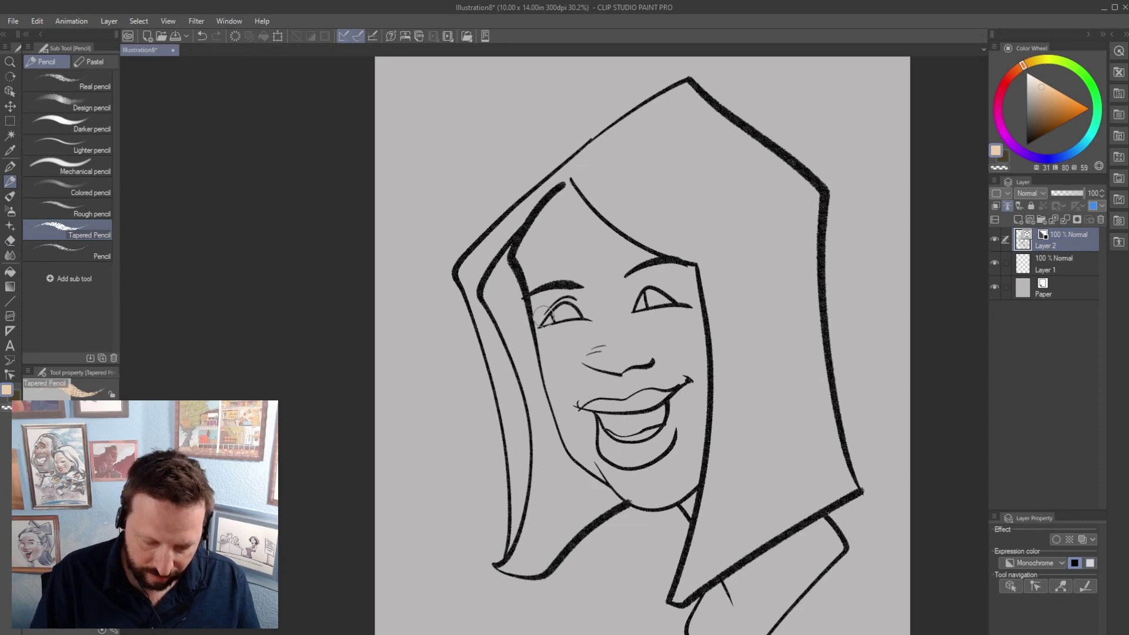
drag(556, 310, 541, 325)
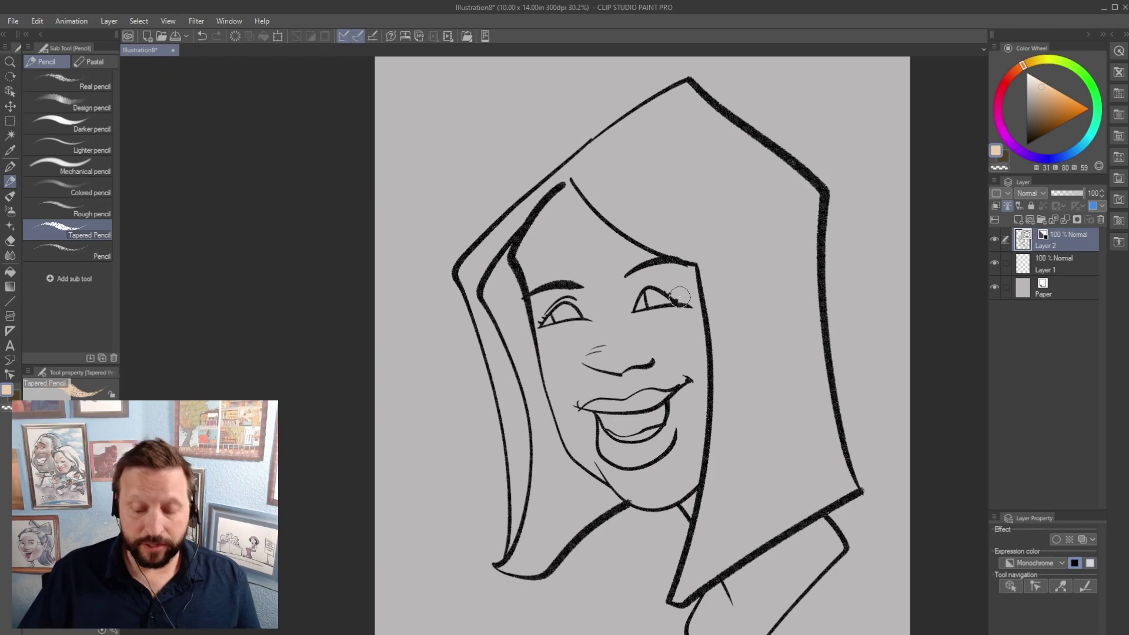
Auto-select the area outside the figure and fill the figure's interior white.
key(w)
click(846, 246)
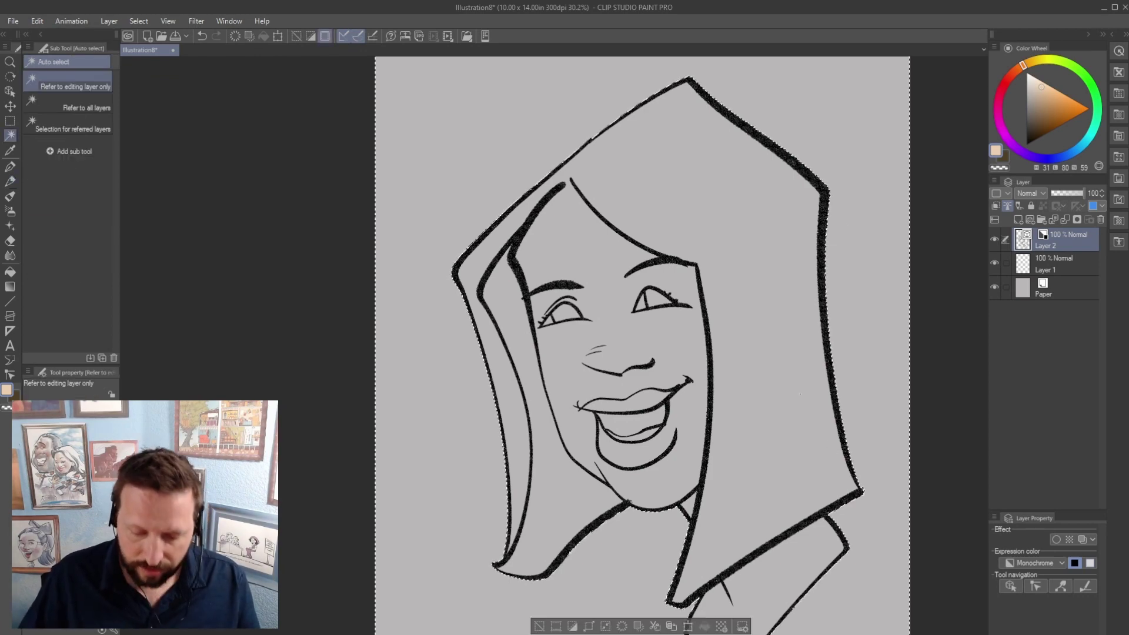
key(p)
click(467, 36)
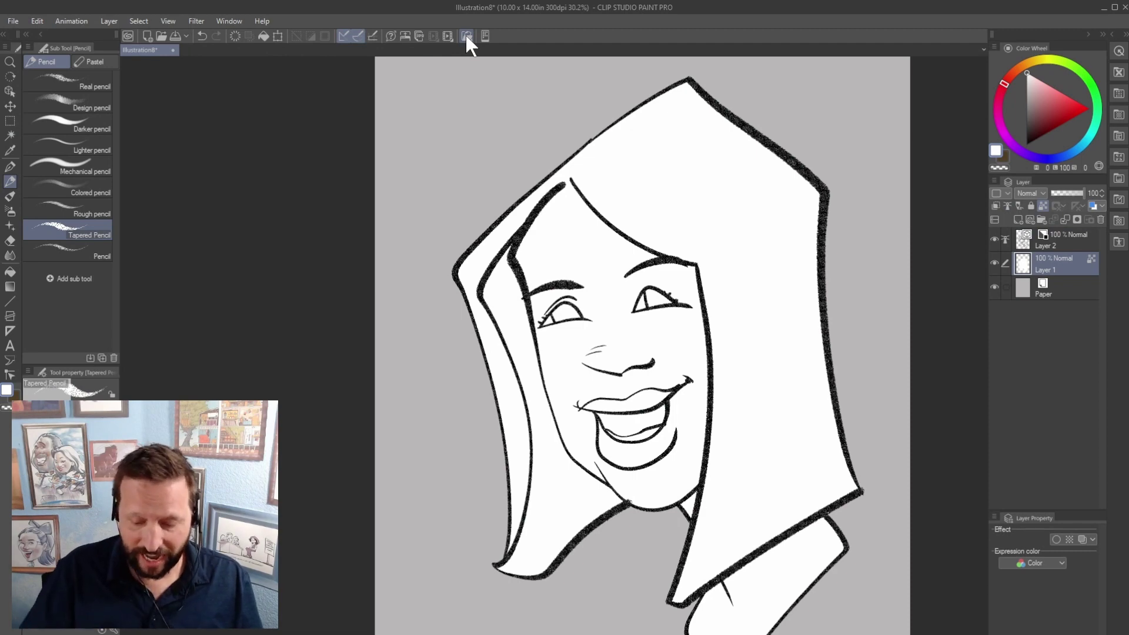
mouse_move(807, 413)
mouse_down()
mouse_move(731, 355)
mouse_move(751, 369)
mouse_up()
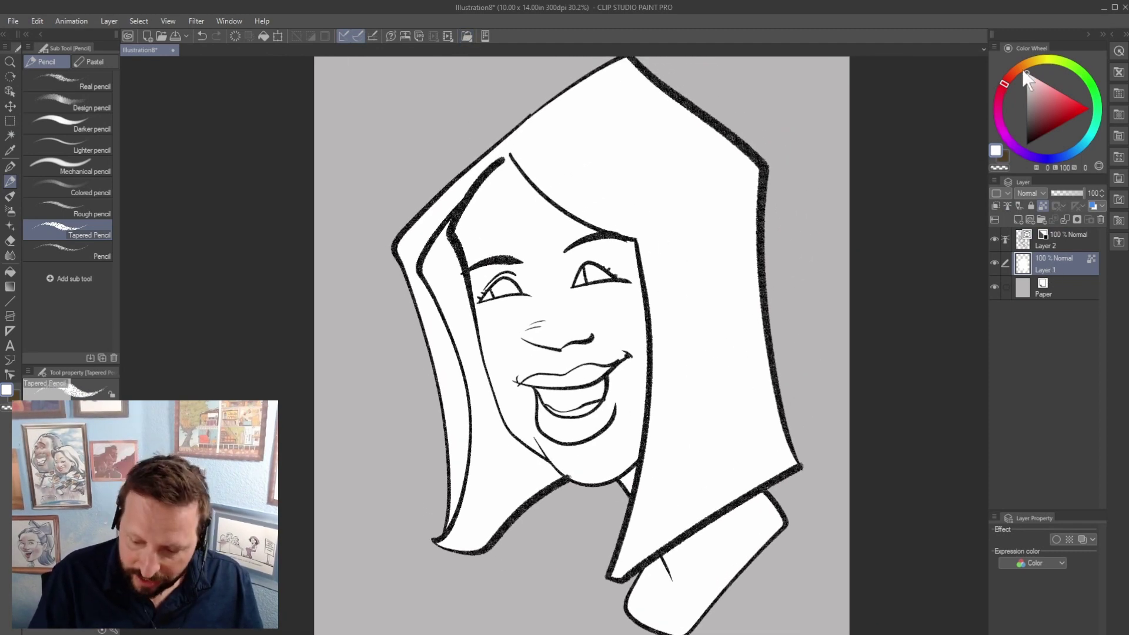
Shade the face peach beside the left eye, along the left edge, chin and mouth.
click(1020, 71)
click(1043, 90)
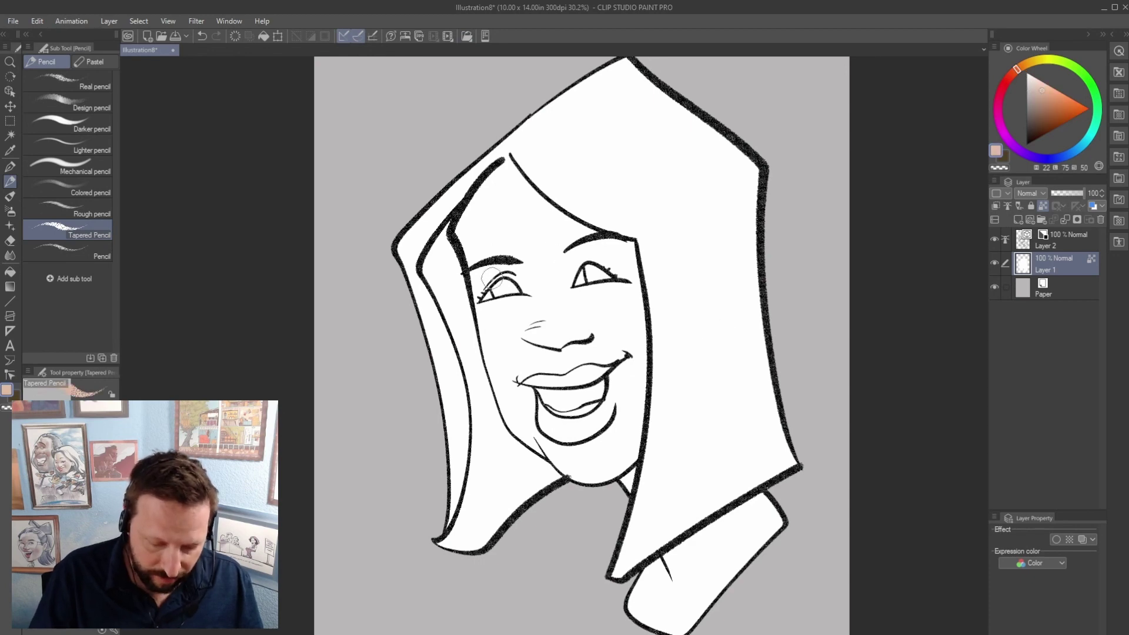
mouse_move(471, 270)
mouse_down()
mouse_move(477, 299)
mouse_move(486, 280)
mouse_move(479, 303)
mouse_move(475, 279)
mouse_move(492, 268)
mouse_move(482, 284)
mouse_move(507, 270)
mouse_move(492, 279)
mouse_move(520, 284)
mouse_move(520, 272)
mouse_move(521, 302)
mouse_up()
key(p)
drag(446, 351, 439, 368)
mouse_move(481, 313)
mouse_down()
mouse_move(513, 426)
mouse_move(583, 479)
mouse_move(639, 455)
mouse_move(629, 488)
mouse_up()
mouse_move(556, 450)
mouse_down()
mouse_move(599, 415)
mouse_move(532, 424)
mouse_move(534, 436)
mouse_move(529, 389)
mouse_move(547, 376)
mouse_move(527, 381)
mouse_move(595, 371)
mouse_up()
Continue peach shading under the nose, around the eyes, hairline, right edge, collar and upper lip.
mouse_move(530, 344)
mouse_down()
mouse_move(557, 357)
mouse_move(588, 342)
mouse_up()
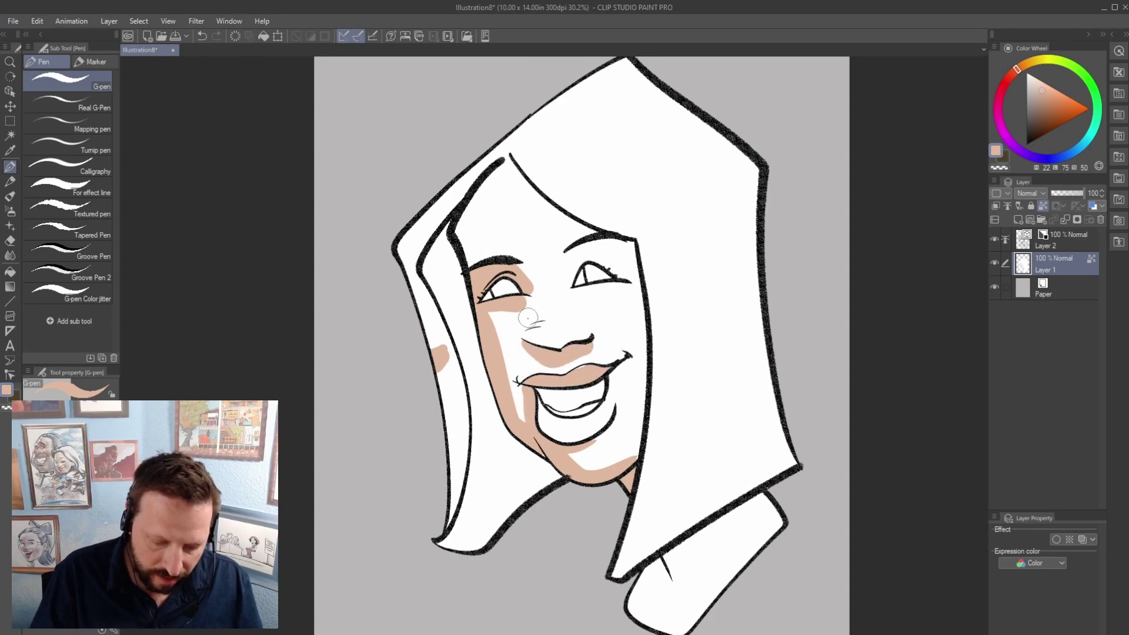
mouse_move(526, 319)
mouse_down()
mouse_move(522, 268)
mouse_move(609, 250)
mouse_move(622, 272)
mouse_up()
mouse_move(518, 169)
mouse_down()
mouse_move(565, 215)
mouse_move(629, 247)
mouse_move(647, 324)
mouse_move(634, 334)
mouse_up()
mouse_move(608, 239)
mouse_down()
mouse_move(626, 264)
mouse_move(640, 328)
mouse_move(635, 465)
mouse_up()
mouse_move(672, 557)
mouse_down()
mouse_move(732, 515)
mouse_move(671, 634)
mouse_up()
mouse_move(678, 578)
mouse_down()
mouse_move(652, 617)
mouse_move(665, 588)
mouse_move(641, 588)
mouse_move(659, 559)
mouse_up()
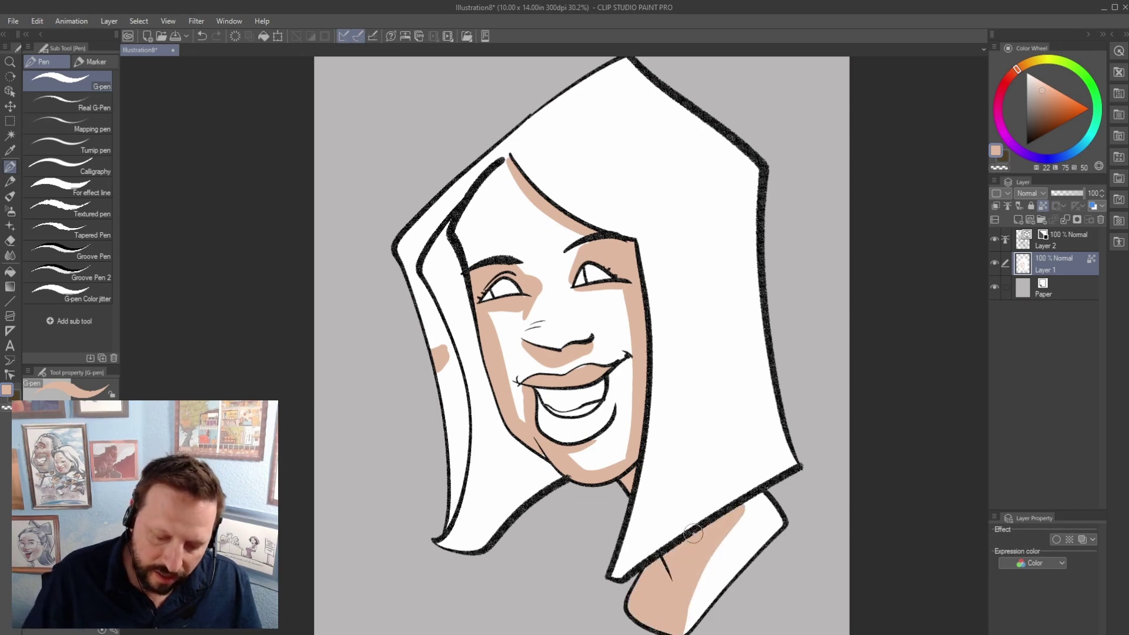
mouse_move(516, 362)
mouse_down()
mouse_move(511, 382)
mouse_move(583, 368)
mouse_move(522, 363)
mouse_move(519, 317)
mouse_up()
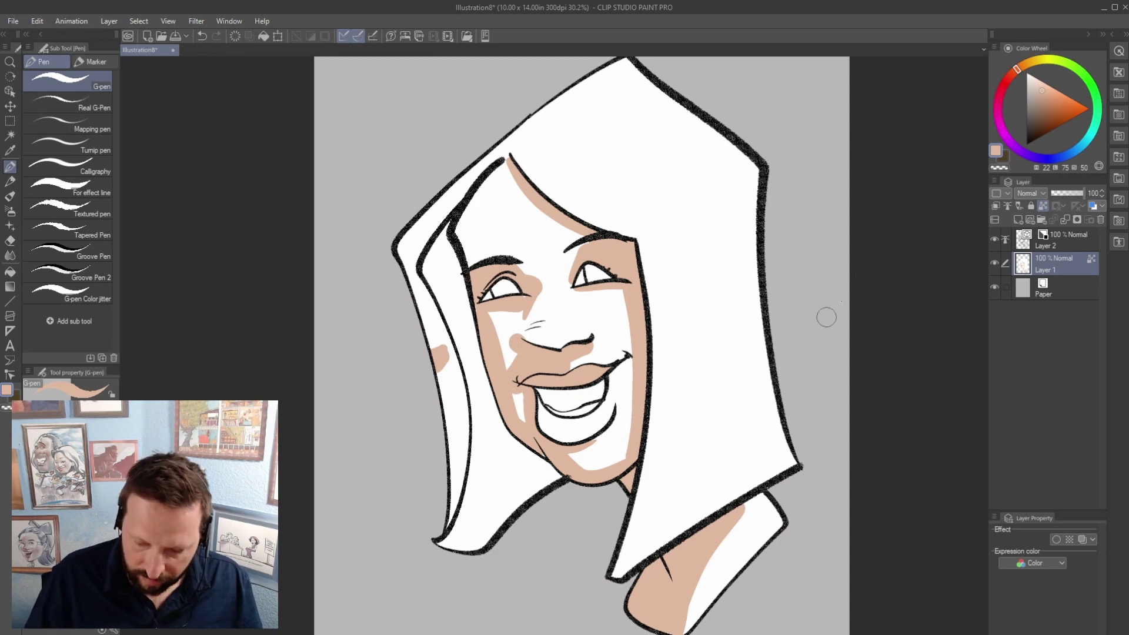
Paint pinkish-red blush on both cheeks and soften it with blending.
click(1010, 75)
click(1044, 98)
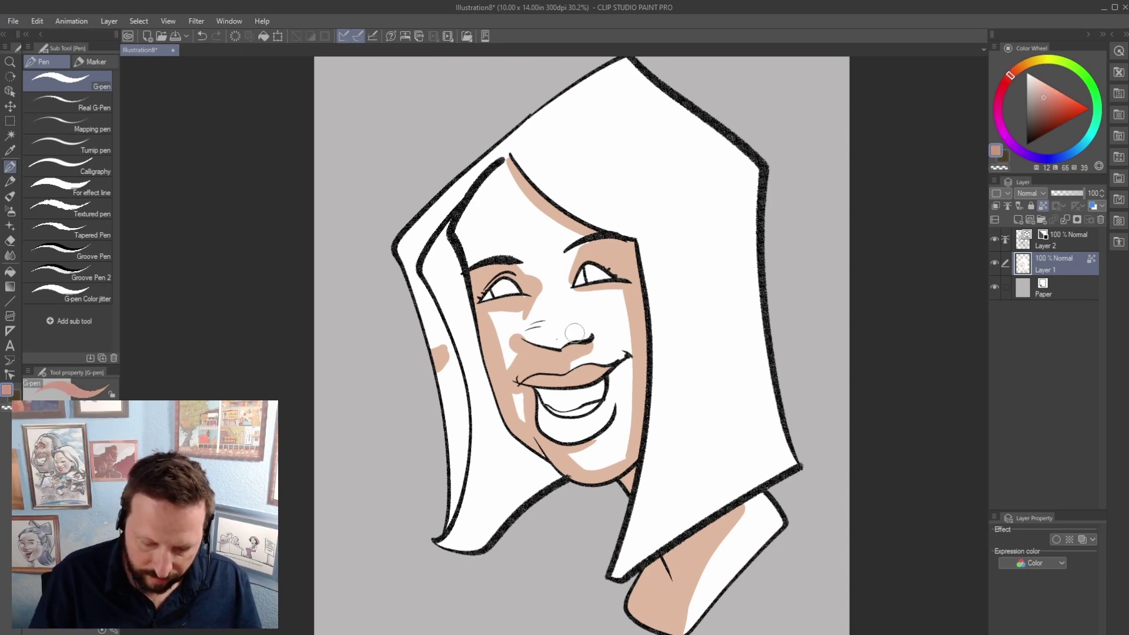
mouse_move(535, 344)
mouse_down()
mouse_move(488, 322)
mouse_move(503, 344)
mouse_up()
drag(606, 306, 626, 320)
middle_click(623, 317)
drag(494, 326, 506, 342)
mouse_move(606, 294)
mouse_down()
mouse_move(624, 329)
mouse_move(611, 306)
mouse_up()
mouse_move(500, 353)
mouse_down()
mouse_move(485, 321)
mouse_move(517, 288)
mouse_up()
key(p)
Fill the eyes and hair dark red and dot white highlights into the eyes.
drag(583, 280, 609, 271)
drag(447, 227, 465, 547)
mouse_move(471, 459)
mouse_down()
mouse_move(526, 449)
mouse_move(504, 517)
mouse_up()
key(x)
click(501, 287)
click(590, 272)
Paint the lips and mouth interior lighter red with a white highlight on the lower lip.
click(1057, 100)
drag(524, 382, 612, 367)
mouse_move(540, 406)
mouse_down()
mouse_move(615, 412)
mouse_move(621, 352)
mouse_up()
right_click(597, 421)
drag(591, 424, 605, 415)
click(1040, 103)
Fill the caricature's hair tan, then show the corn line sketch over the photo faded to about 27%.
click(1031, 62)
mouse_move(412, 235)
mouse_down()
mouse_move(423, 341)
mouse_move(588, 152)
mouse_move(676, 470)
mouse_move(781, 462)
mouse_up()
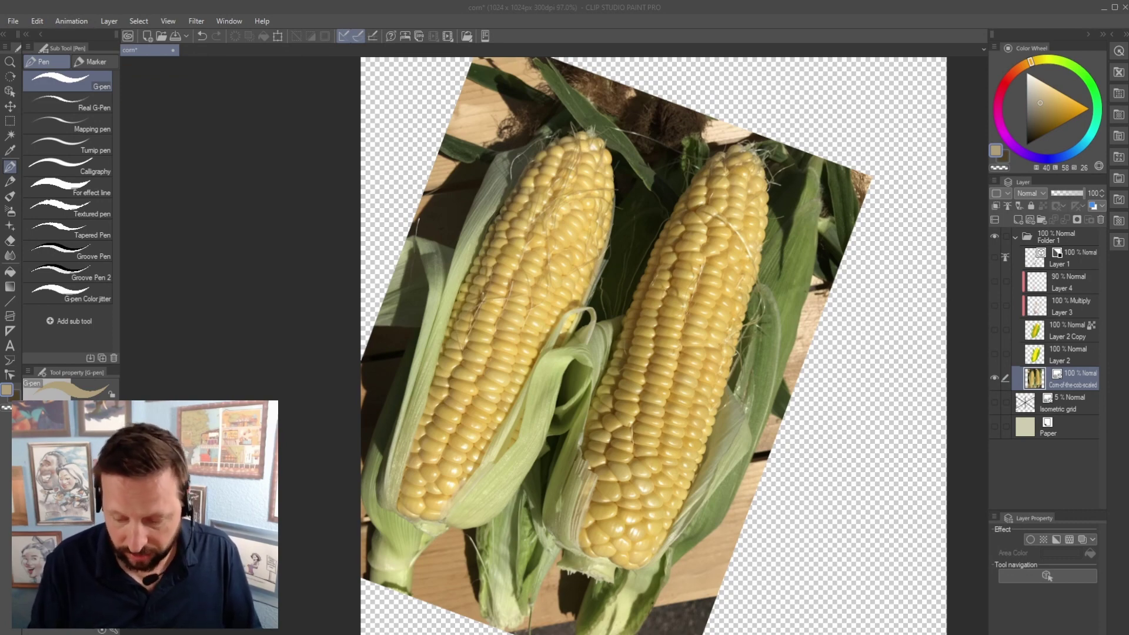
click(995, 257)
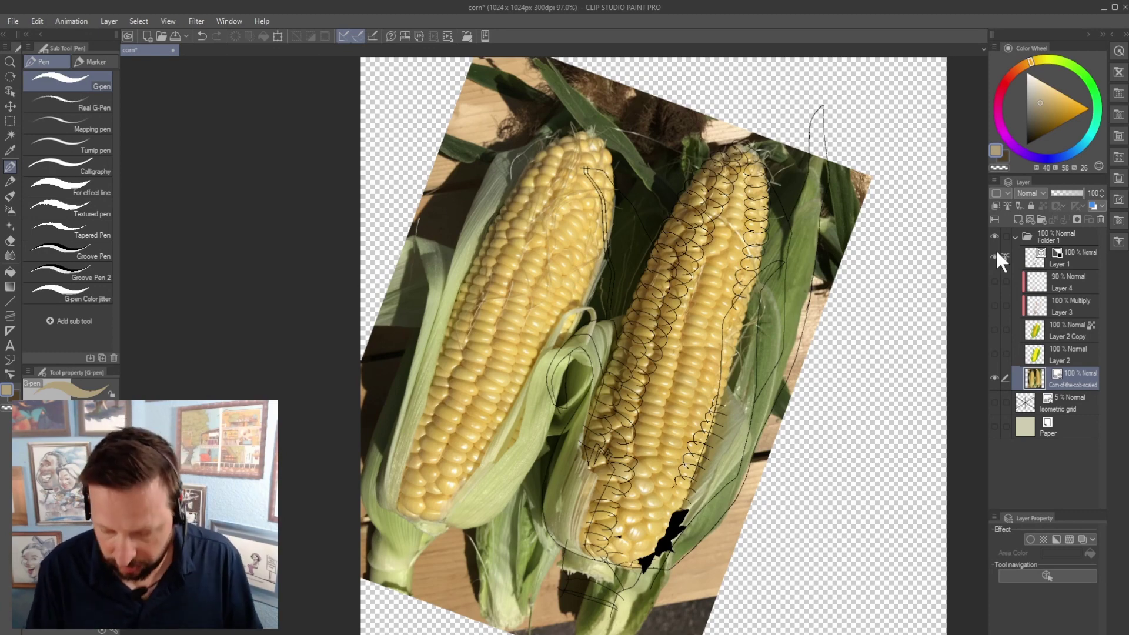
drag(1068, 194, 1060, 191)
Turn on the flat yellow-and-green corn colour layer and the shaded, textured corn painting layer.
click(994, 353)
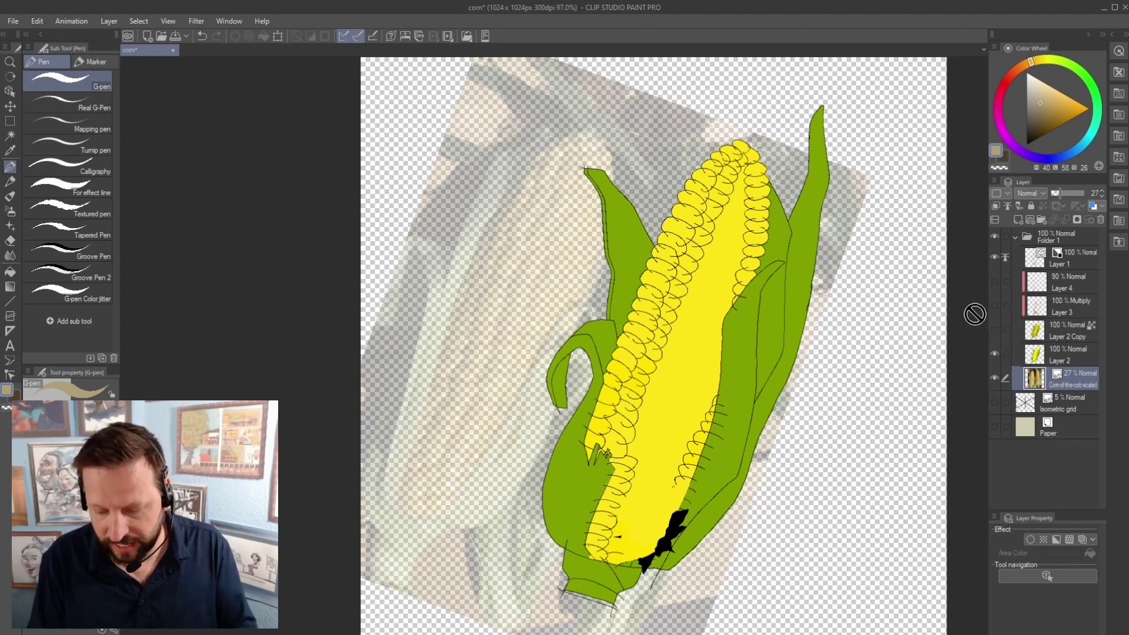
click(994, 329)
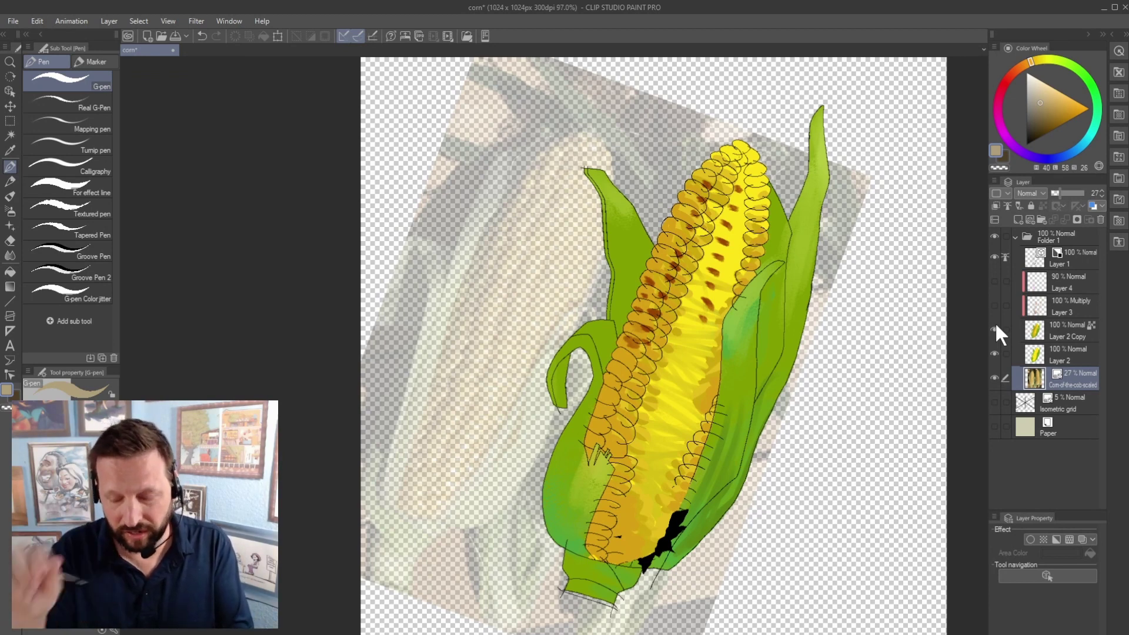
Show the extra corn shading and Layer 4's pink husk edges and white kernel highlights, checked up close.
click(995, 305)
scroll(608, 433, up, 5)
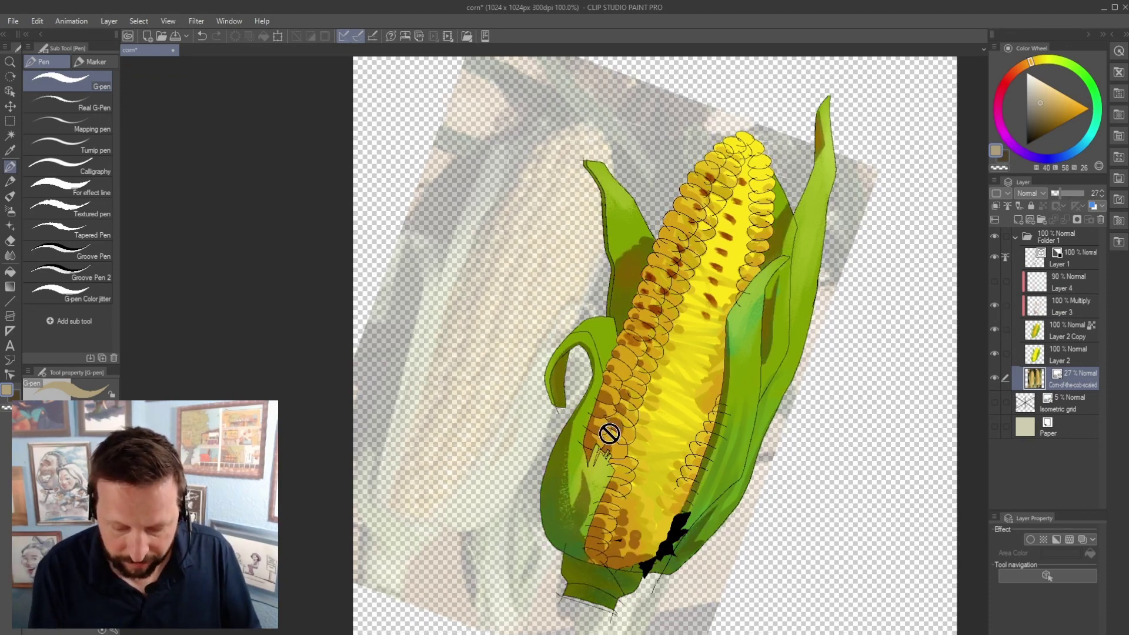
scroll(609, 432, up, 5)
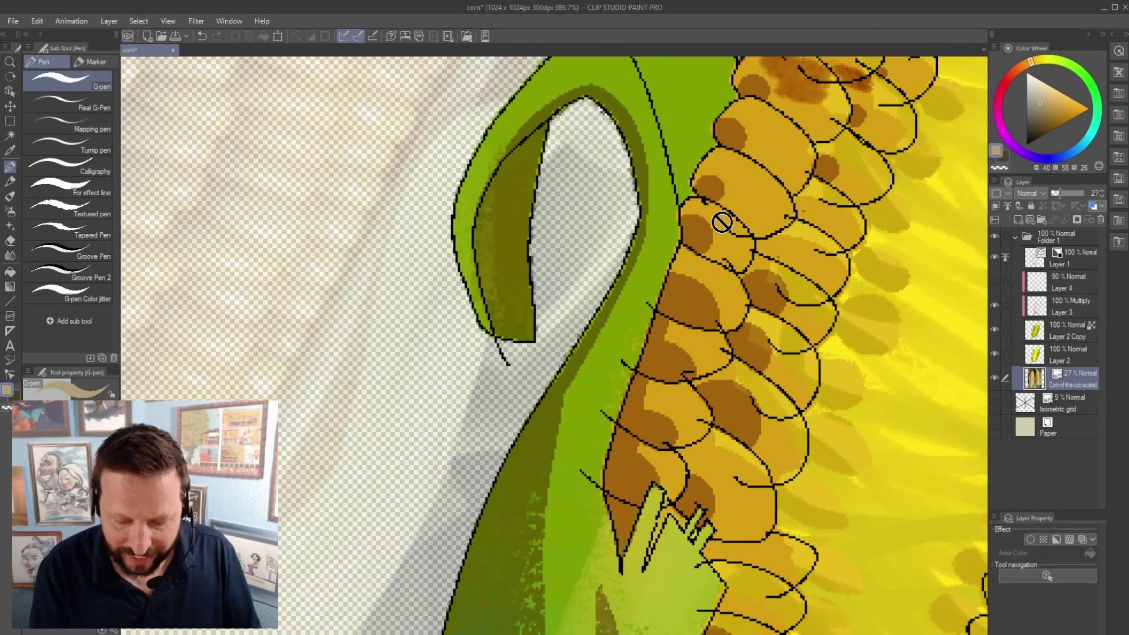
drag(772, 293, 730, 632)
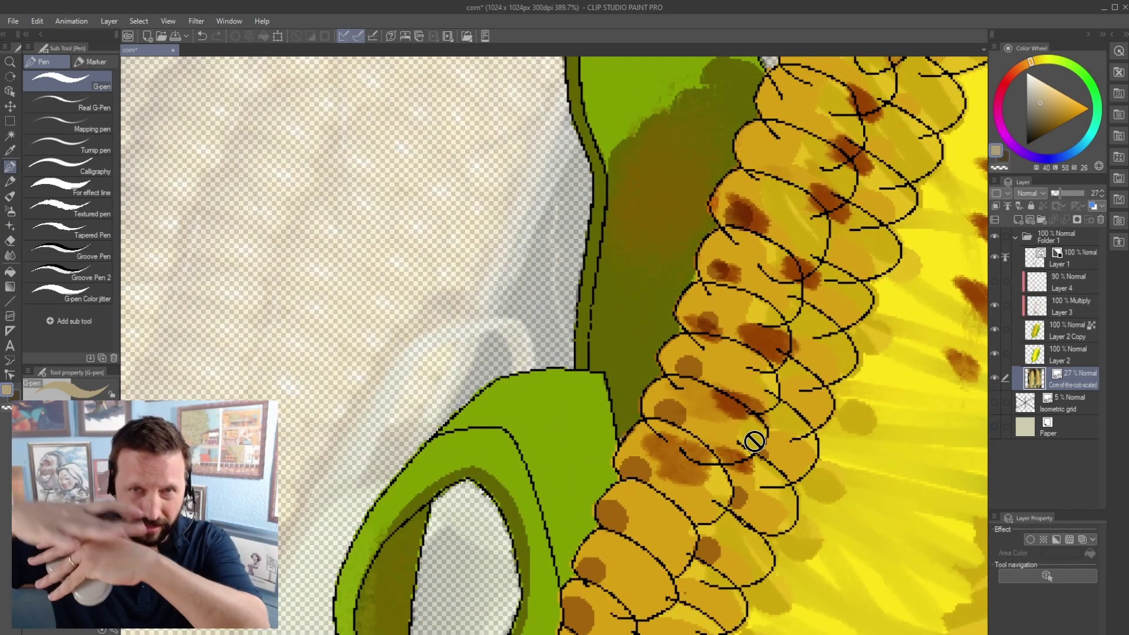
click(995, 281)
scroll(842, 377, down, 4)
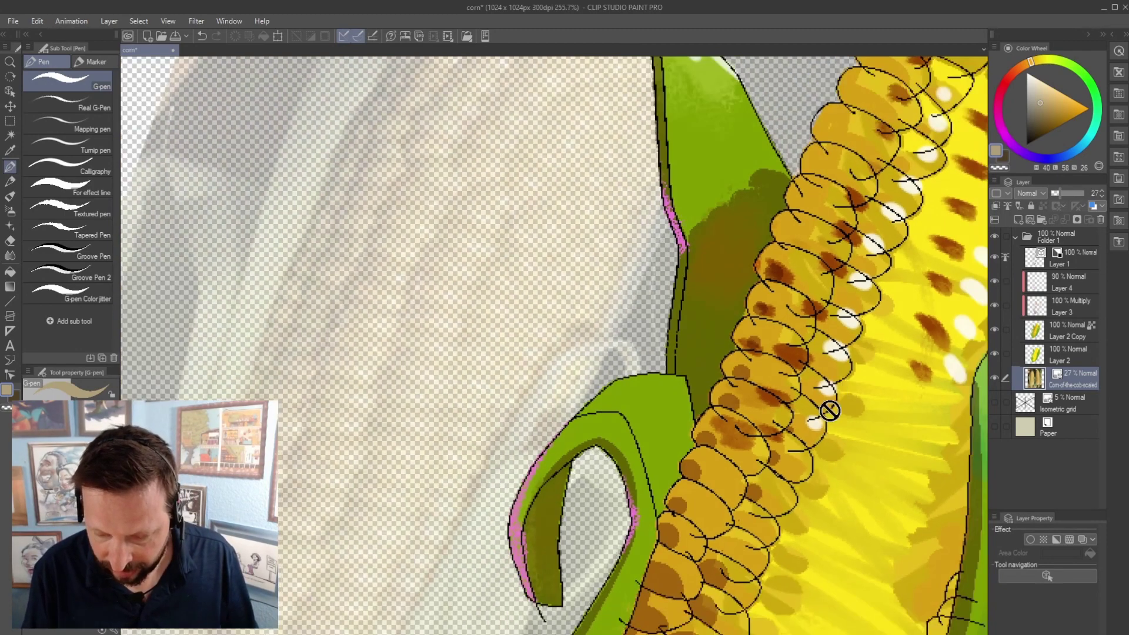
scroll(830, 411, down, 4)
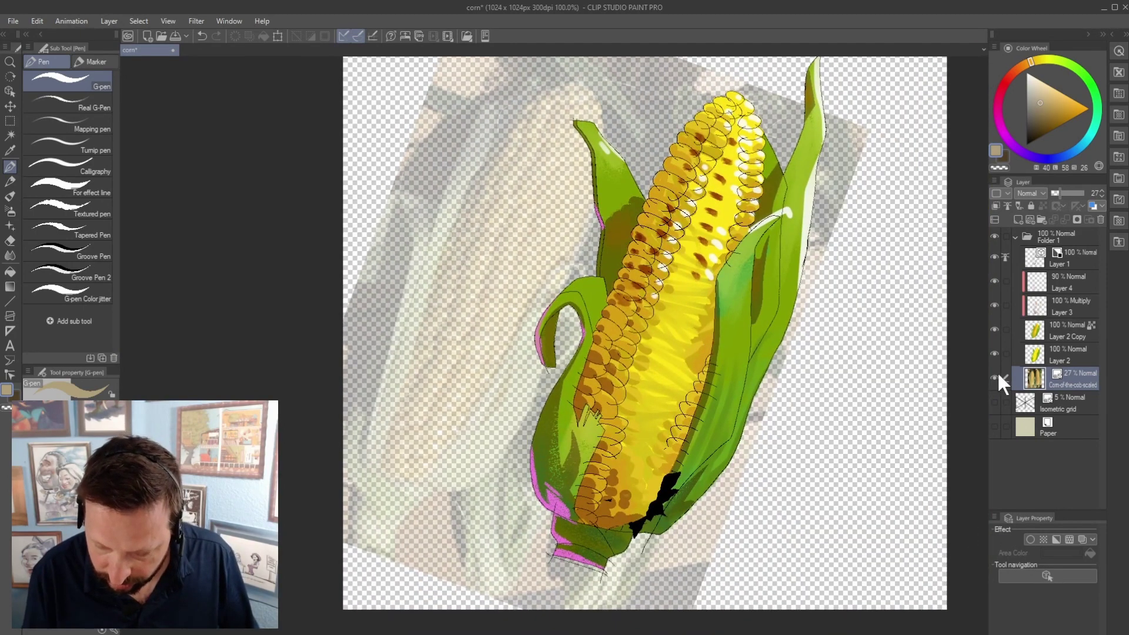
Hide the corn reference photo and Layer 1 line sketch, then zoom out to 18.2%.
click(994, 377)
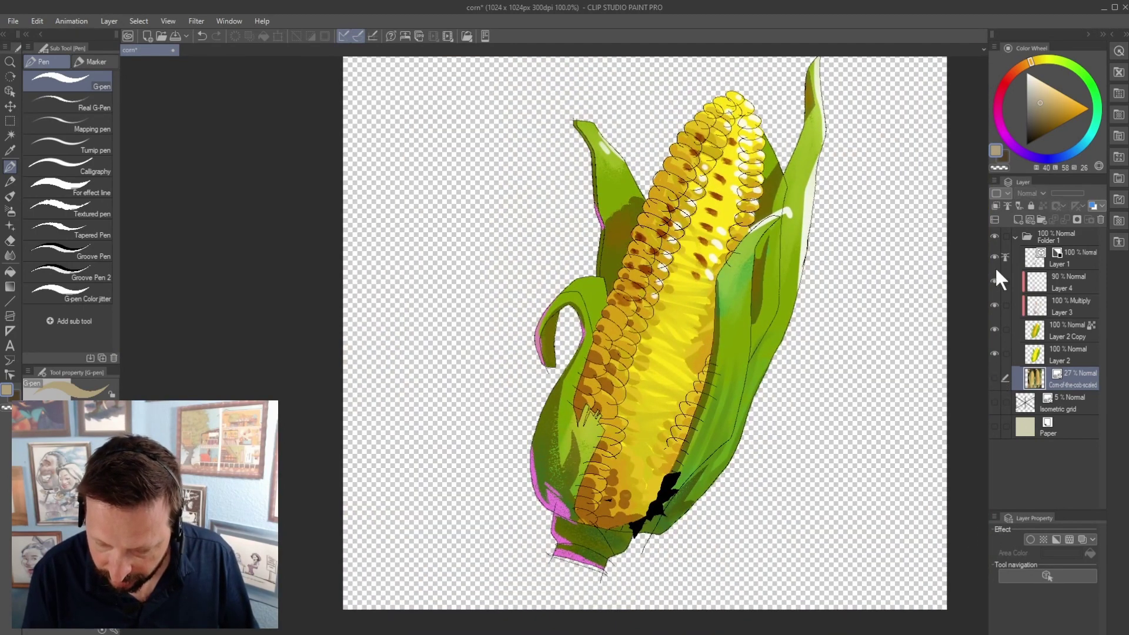
click(994, 257)
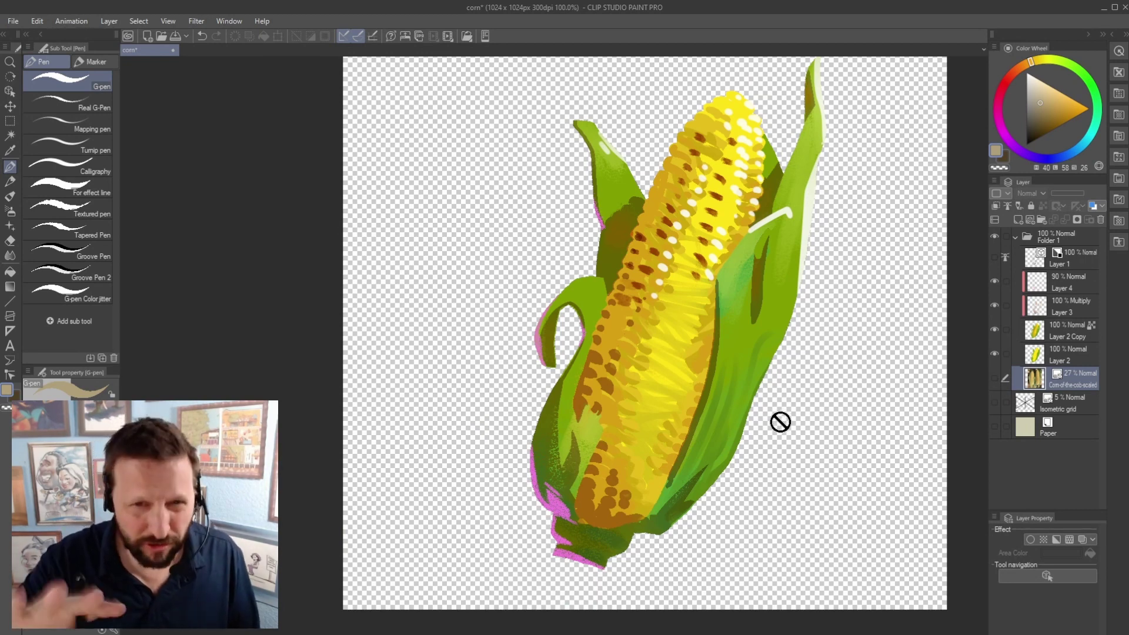
scroll(781, 422, down, 4)
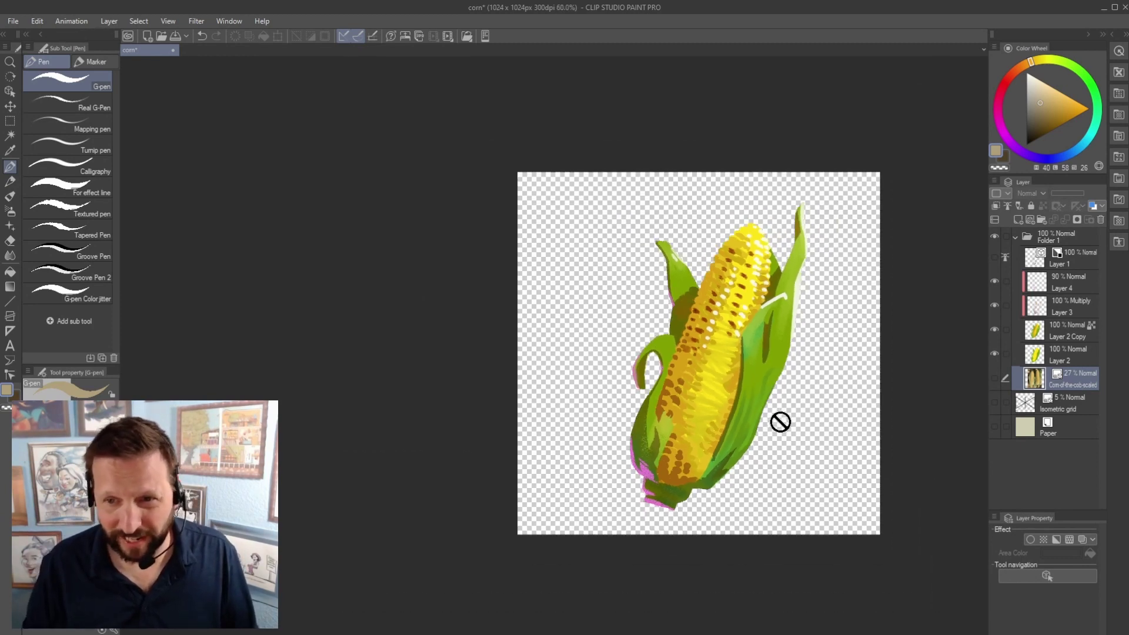
scroll(780, 421, down, 3)
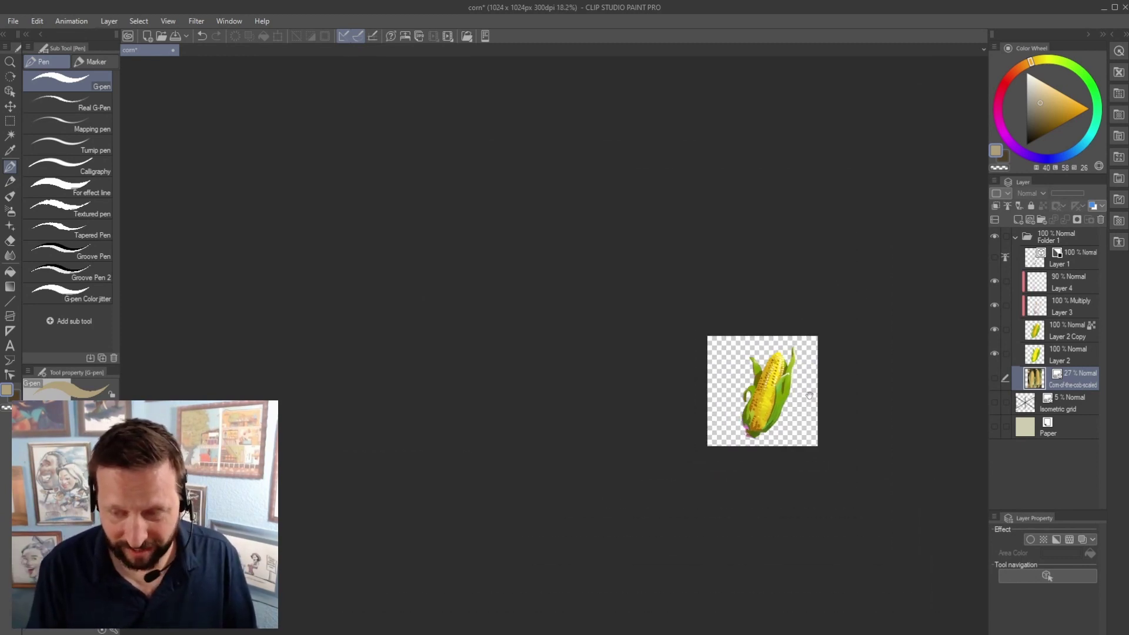